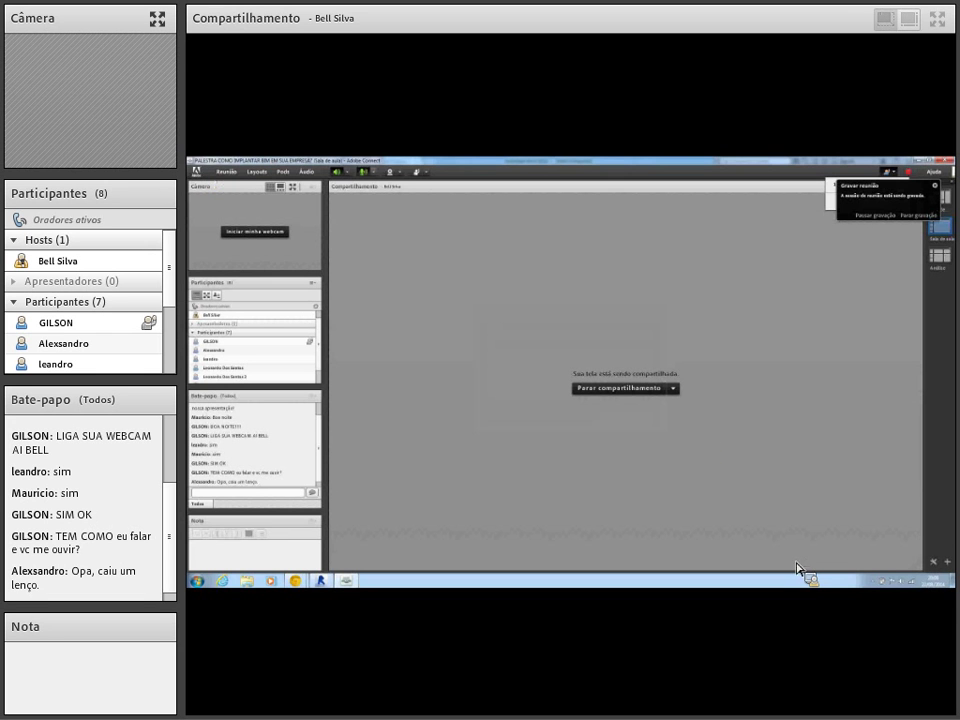
Step: Bring the Revit project window to the shared screen, then switch back to the Prezi browser window
{"action": "key", "text": "alt+Tab"}
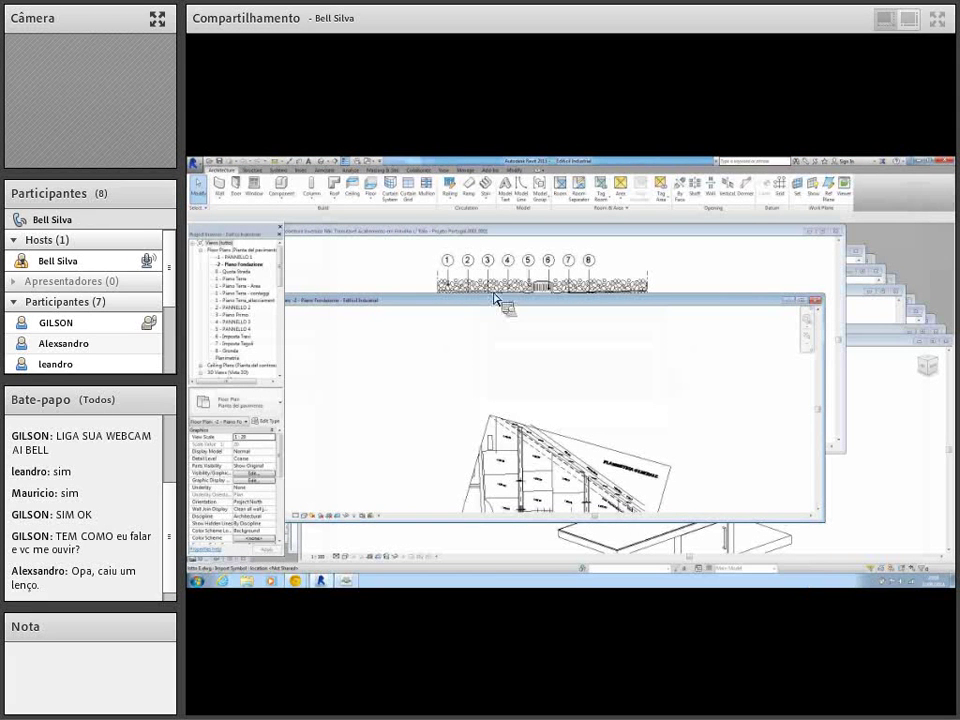
{"action": "key", "text": "alt+Tab"}
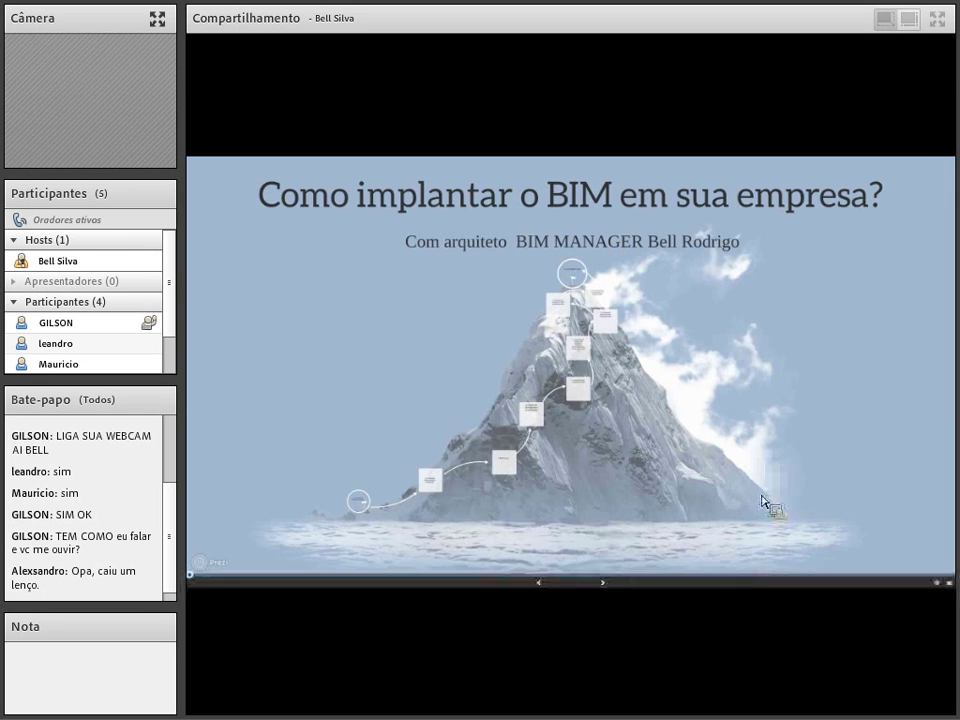
{"action": "mouse_move", "coordinate": [616, 452]}
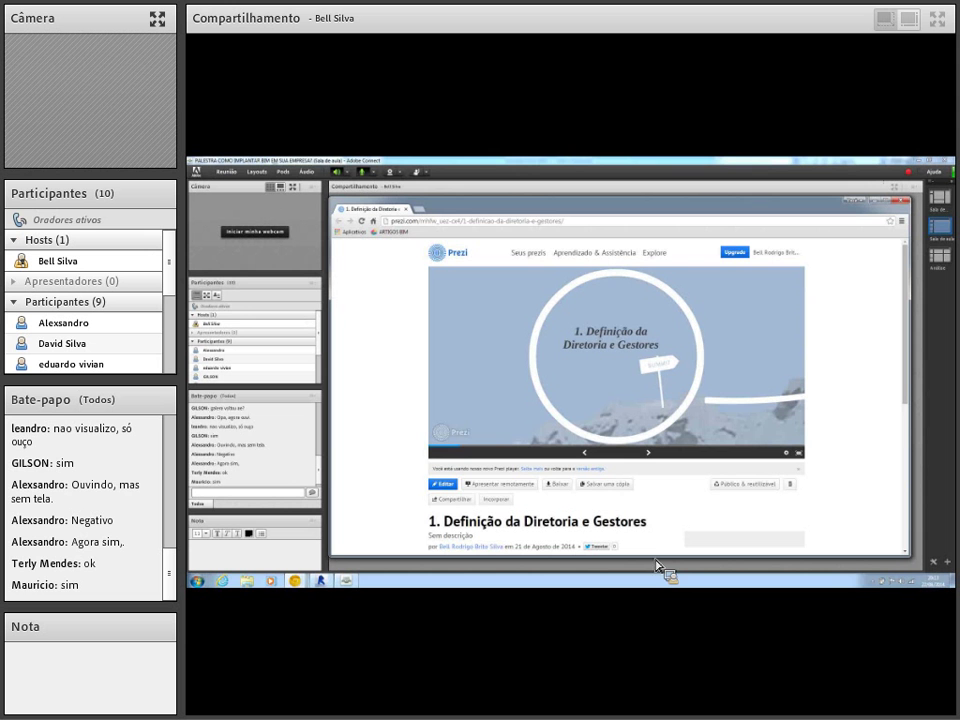
Step: Advance the Prezi two steps to the topic '2. Consultoria Especializada e Experiente'
{"action": "left_click", "coordinate": [648, 452]}
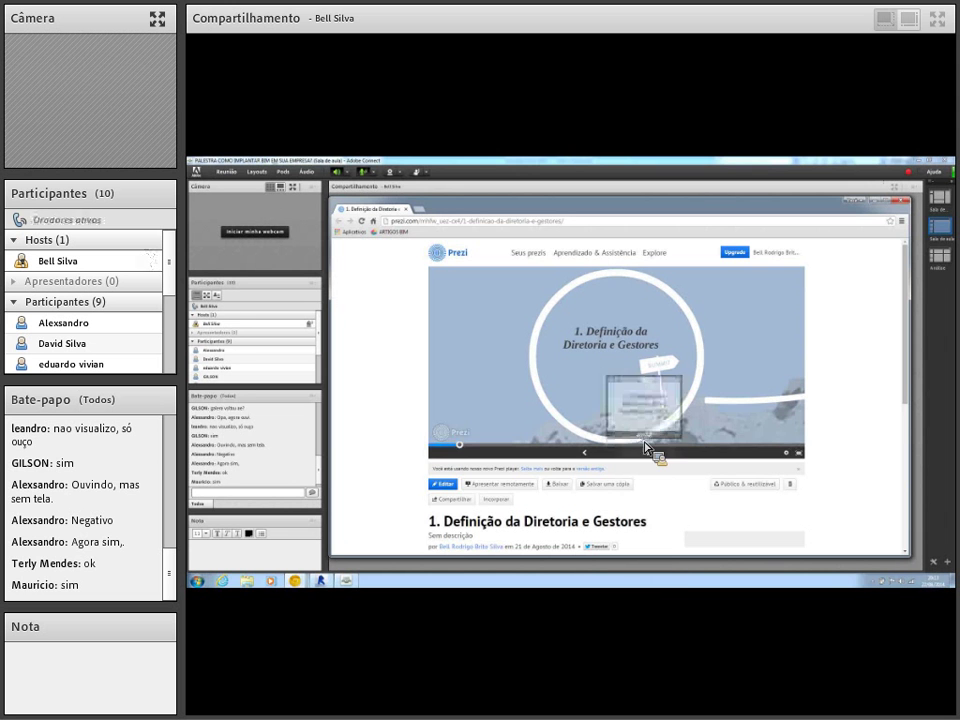
{"action": "left_click", "coordinate": [649, 453]}
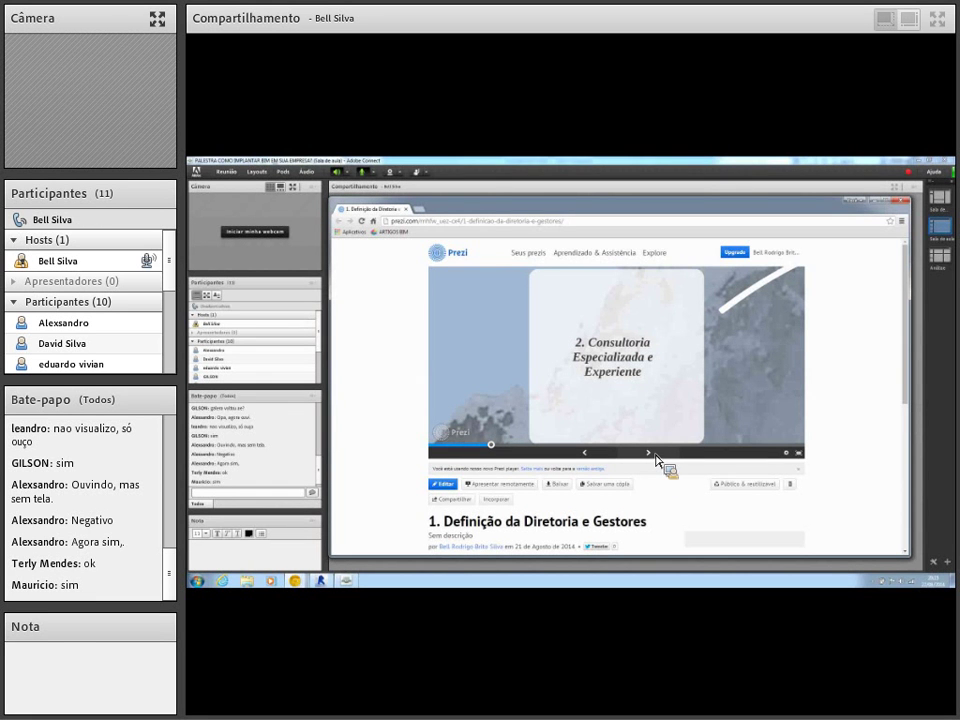
Step: Advance the Prezi to '3. BIM Manager', then one more step forward
{"action": "left_click", "coordinate": [656, 456]}
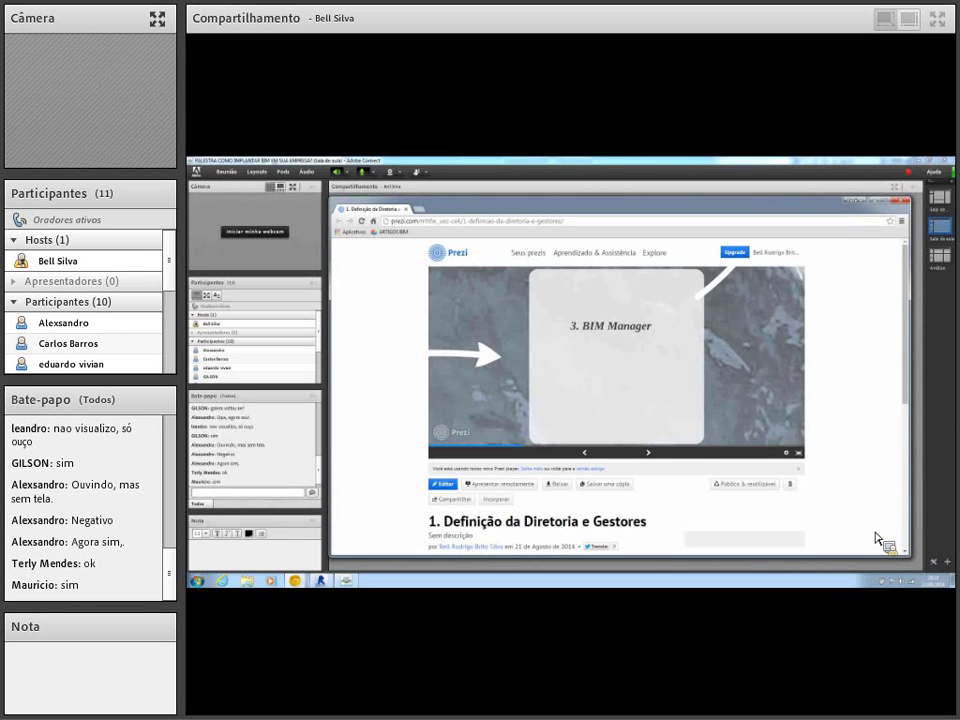
{"action": "left_click", "coordinate": [659, 454]}
Step: Advance the Prezi one slide forward to '5. Planejamento de Implantação BIM'
{"action": "left_click", "coordinate": [659, 454]}
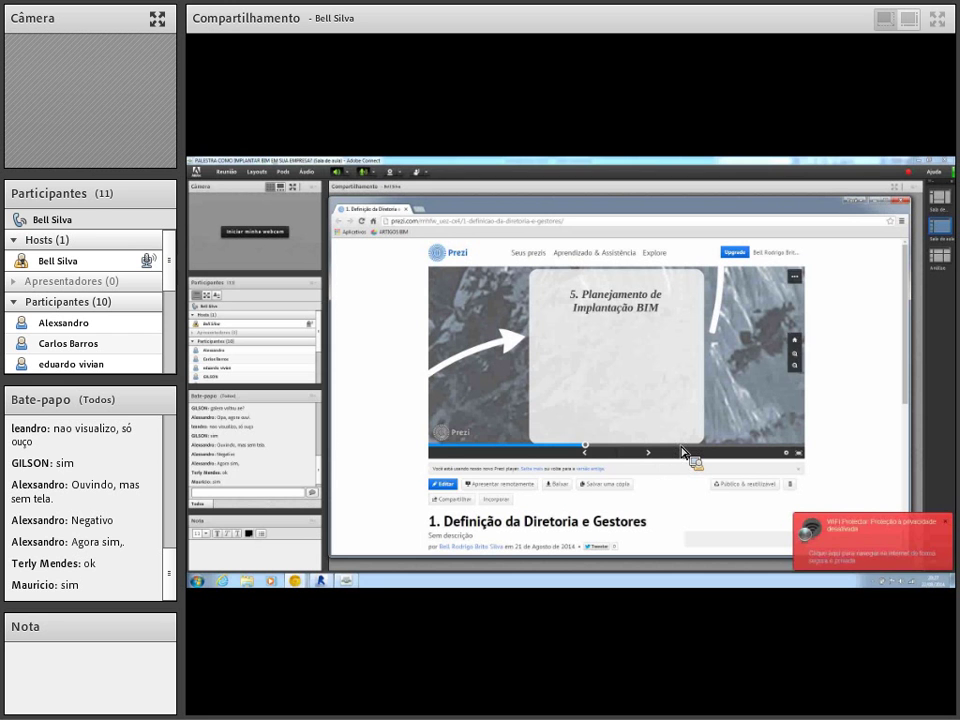
Step: Close the red WiFi Protection notification in the bottom-right corner
{"action": "left_click", "coordinate": [950, 531]}
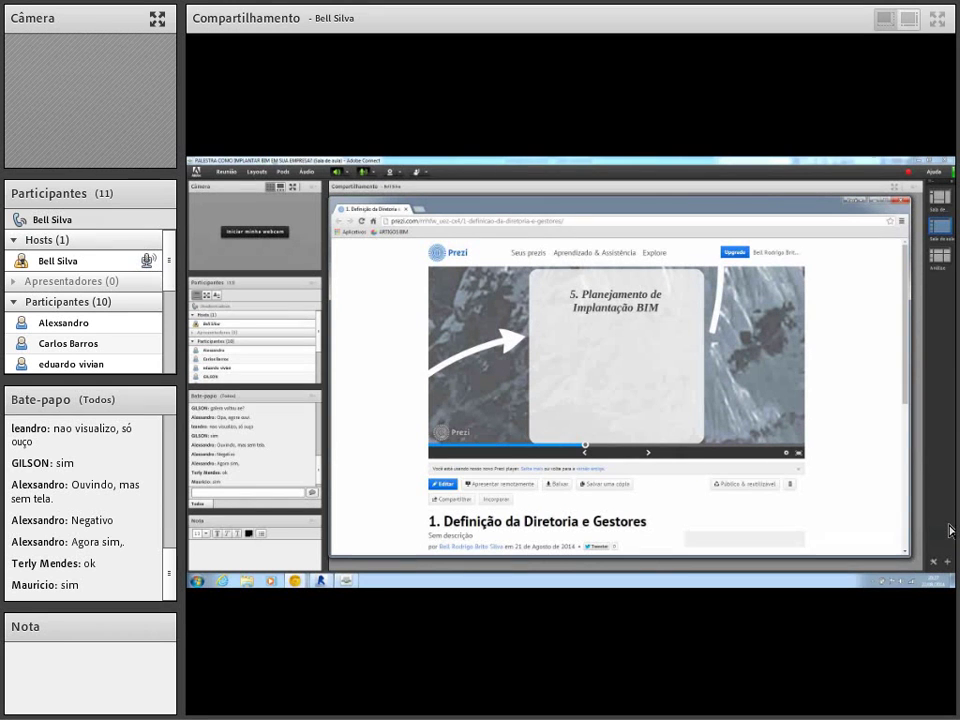
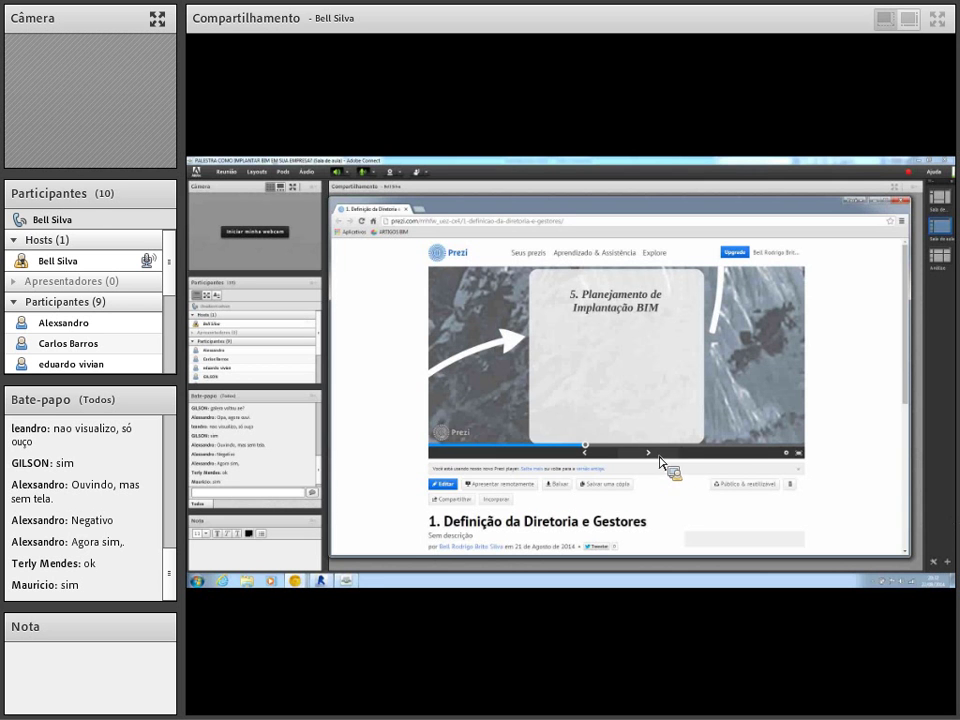
Step: Advance the Prezi to slide 6 and enlarge the shared screen to fill the window
{"action": "left_click", "coordinate": [657, 456]}
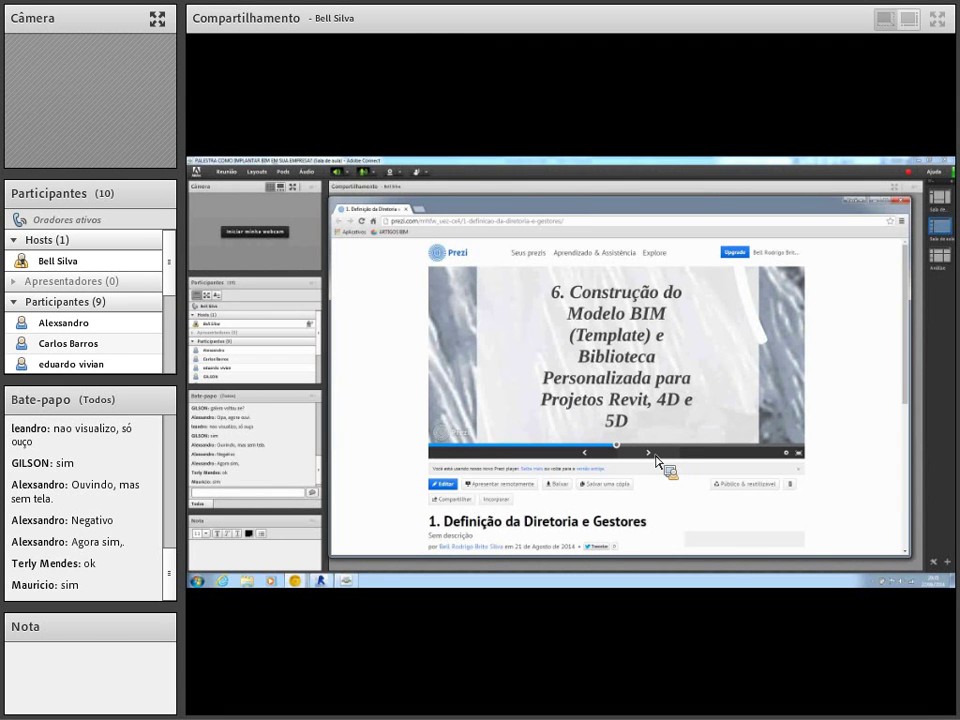
{"action": "left_click", "coordinate": [937, 17]}
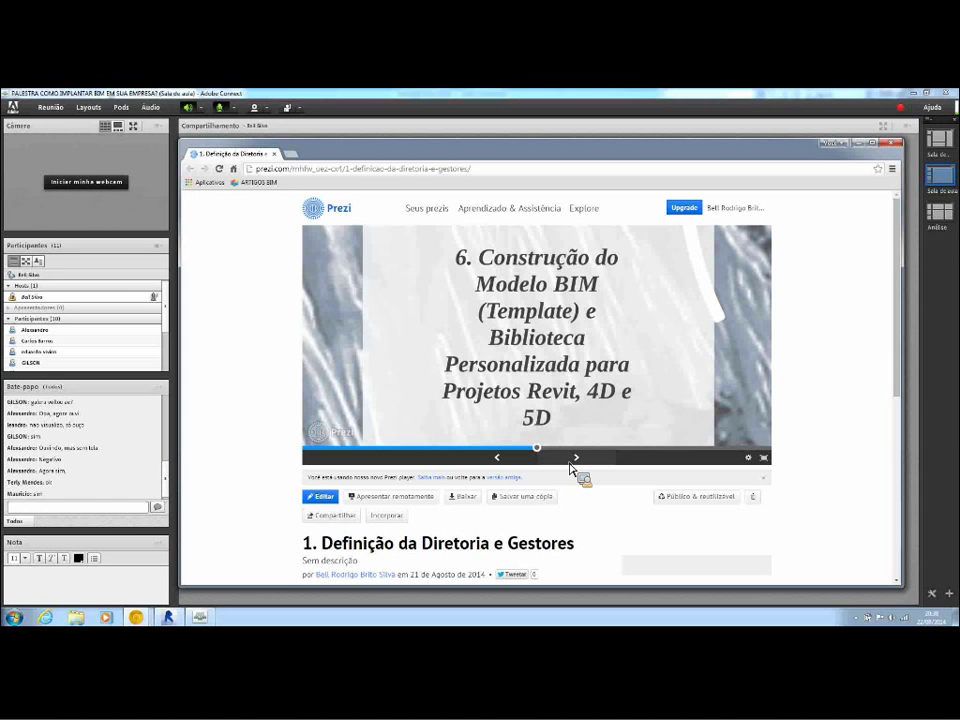
Step: Advance the Prezi to slide 7, 'Treinamento Básico em Revit Architecture 2015'
{"action": "left_click", "coordinate": [572, 462]}
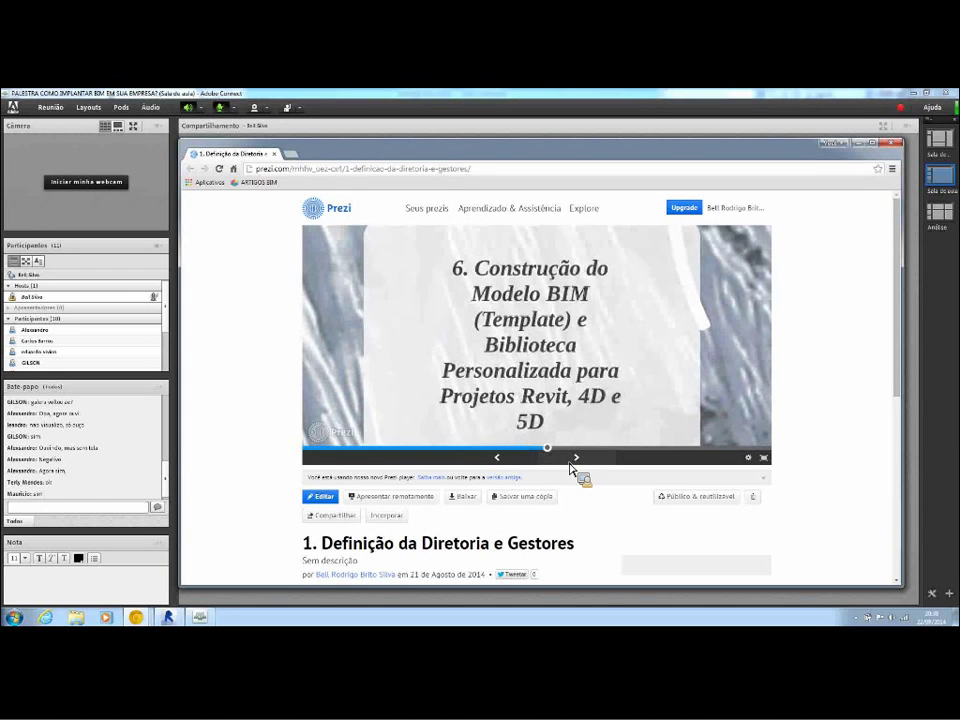
{"action": "left_click", "coordinate": [570, 462]}
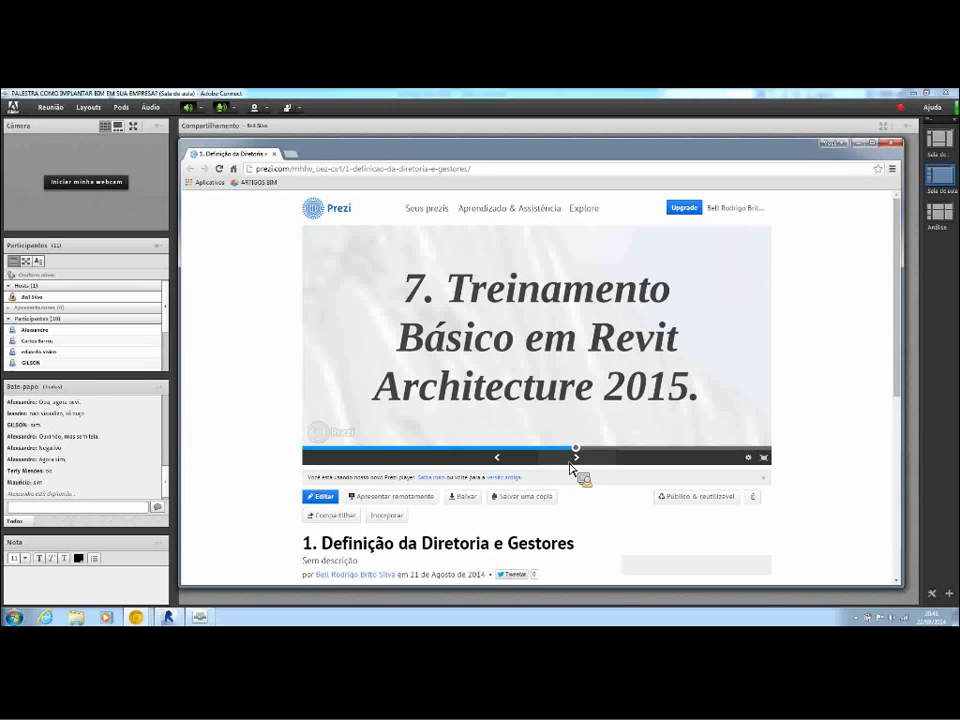
Step: Advance the Prezi through slide 8 on advanced Revit training to the following slide
{"action": "left_click", "coordinate": [571, 461]}
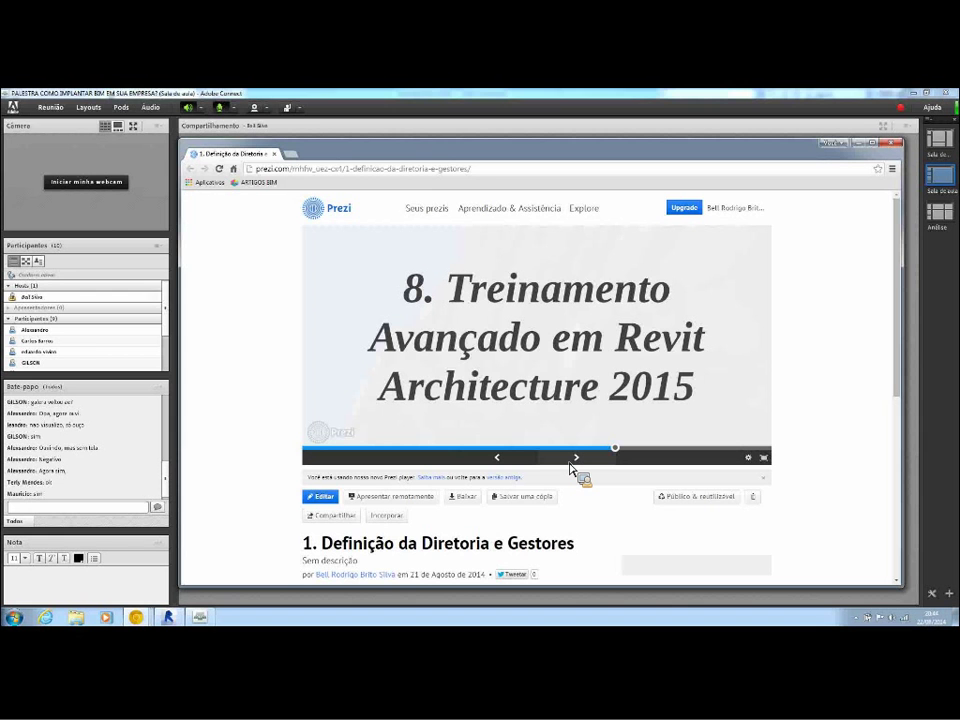
{"action": "left_click", "coordinate": [570, 462]}
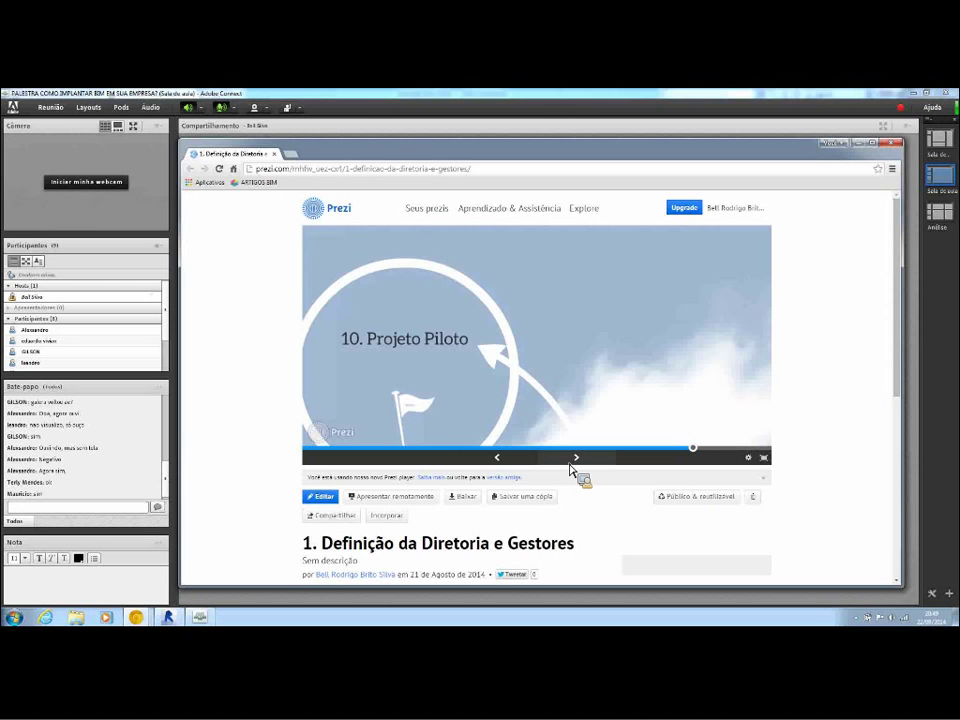
Step: Advance the Prezi from '10. Projeto Piloto' to '11. Suporte Técnico'
{"action": "left_click", "coordinate": [572, 461]}
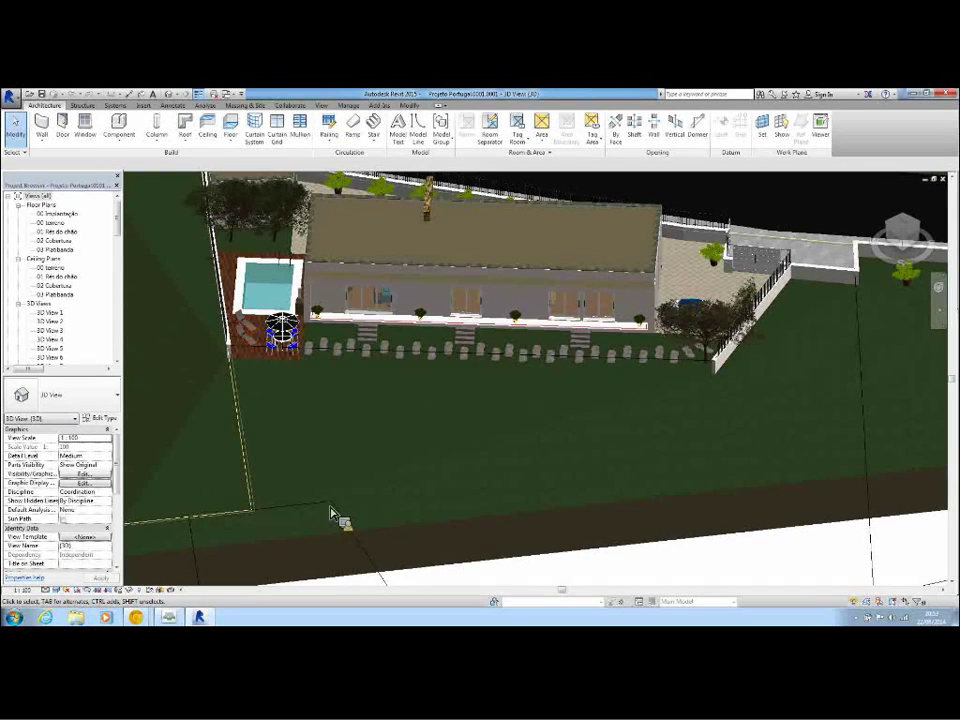
Step: Switch the 3D view to hidden-line style and orbit to a more frontal angle of the house
{"action": "left_click", "coordinate": [88, 592]}
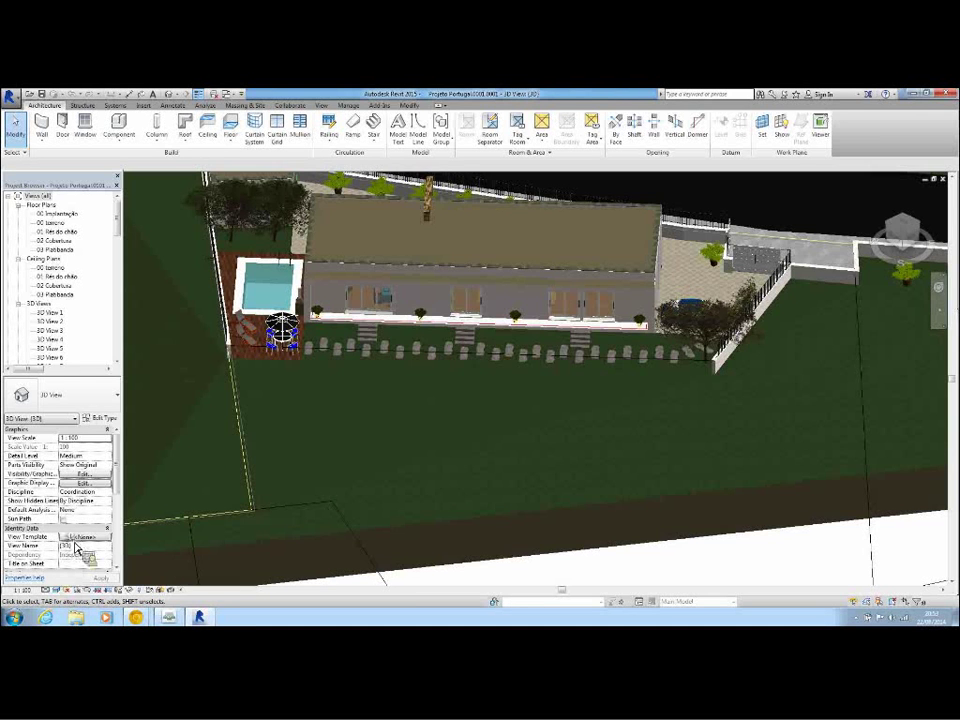
{"action": "left_click", "coordinate": [60, 412]}
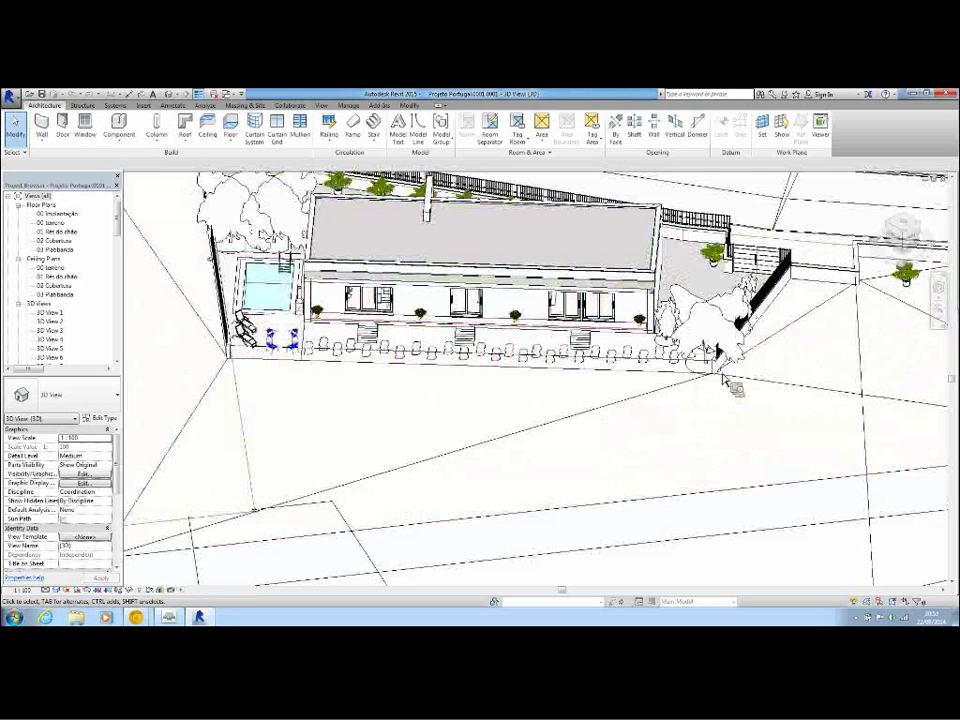
{"action": "mouse_move", "coordinate": [896, 238]}
{"action": "left_mouse_down"}
{"action": "mouse_move", "coordinate": [922, 234]}
{"action": "mouse_move", "coordinate": [912, 236]}
{"action": "left_mouse_up"}
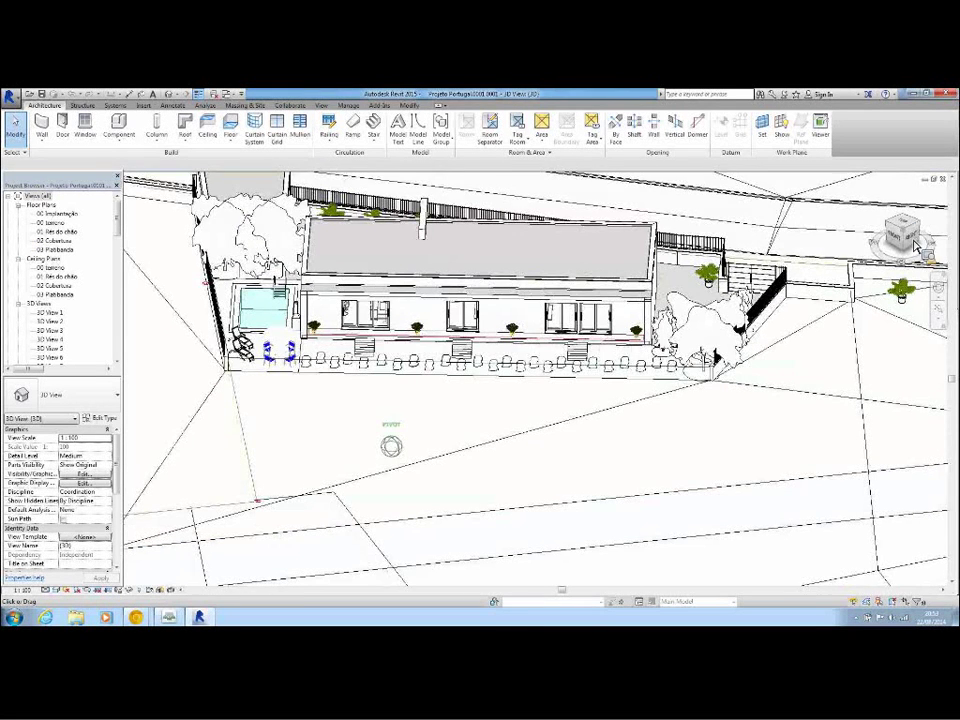
{"action": "left_click_drag", "start_coordinate": [480, 290], "coordinate": [530, 302]}
{"action": "scroll", "coordinate": [637, 290], "scroll_direction": "down", "scroll_amount": 5}
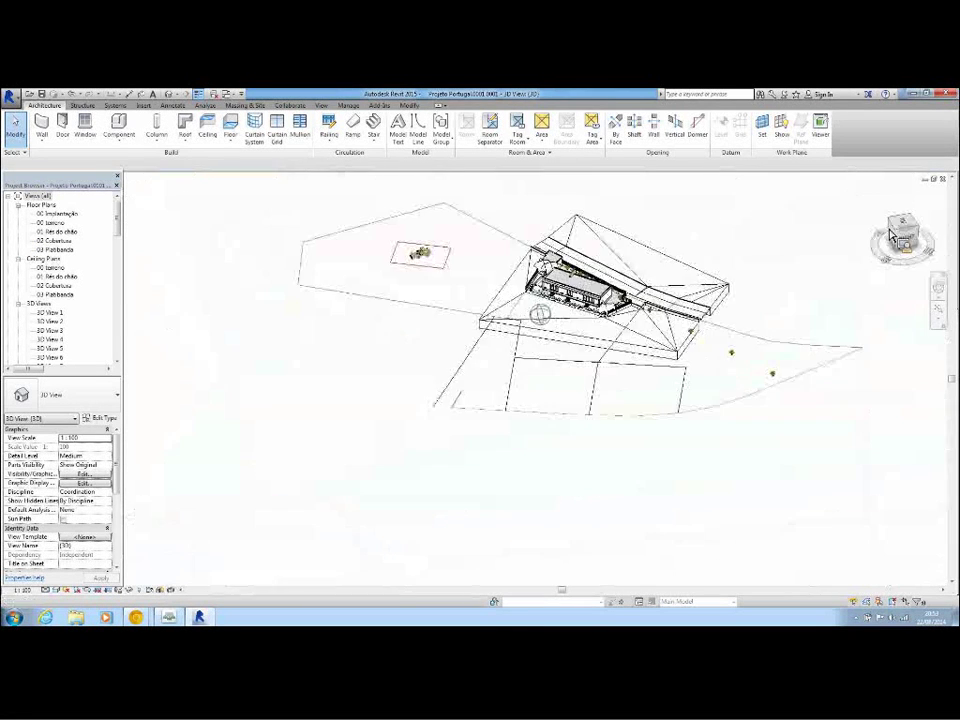
{"action": "scroll", "coordinate": [722, 358], "scroll_direction": "up", "scroll_amount": 5}
Step: Select the street fascia along the site edge and orbit around it
{"action": "left_click", "coordinate": [654, 377]}
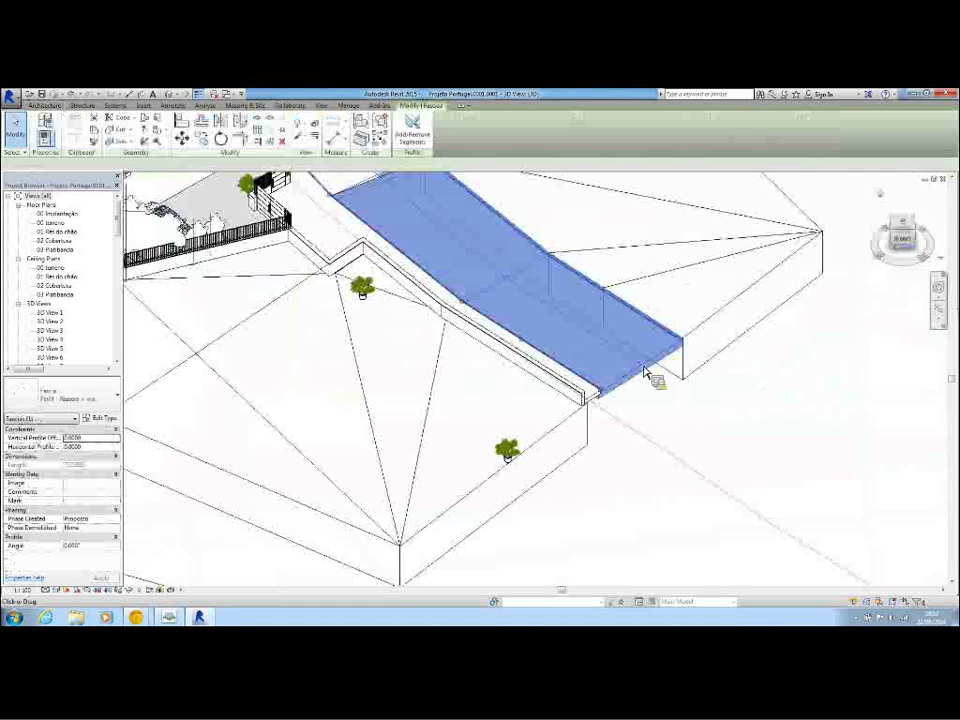
{"action": "left_click_drag", "start_coordinate": [913, 263], "coordinate": [880, 262]}
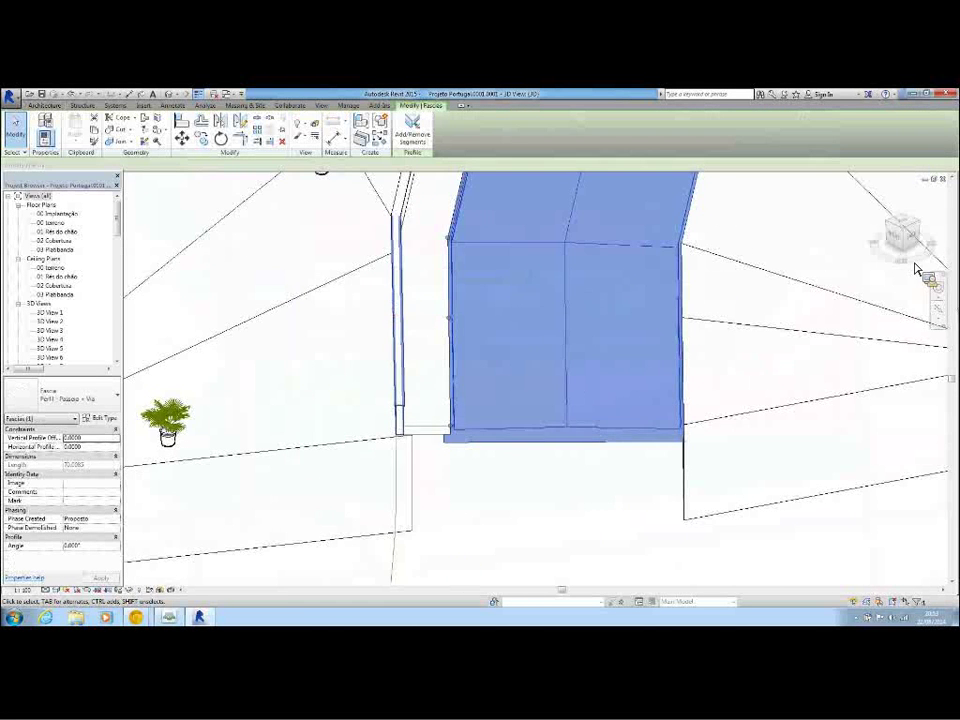
{"action": "left_click", "coordinate": [903, 246]}
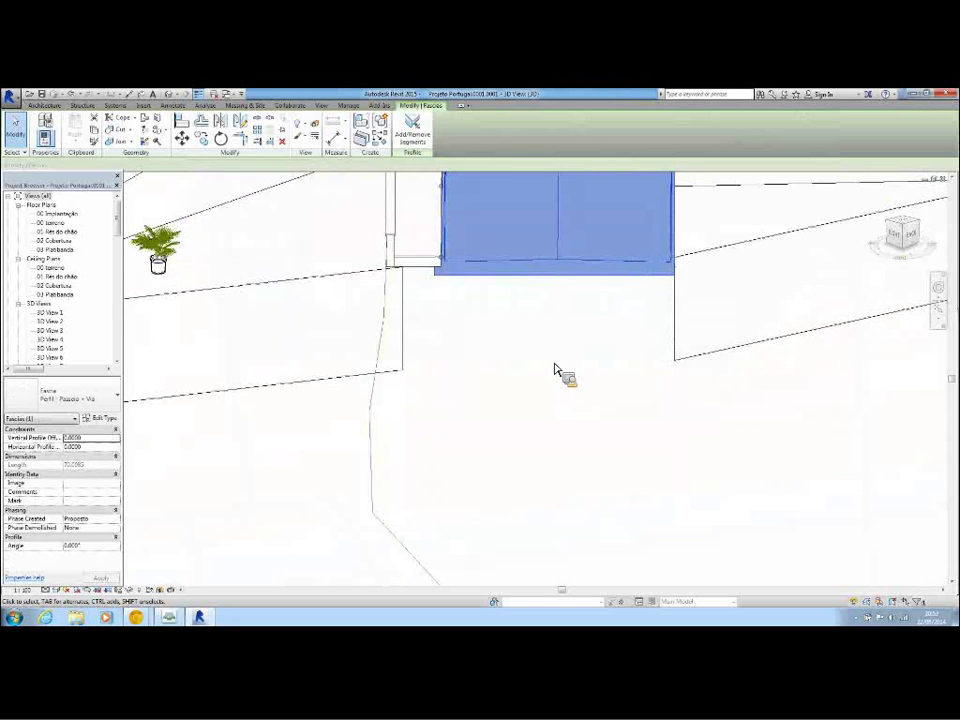
{"action": "left_click", "coordinate": [540, 336]}
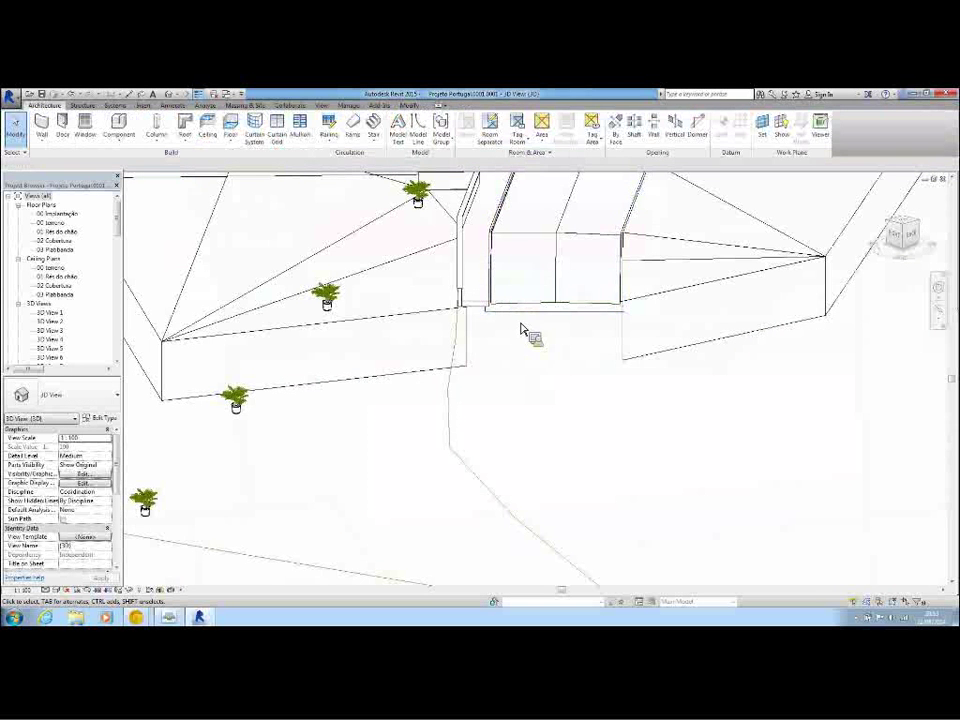
{"action": "scroll", "coordinate": [527, 381], "scroll_direction": "up", "scroll_amount": 3}
{"action": "key", "text": "ctrl+Left"}
{"action": "scroll", "coordinate": [514, 468], "scroll_direction": "down", "scroll_amount": 3}
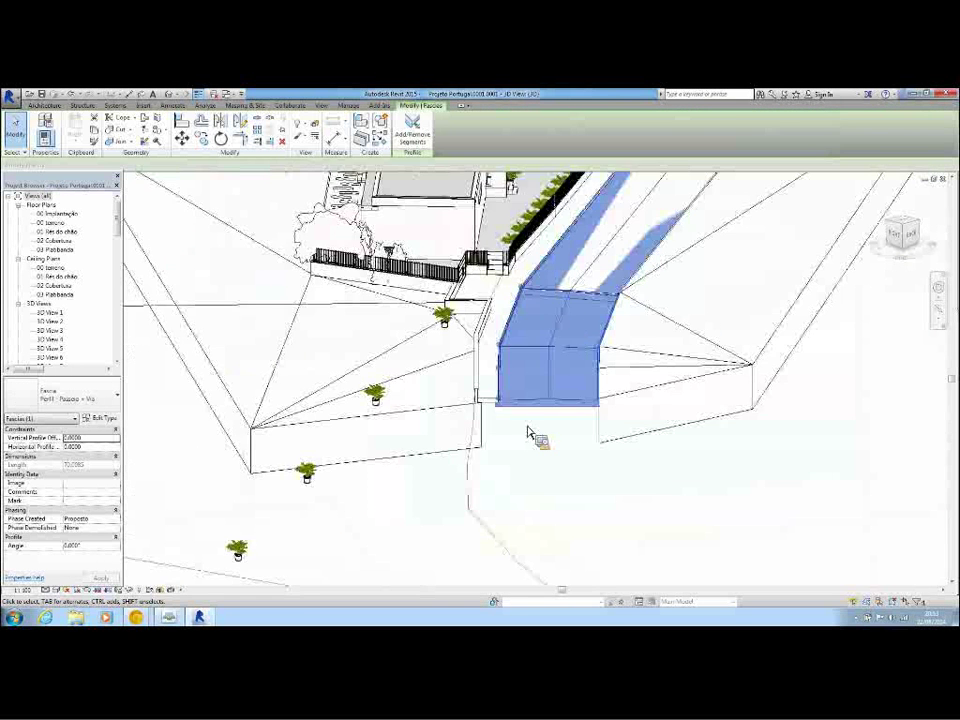
{"action": "scroll", "coordinate": [568, 326], "scroll_direction": "down", "scroll_amount": 2}
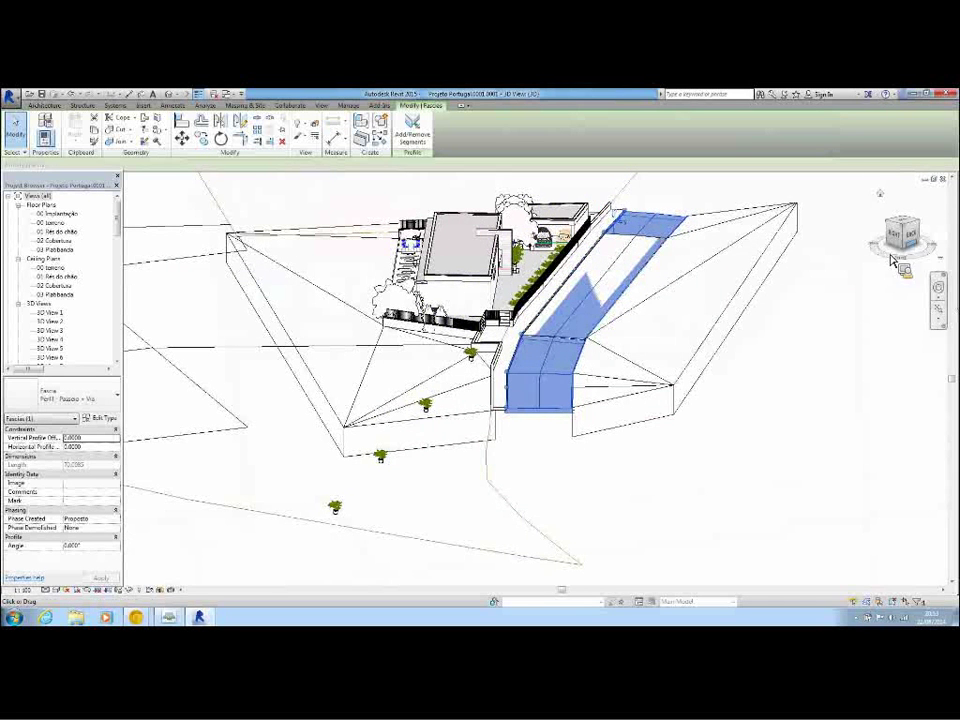
Step: Orbit and zoom in and out to inspect the end of the 'Passeio + Via' fascia
{"action": "mouse_move", "coordinate": [910, 237]}
{"action": "left_mouse_down"}
{"action": "mouse_move", "coordinate": [880, 240]}
{"action": "mouse_move", "coordinate": [896, 236]}
{"action": "left_mouse_up"}
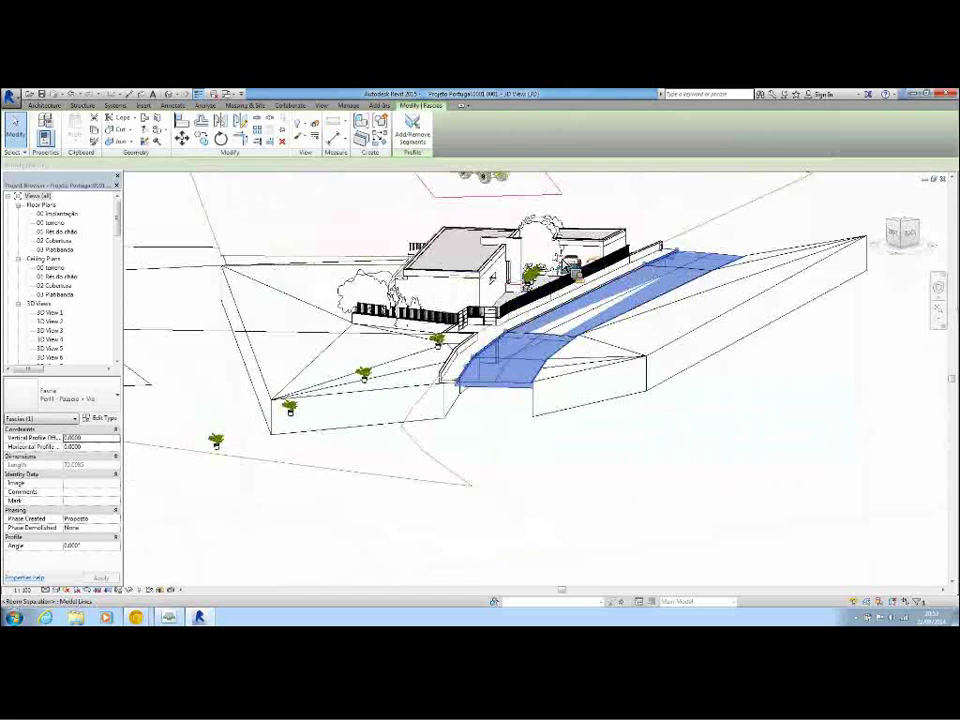
{"action": "scroll", "coordinate": [580, 275], "scroll_direction": "up", "scroll_amount": 3}
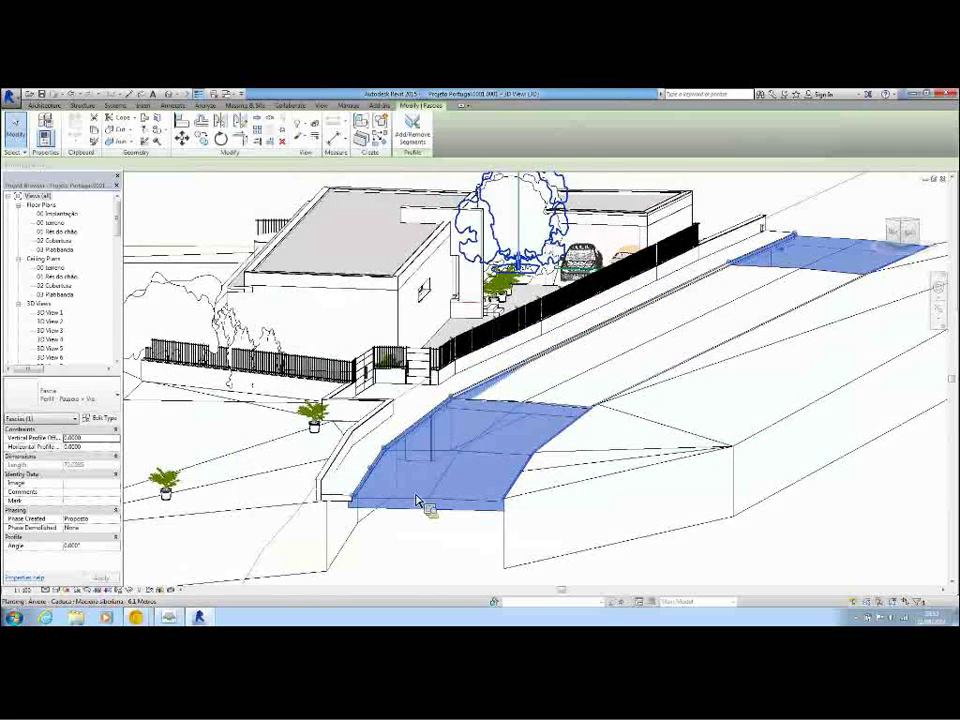
{"action": "scroll", "coordinate": [422, 470], "scroll_direction": "up", "scroll_amount": 2}
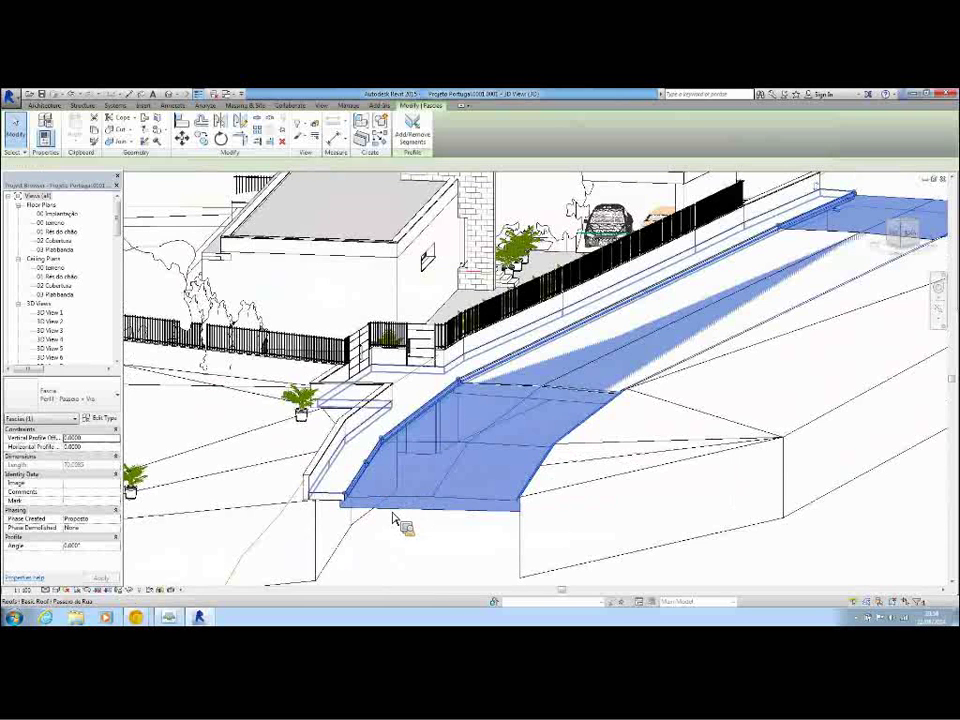
{"action": "scroll", "coordinate": [326, 502], "scroll_direction": "up", "scroll_amount": 5}
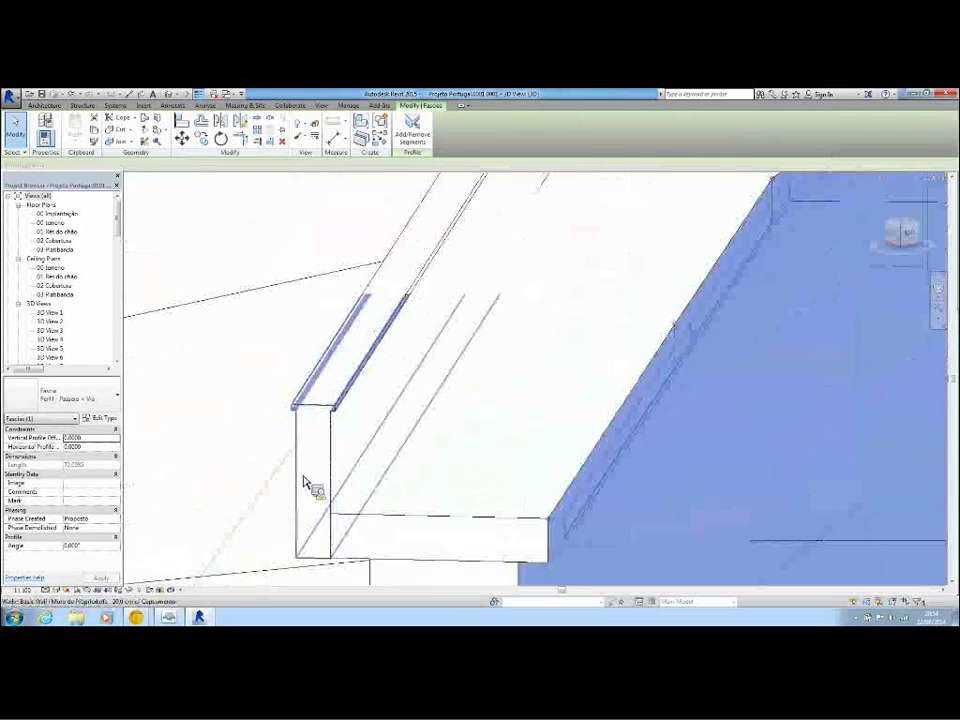
{"action": "scroll", "coordinate": [306, 484], "scroll_direction": "up", "scroll_amount": 3}
{"action": "scroll", "coordinate": [370, 408], "scroll_direction": "up", "scroll_amount": 2}
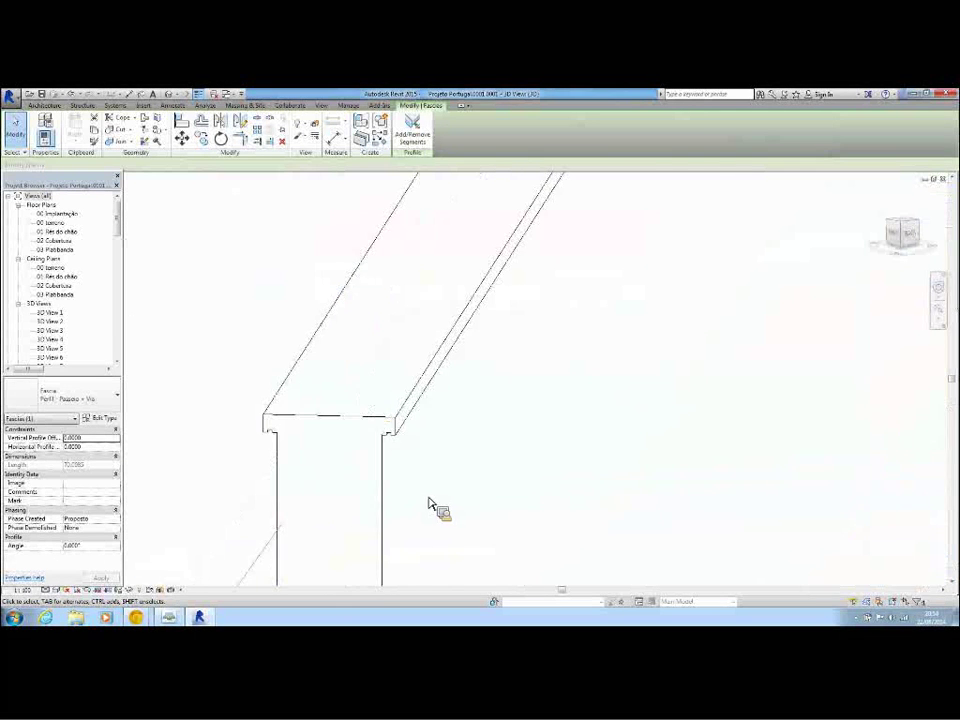
{"action": "scroll", "coordinate": [425, 500], "scroll_direction": "down", "scroll_amount": 5}
{"action": "scroll", "coordinate": [420, 495], "scroll_direction": "down", "scroll_amount": 3}
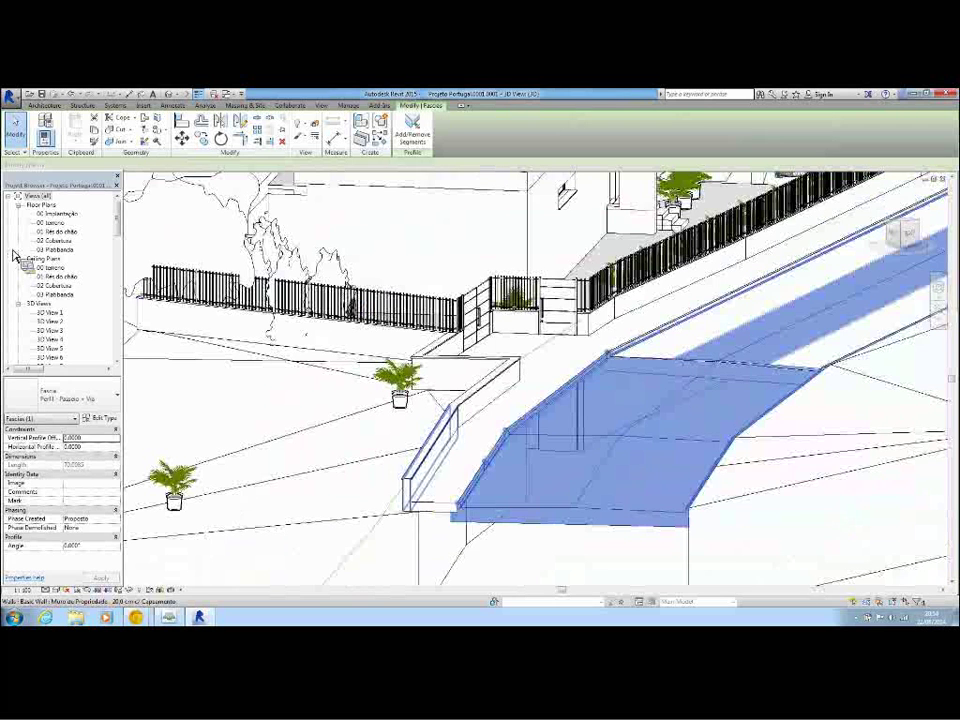
Step: Open the 01 Rés do chão floor plan and toggle shadows on, then off
{"action": "double_click", "coordinate": [55, 232]}
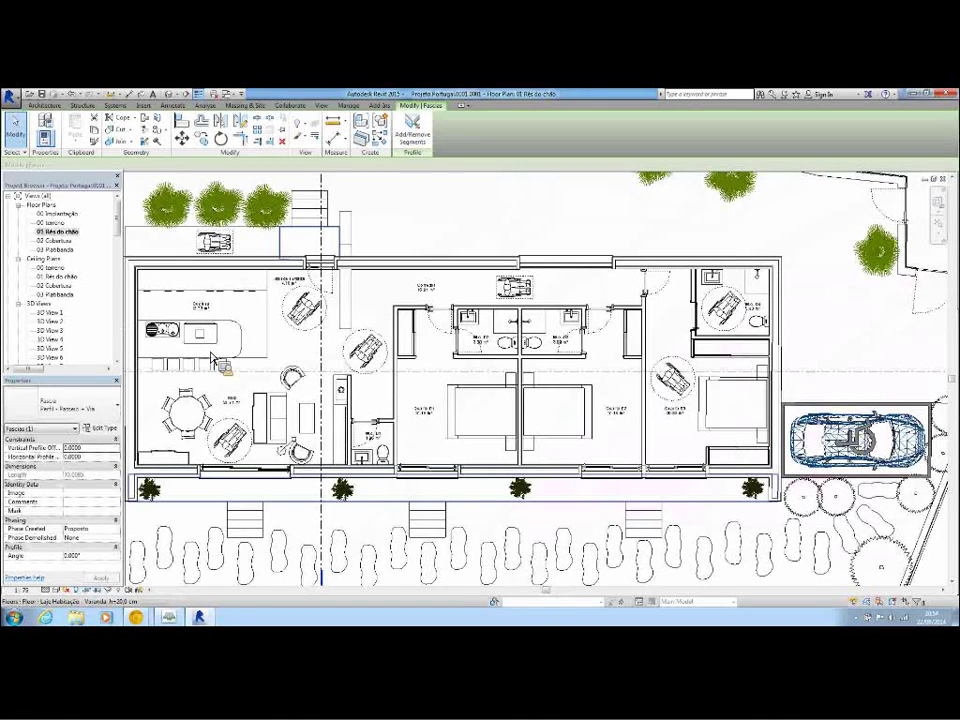
{"action": "left_click", "coordinate": [66, 591]}
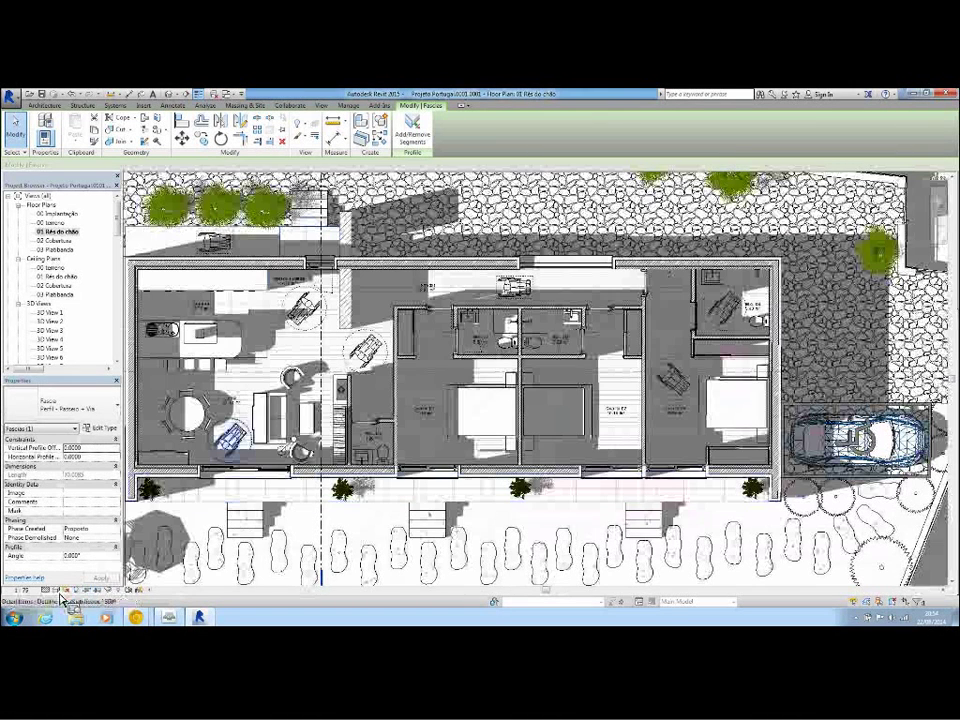
{"action": "left_click", "coordinate": [66, 591]}
Step: Zoom around the ground-floor kitchen, living room, bedrooms and bathrooms
{"action": "scroll", "coordinate": [275, 336], "scroll_direction": "up", "scroll_amount": 3}
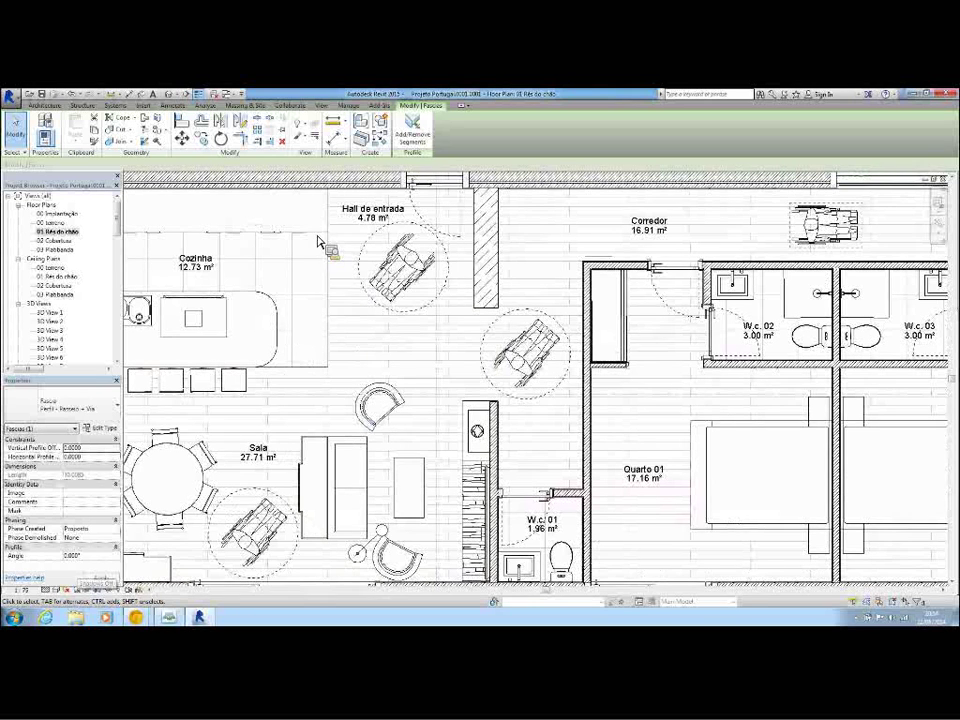
{"action": "scroll", "coordinate": [349, 233], "scroll_direction": "up", "scroll_amount": 2}
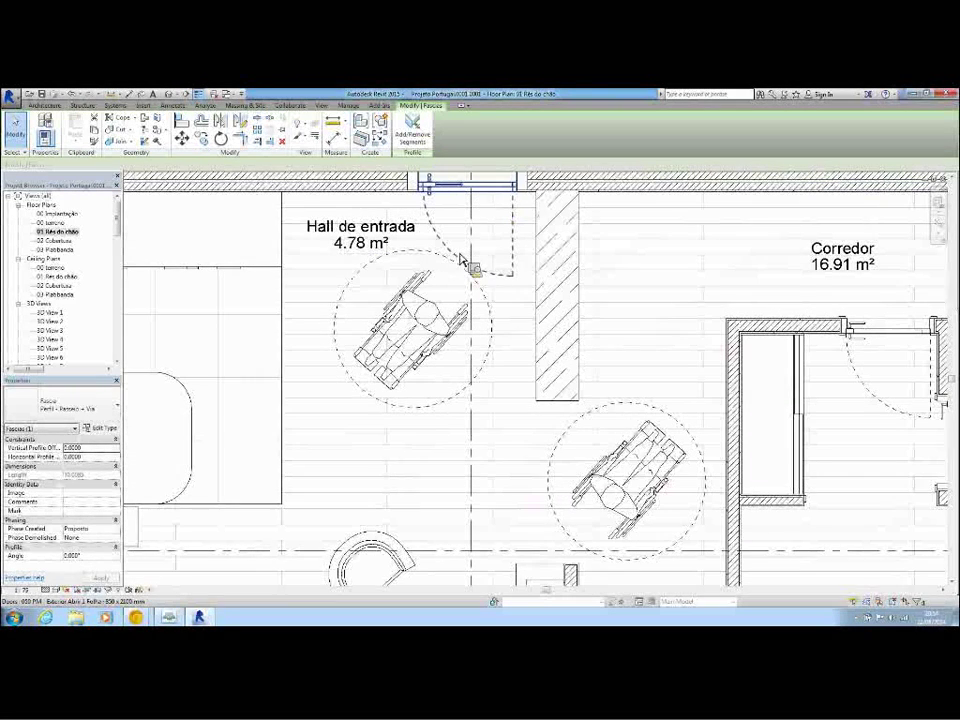
{"action": "scroll", "coordinate": [480, 238], "scroll_direction": "down", "scroll_amount": 2}
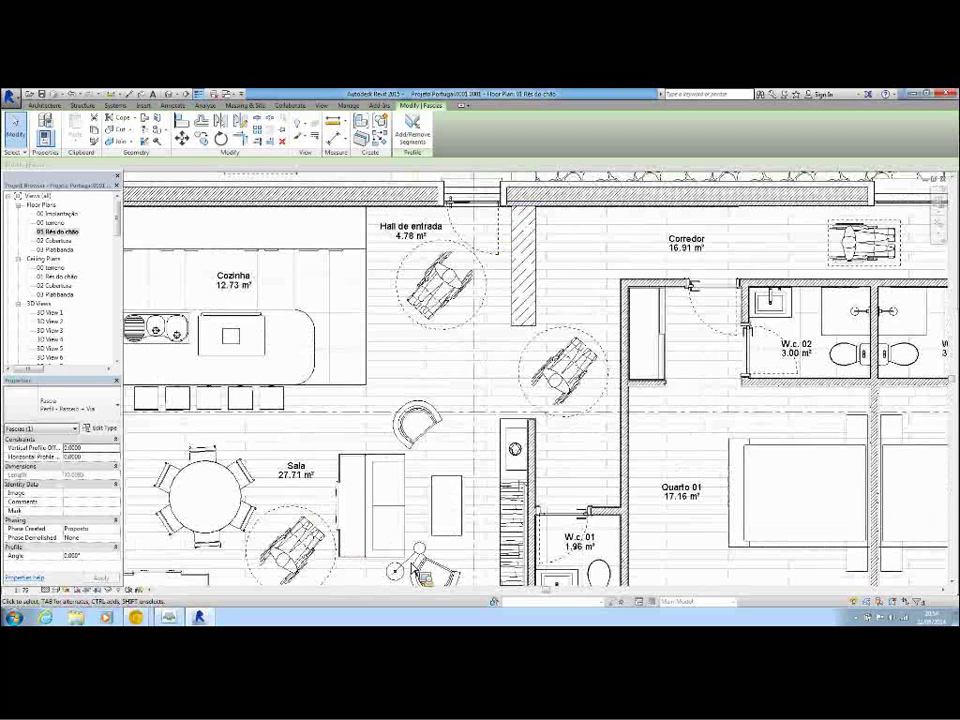
{"action": "scroll", "coordinate": [255, 340], "scroll_direction": "down", "scroll_amount": 2}
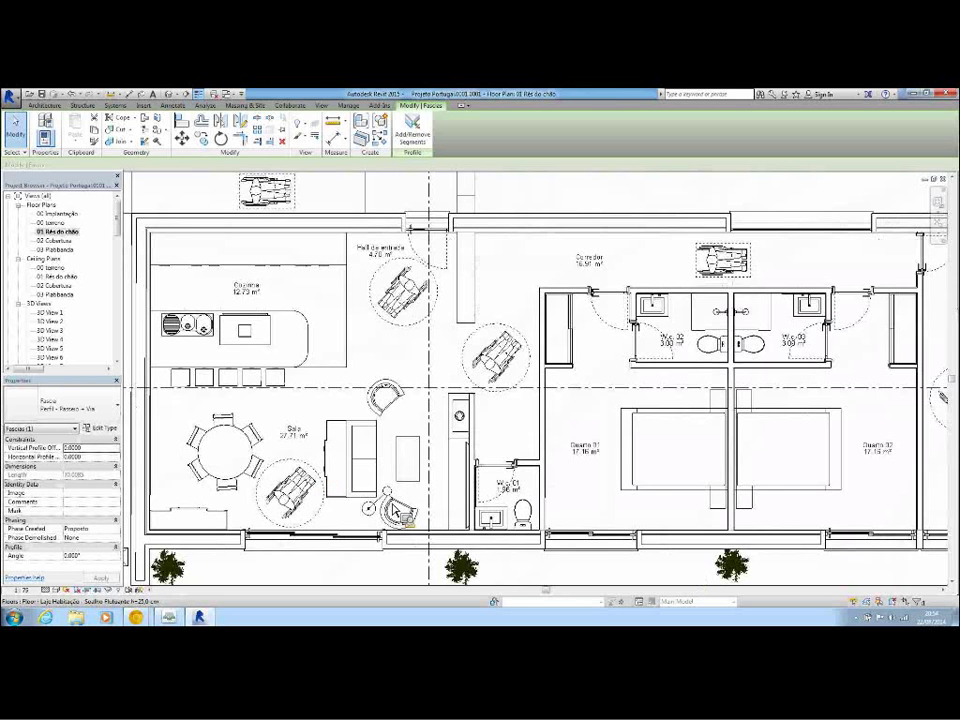
{"action": "scroll", "coordinate": [470, 565], "scroll_direction": "up", "scroll_amount": 2}
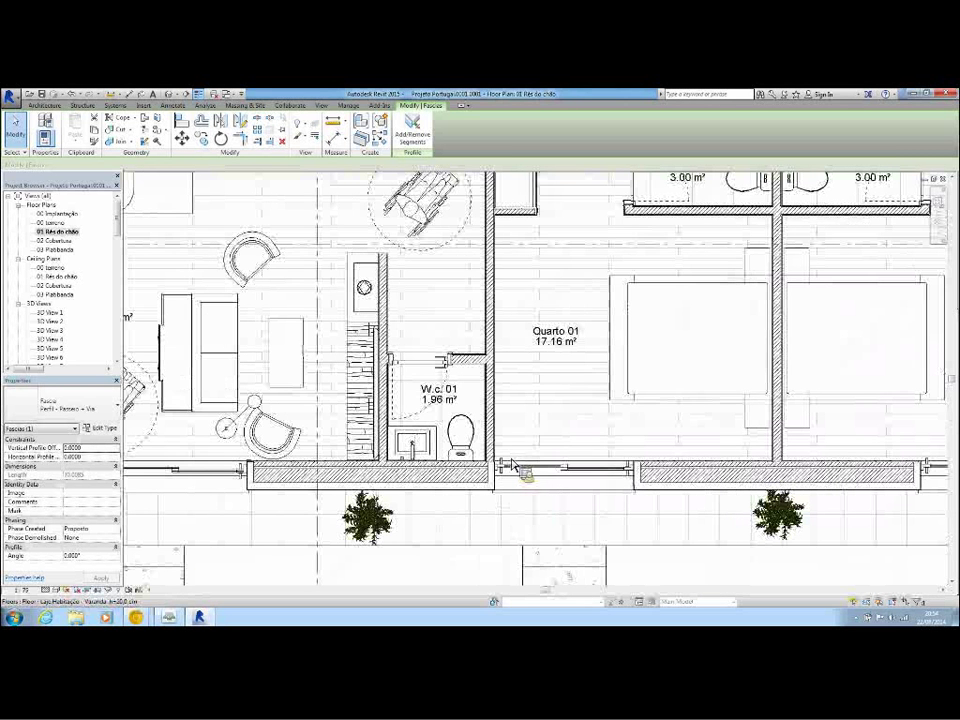
{"action": "scroll", "coordinate": [420, 488], "scroll_direction": "up", "scroll_amount": 3}
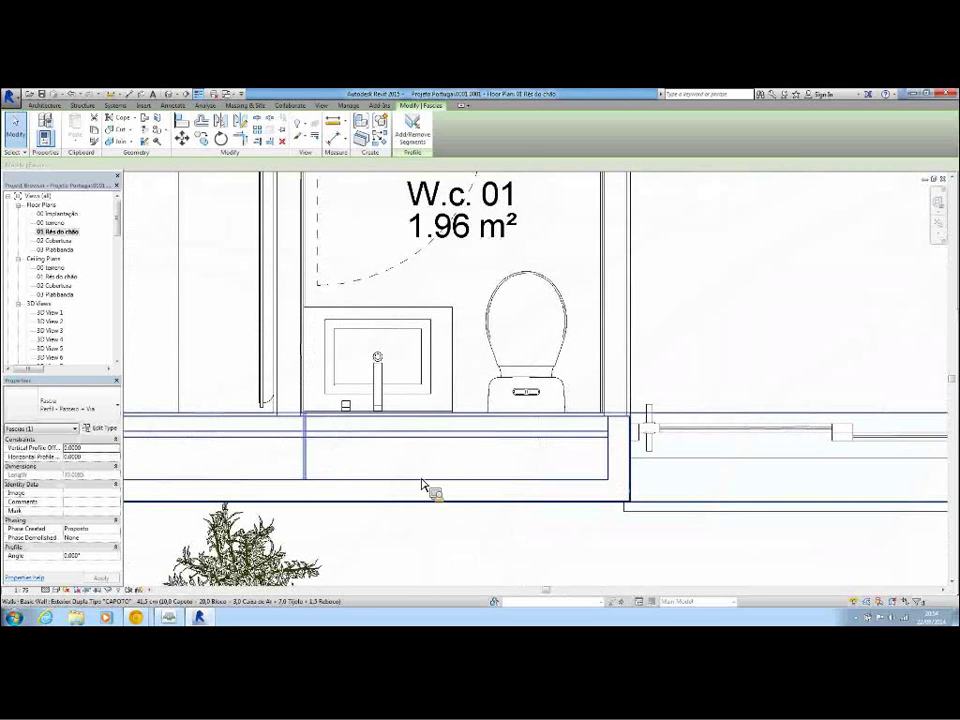
{"action": "scroll", "coordinate": [272, 418], "scroll_direction": "down", "scroll_amount": 3}
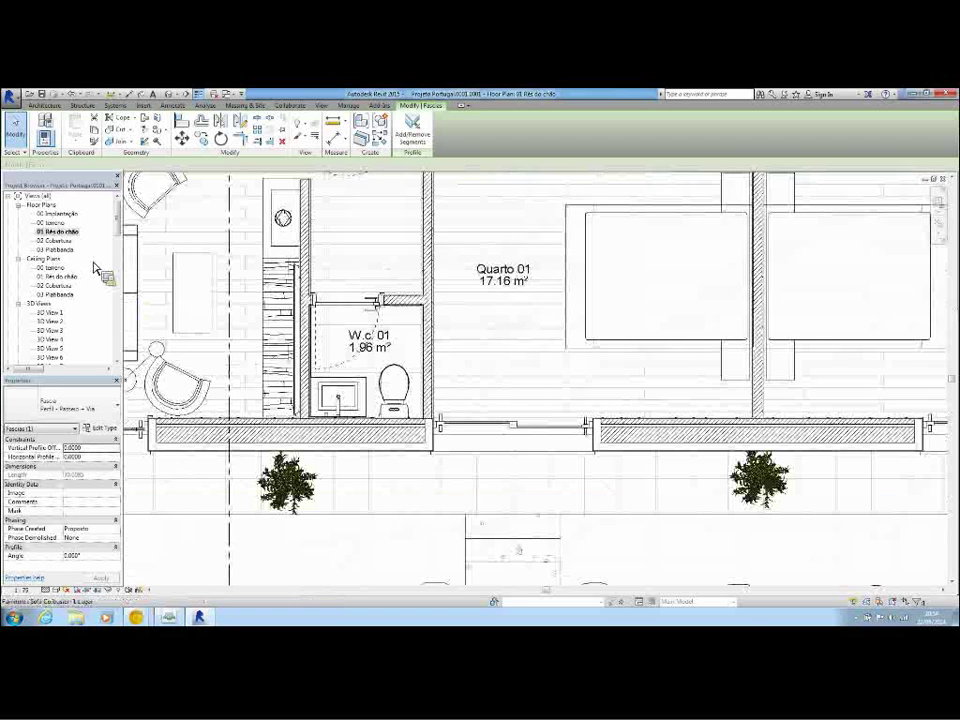
{"action": "left_click_drag", "start_coordinate": [52, 287], "coordinate": [57, 325]}
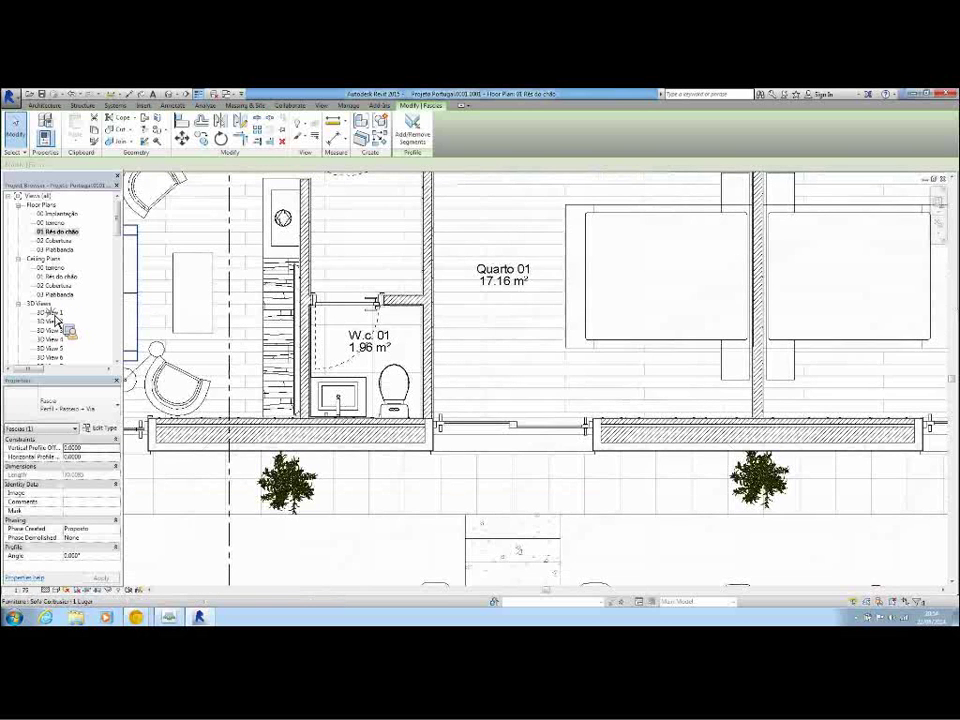
Step: Show 3D View 1 and the Lateral Esquerdo, Posterior and Principal elevations, ending on Corte AA
{"action": "double_click", "coordinate": [52, 313]}
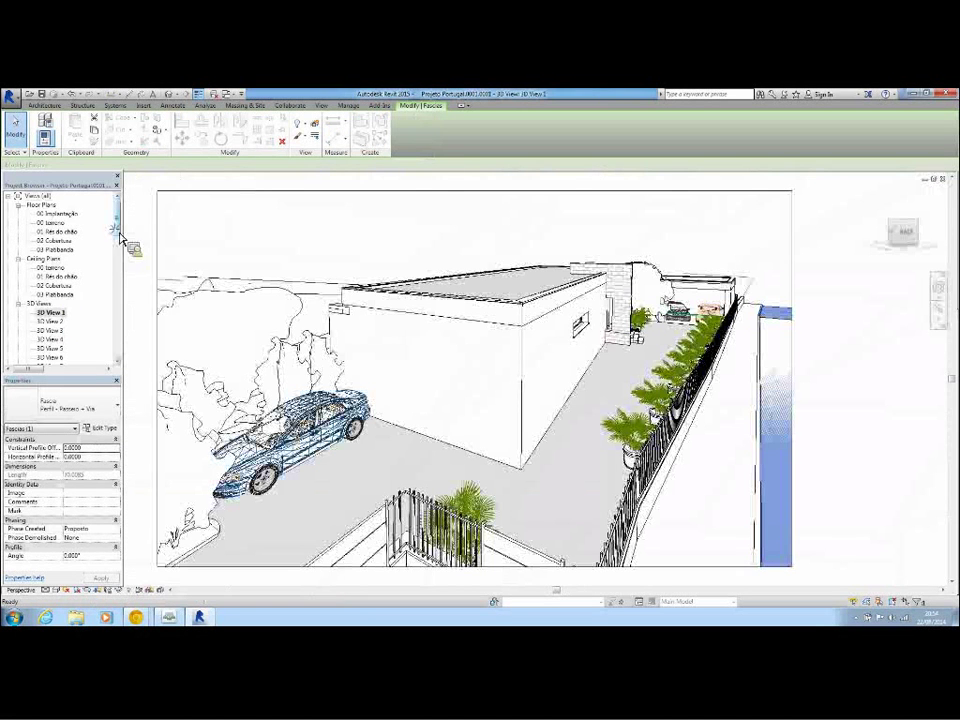
{"action": "scroll", "coordinate": [100, 274], "scroll_direction": "down", "scroll_amount": 2}
{"action": "key", "text": "Escape"}
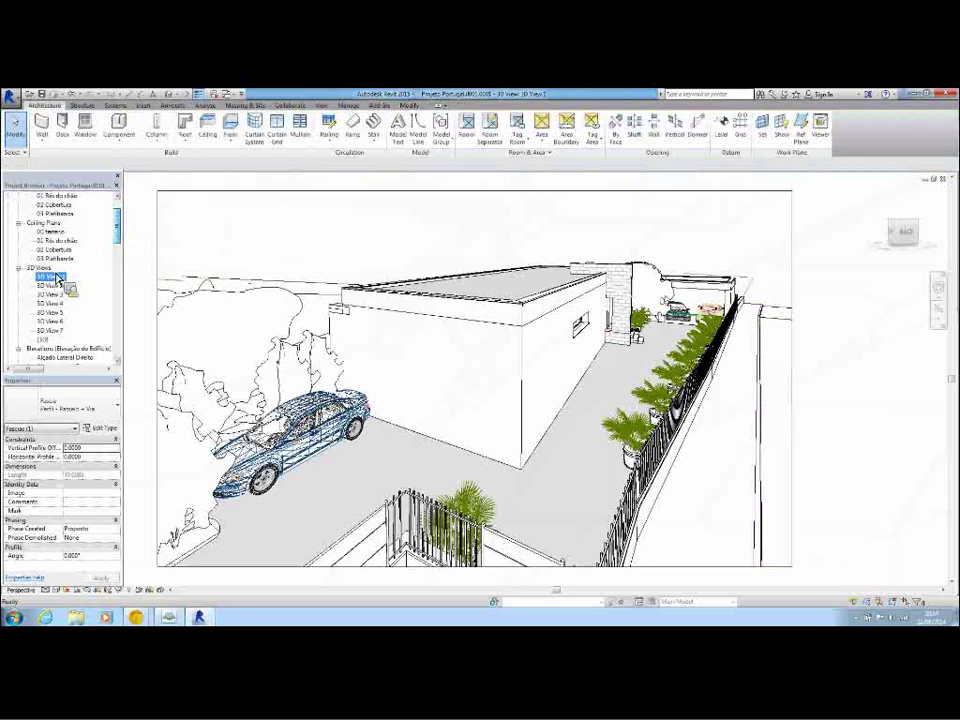
{"action": "double_click", "coordinate": [54, 278]}
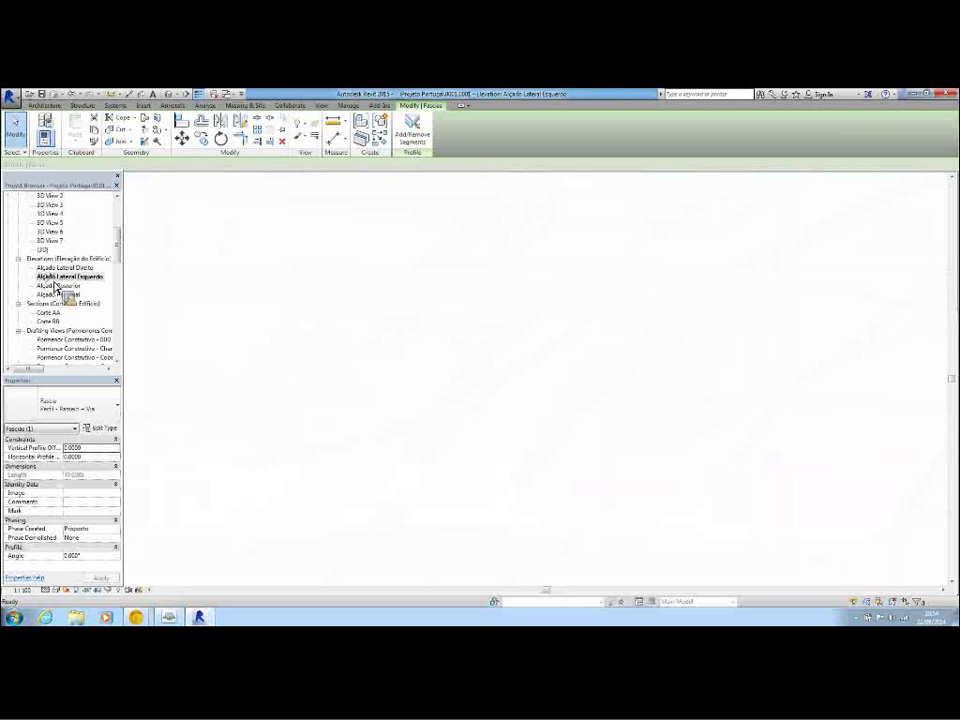
{"action": "double_click", "coordinate": [55, 286]}
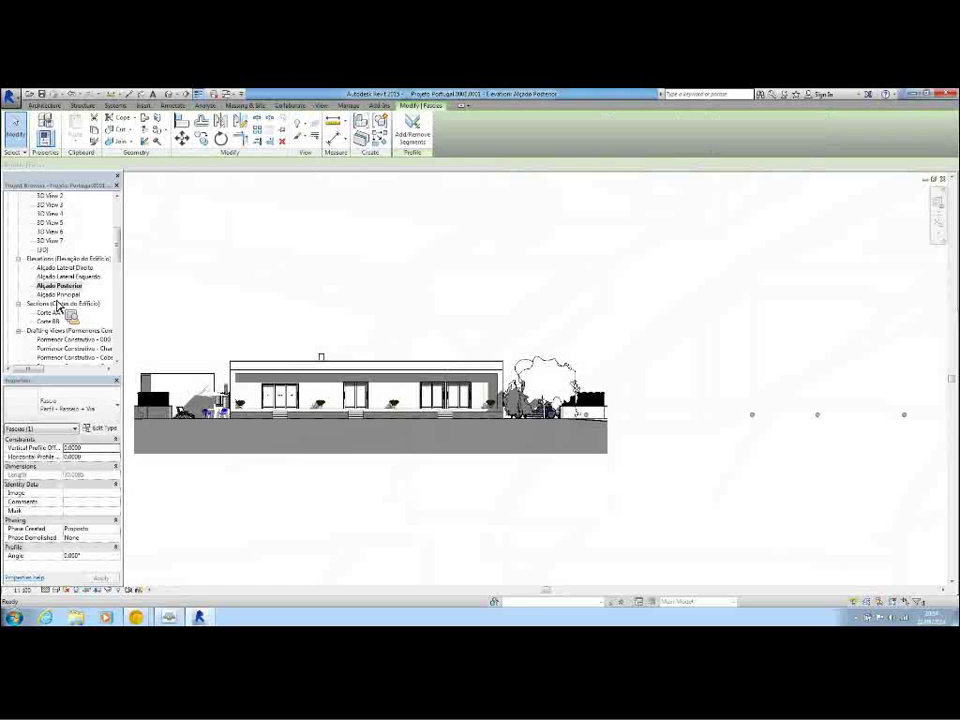
{"action": "double_click", "coordinate": [58, 295]}
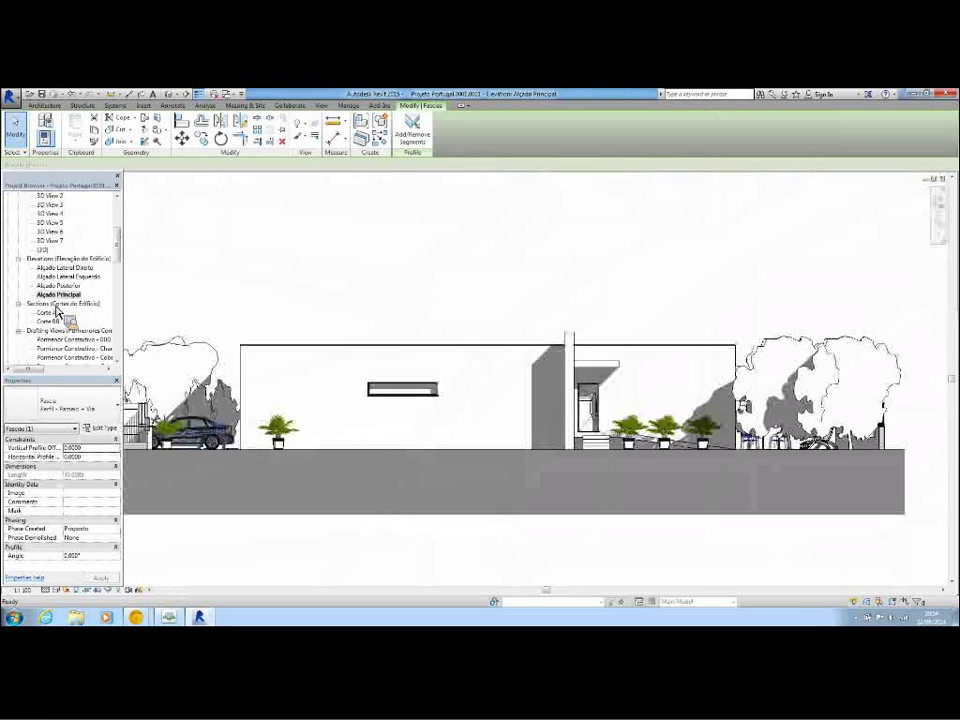
{"action": "left_click", "coordinate": [57, 314]}
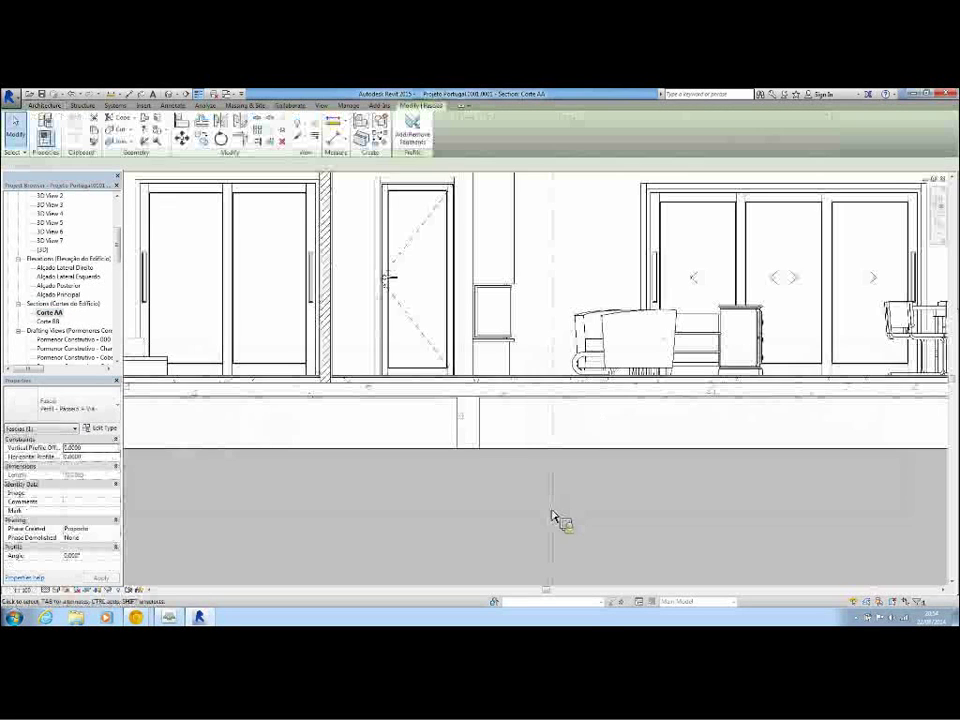
Step: Zoom around Corte AA, then show Corte BB and the Pormenor Construtivo drafting view
{"action": "scroll", "coordinate": [849, 369], "scroll_direction": "down", "scroll_amount": 5}
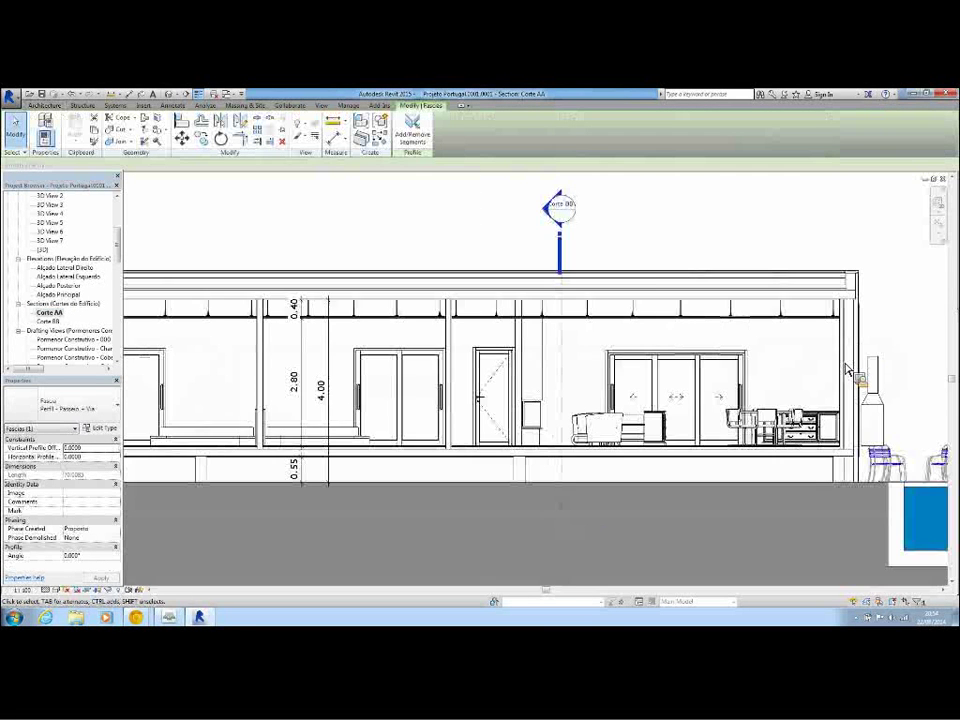
{"action": "scroll", "coordinate": [574, 227], "scroll_direction": "up", "scroll_amount": 3}
{"action": "scroll", "coordinate": [560, 215], "scroll_direction": "up", "scroll_amount": 2}
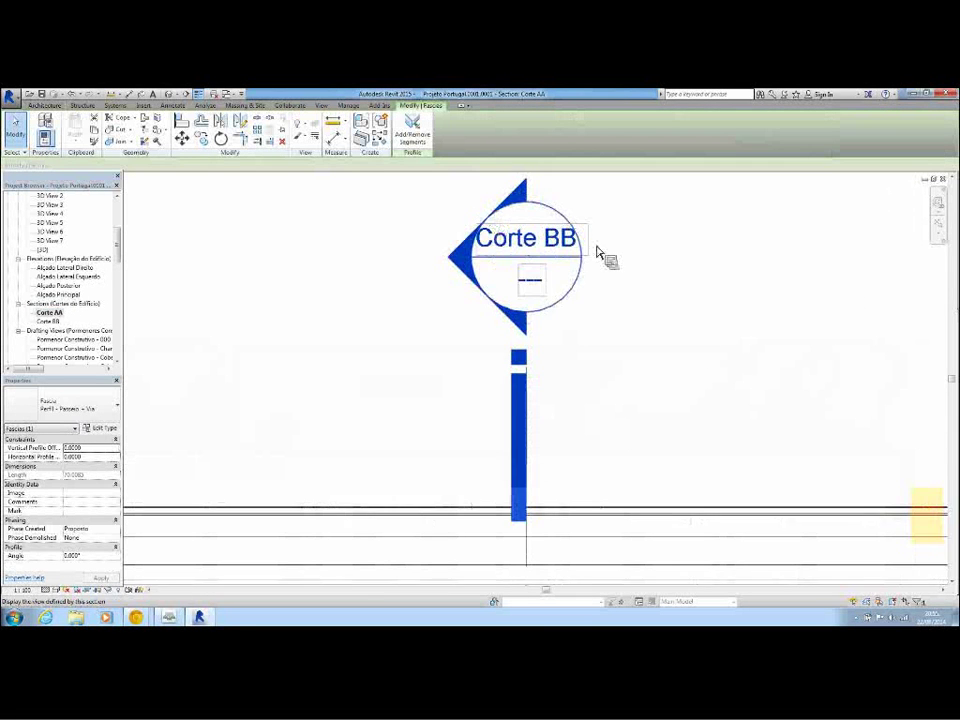
{"action": "scroll", "coordinate": [590, 230], "scroll_direction": "down", "scroll_amount": 3}
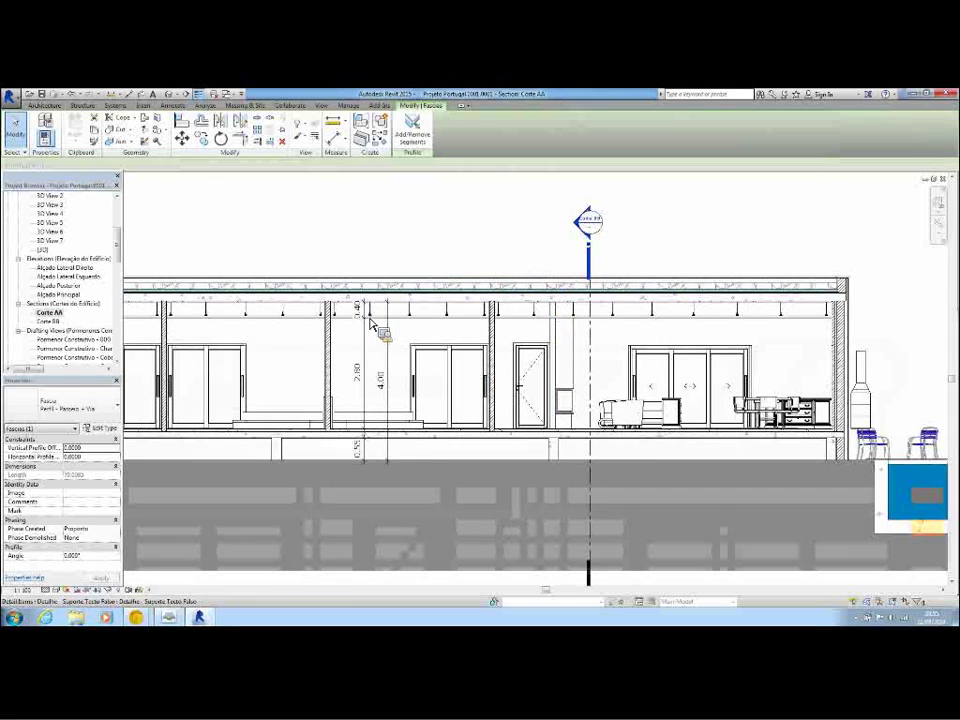
{"action": "scroll", "coordinate": [379, 326], "scroll_direction": "up", "scroll_amount": 3}
{"action": "scroll", "coordinate": [471, 281], "scroll_direction": "up", "scroll_amount": 2}
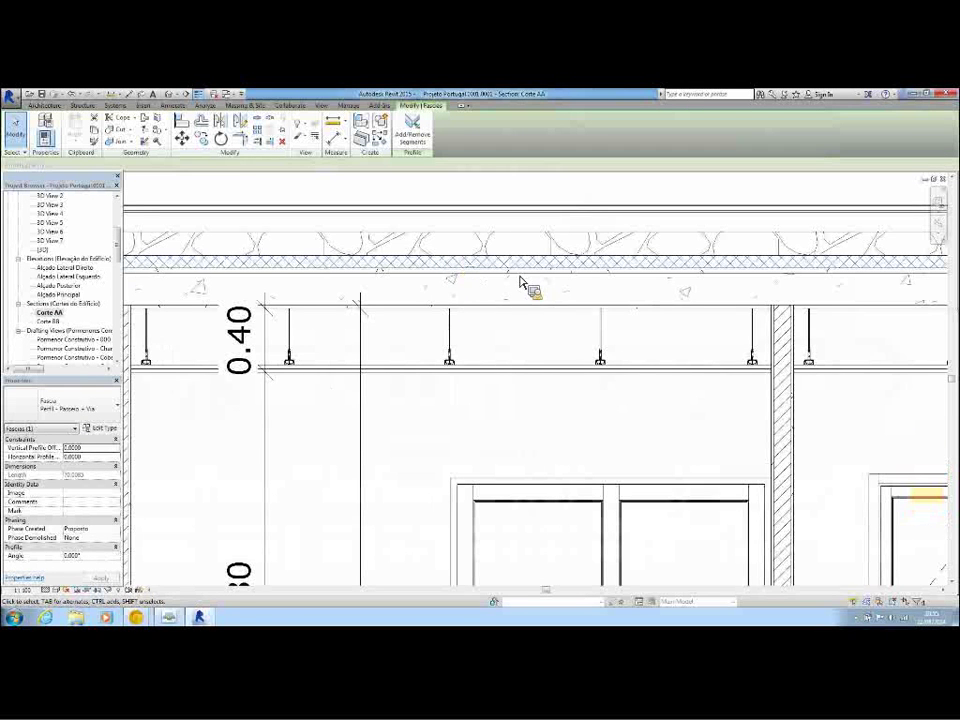
{"action": "double_click", "coordinate": [48, 321]}
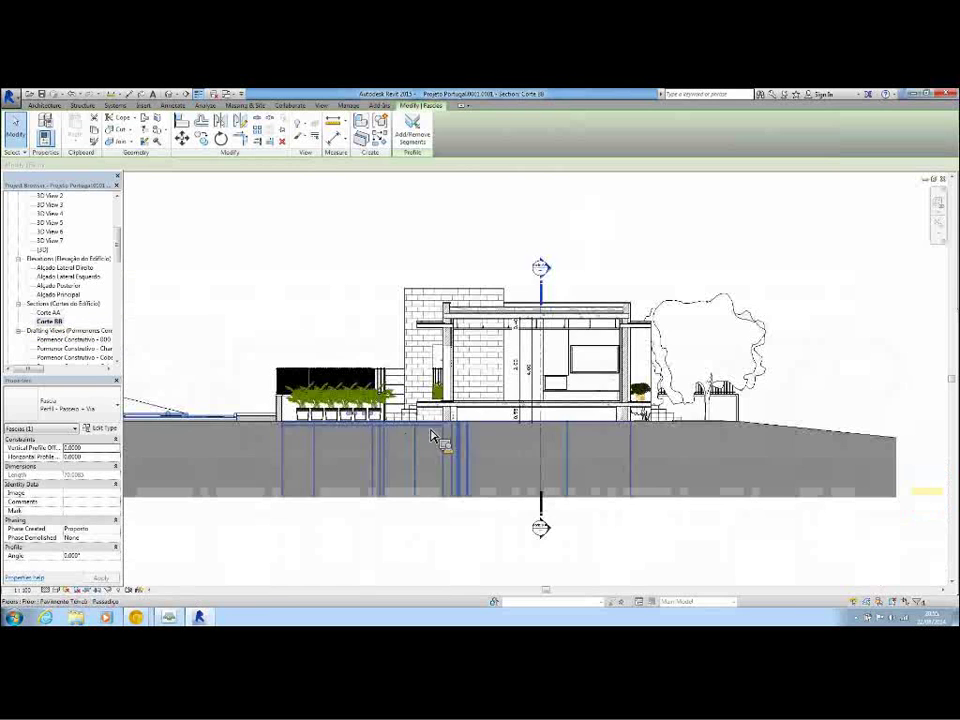
{"action": "double_click", "coordinate": [66, 340]}
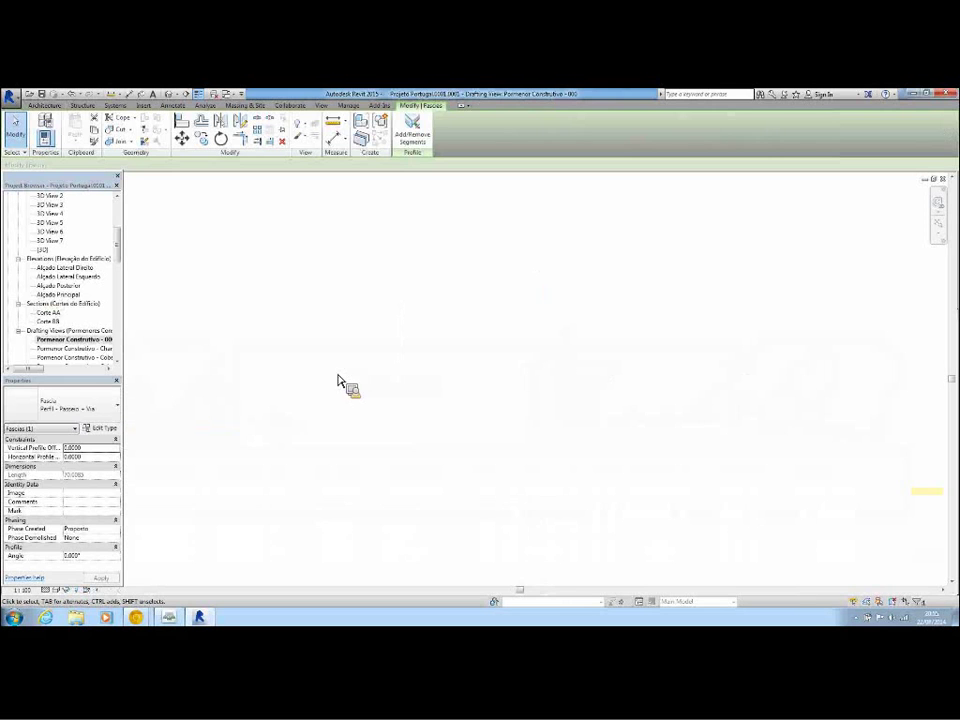
{"action": "key", "text": "Escape"}
Step: Show the inverted roof and upper/ground floor flooring details, then the 01 - Quadro de Vãos - Portas schedule
{"action": "double_click", "coordinate": [68, 349]}
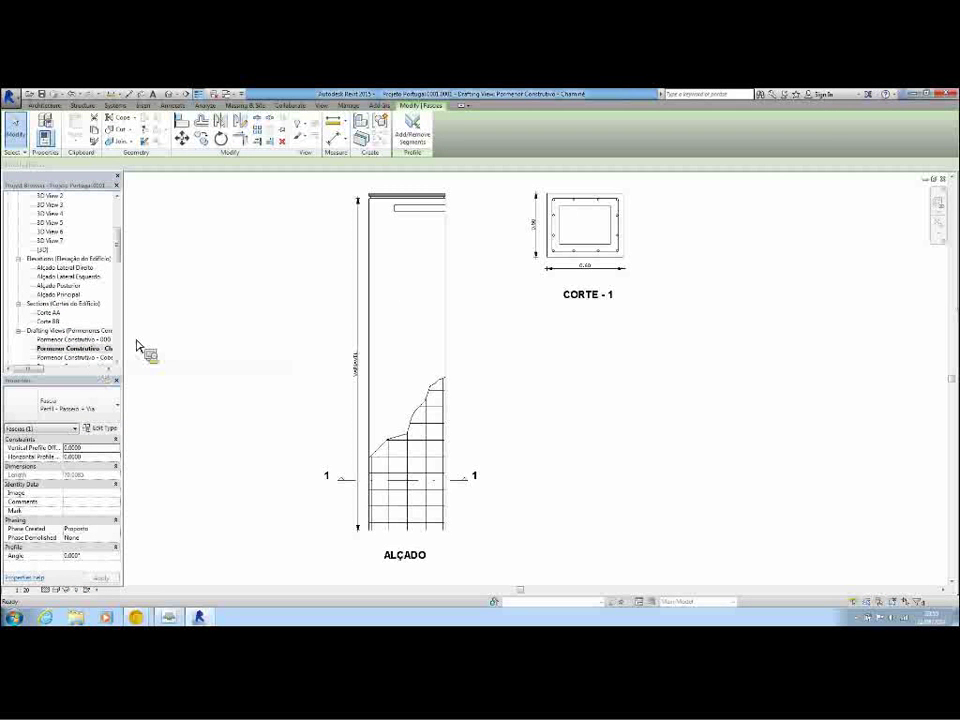
{"action": "scroll", "coordinate": [100, 260], "scroll_direction": "down", "scroll_amount": 3}
{"action": "double_click", "coordinate": [90, 277]}
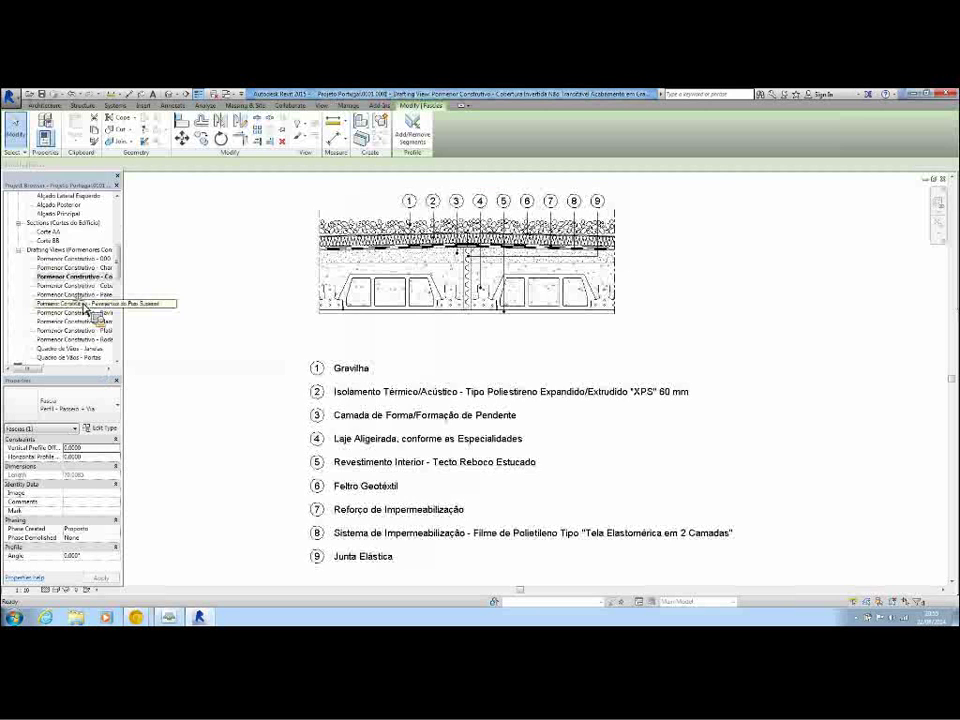
{"action": "double_click", "coordinate": [84, 304]}
{"action": "double_click", "coordinate": [84, 314]}
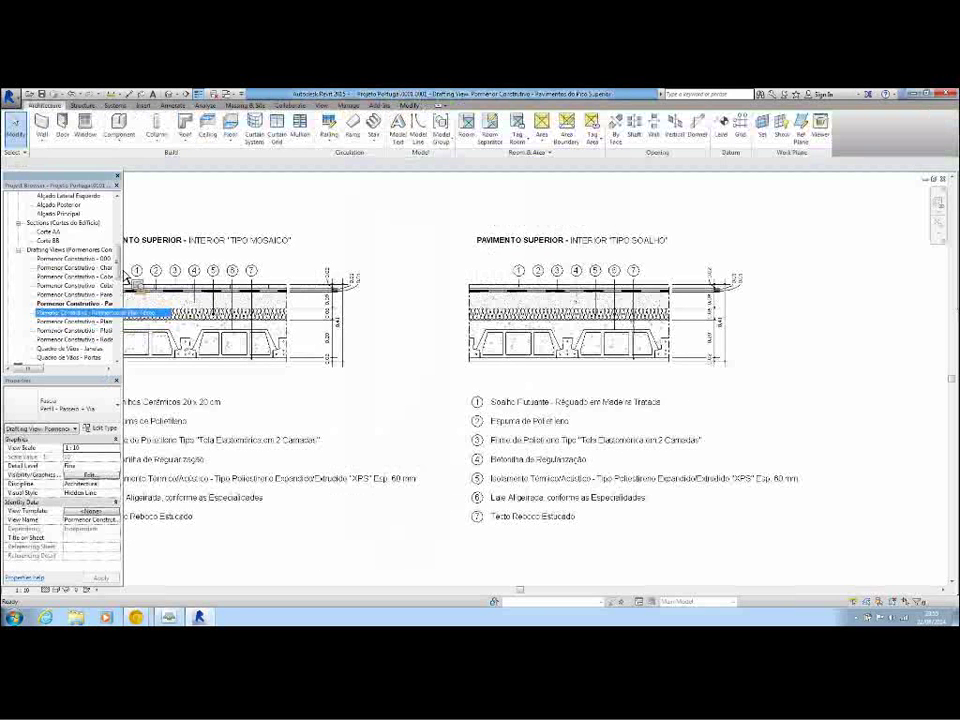
{"action": "scroll", "coordinate": [118, 284], "scroll_direction": "down", "scroll_amount": 3}
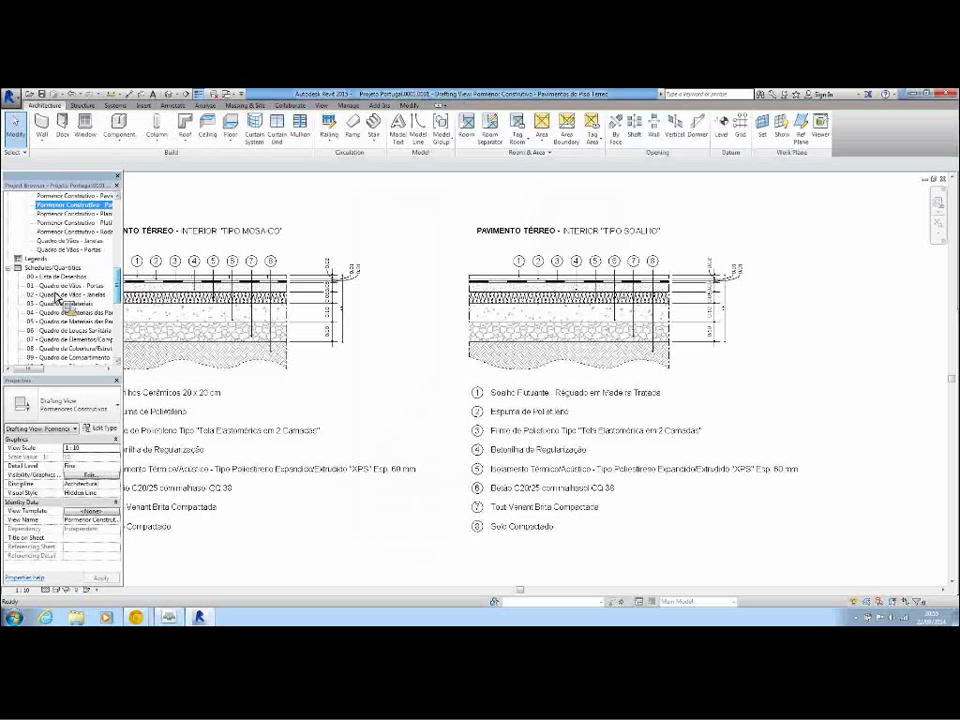
{"action": "double_click", "coordinate": [65, 286]}
{"action": "mouse_move", "coordinate": [57, 303]}
{"action": "left_mouse_down"}
{"action": "mouse_move", "coordinate": [415, 343]}
{"action": "mouse_move", "coordinate": [104, 330]}
{"action": "left_mouse_up"}
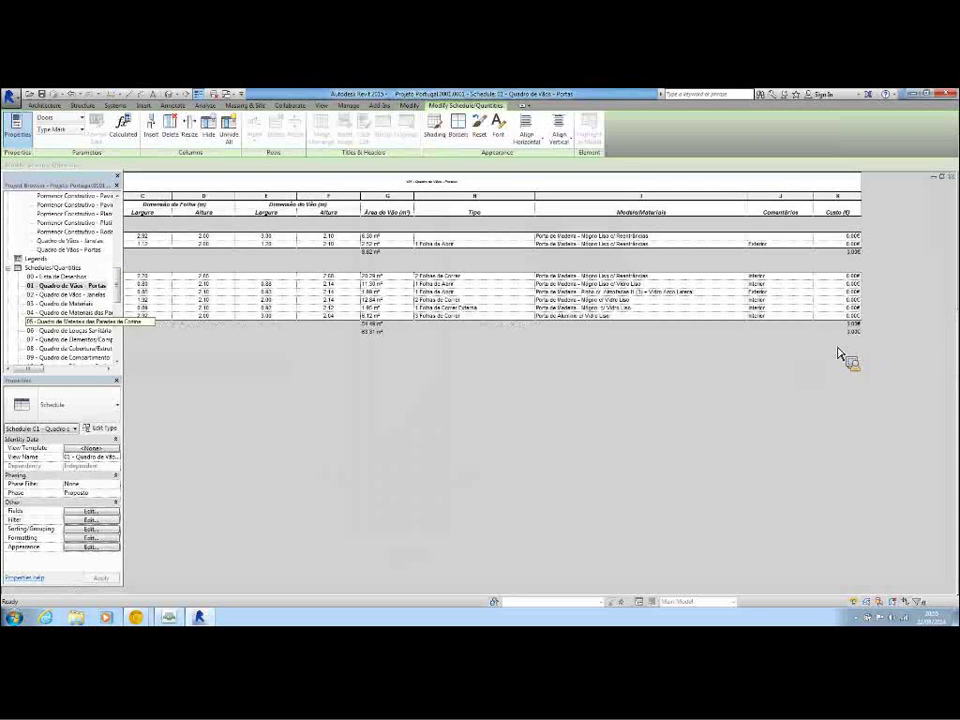
Step: Page through the materials, curtain wall, gross area, 14, Painéis and Orçamento schedules
{"action": "double_click", "coordinate": [75, 303]}
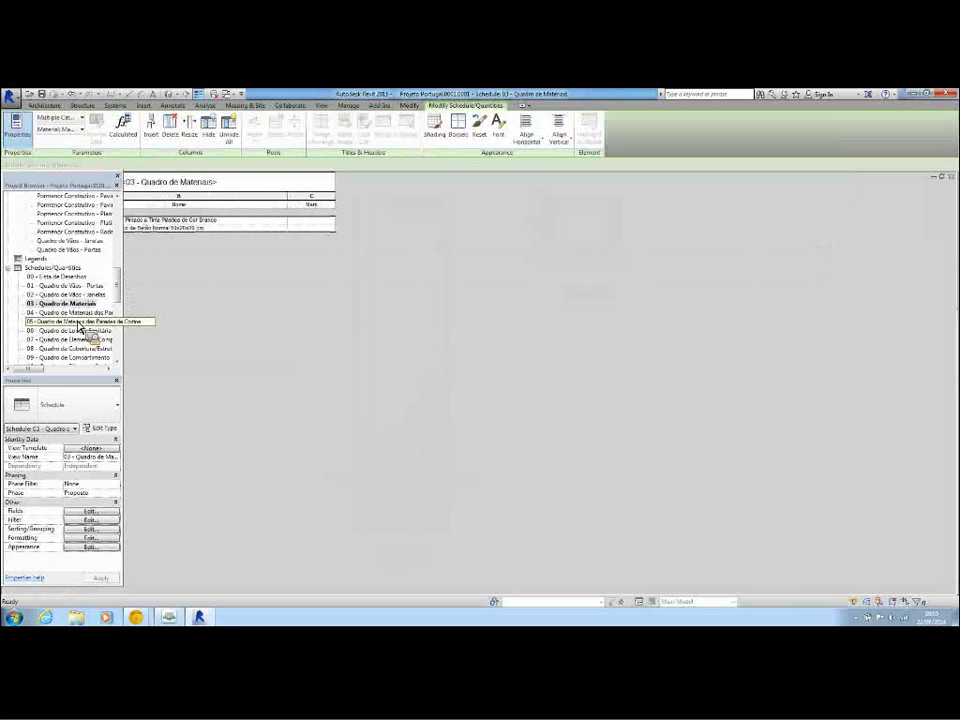
{"action": "double_click", "coordinate": [86, 322]}
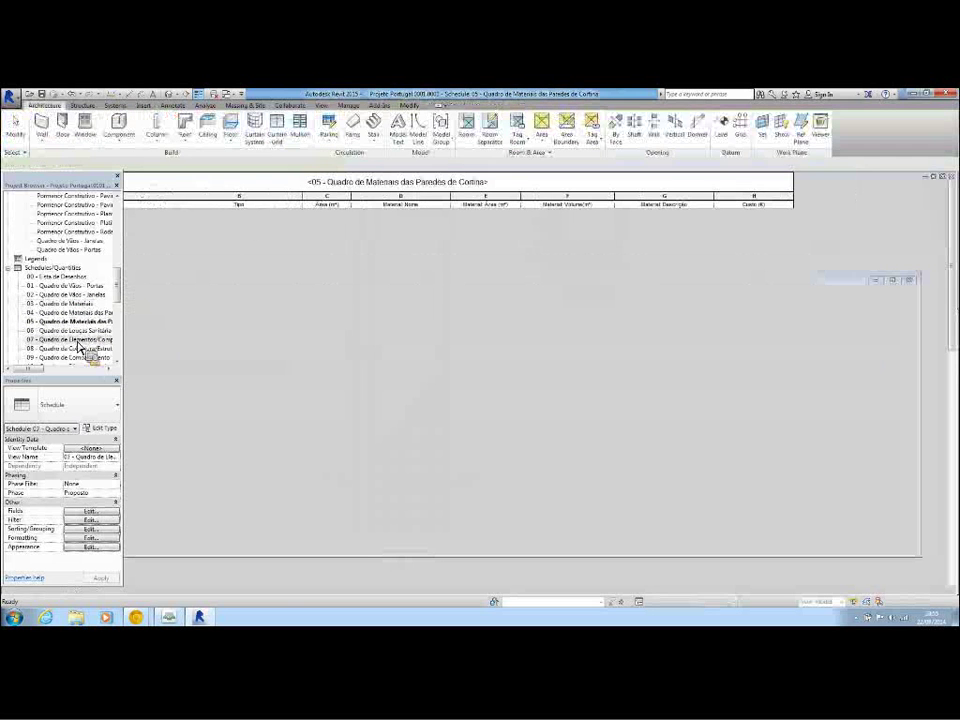
{"action": "scroll", "coordinate": [120, 292], "scroll_direction": "down", "scroll_amount": 1}
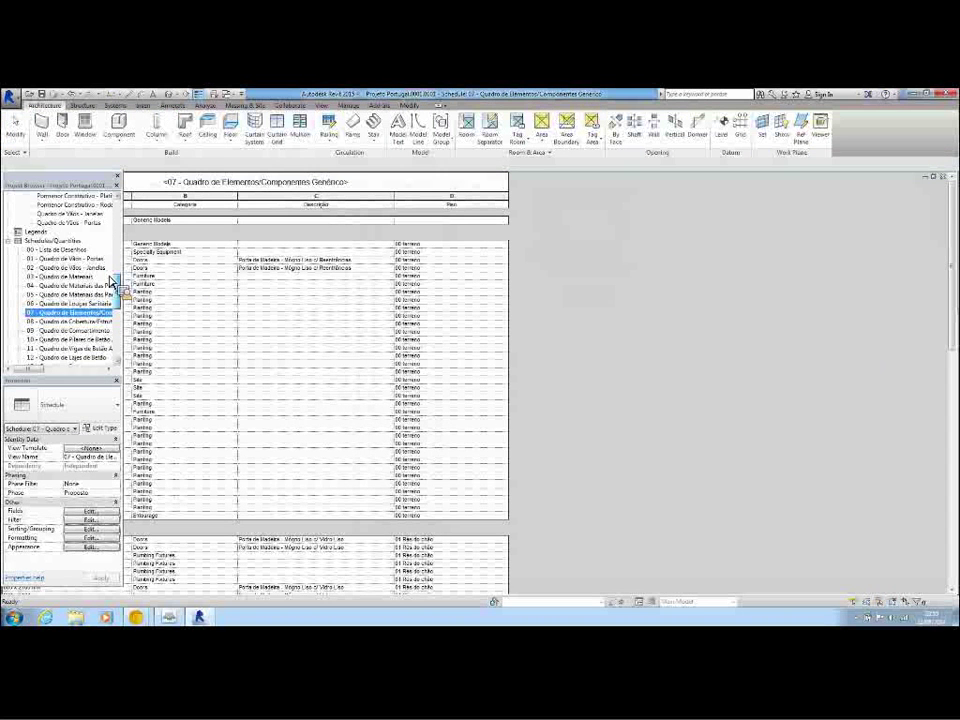
{"action": "scroll", "coordinate": [125, 300], "scroll_direction": "down", "scroll_amount": 2}
{"action": "scroll", "coordinate": [96, 315], "scroll_direction": "down", "scroll_amount": 2}
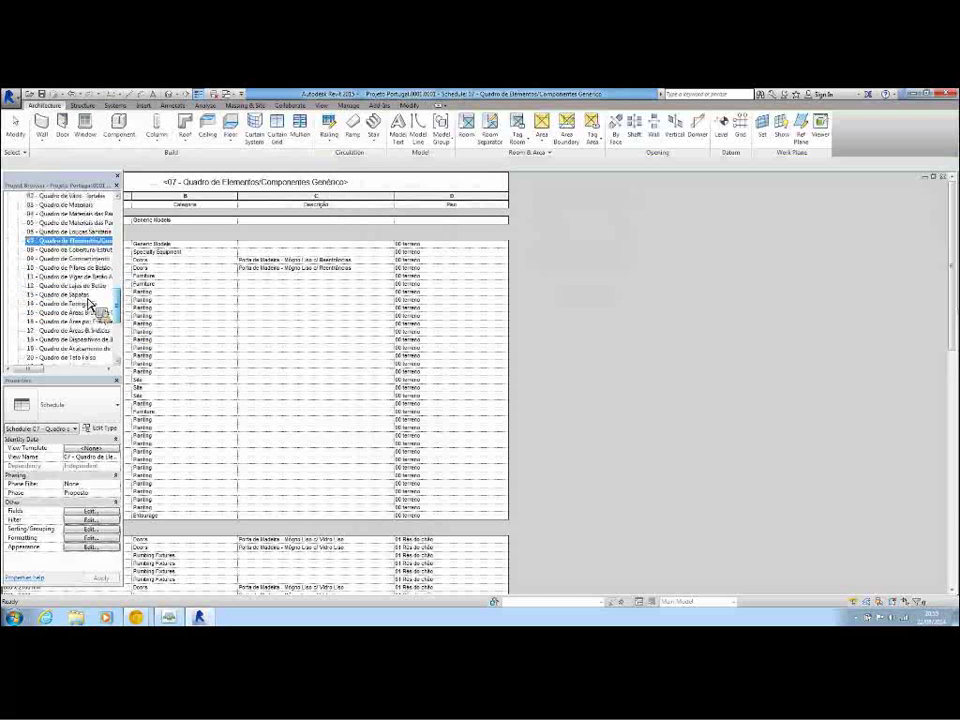
{"action": "double_click", "coordinate": [90, 295]}
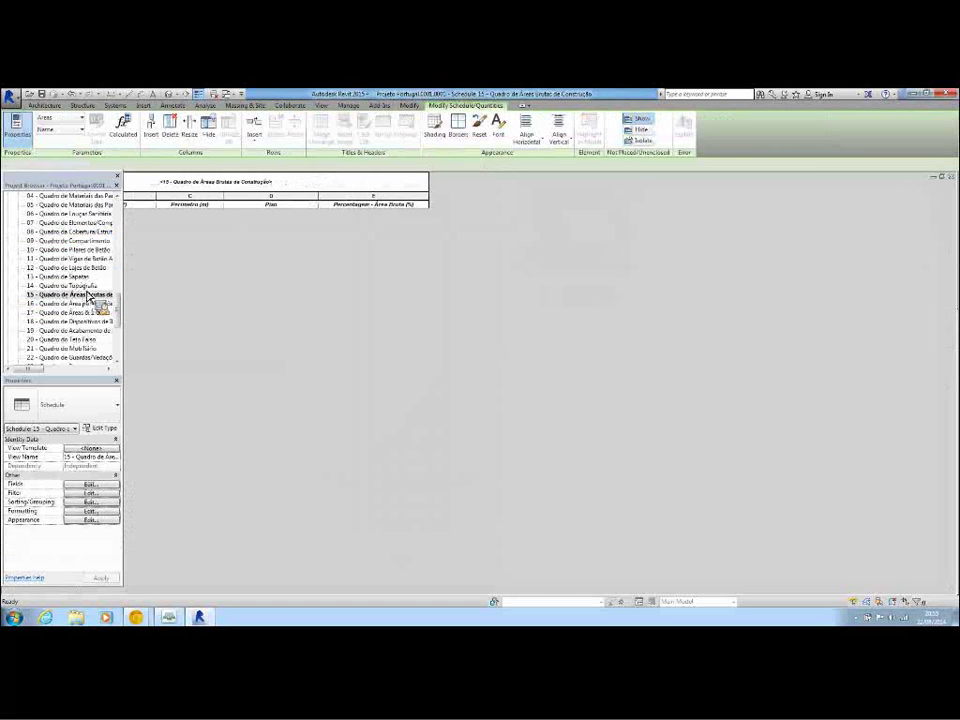
{"action": "double_click", "coordinate": [86, 288]}
{"action": "scroll", "coordinate": [122, 325], "scroll_direction": "down", "scroll_amount": 3}
{"action": "double_click", "coordinate": [95, 314]}
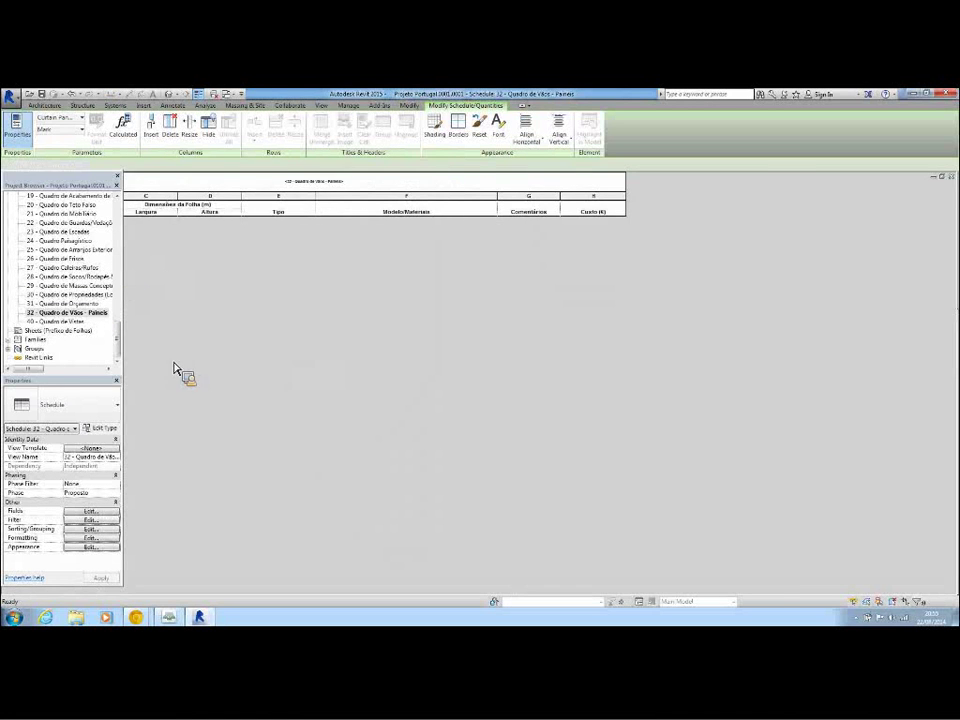
{"action": "double_click", "coordinate": [70, 303]}
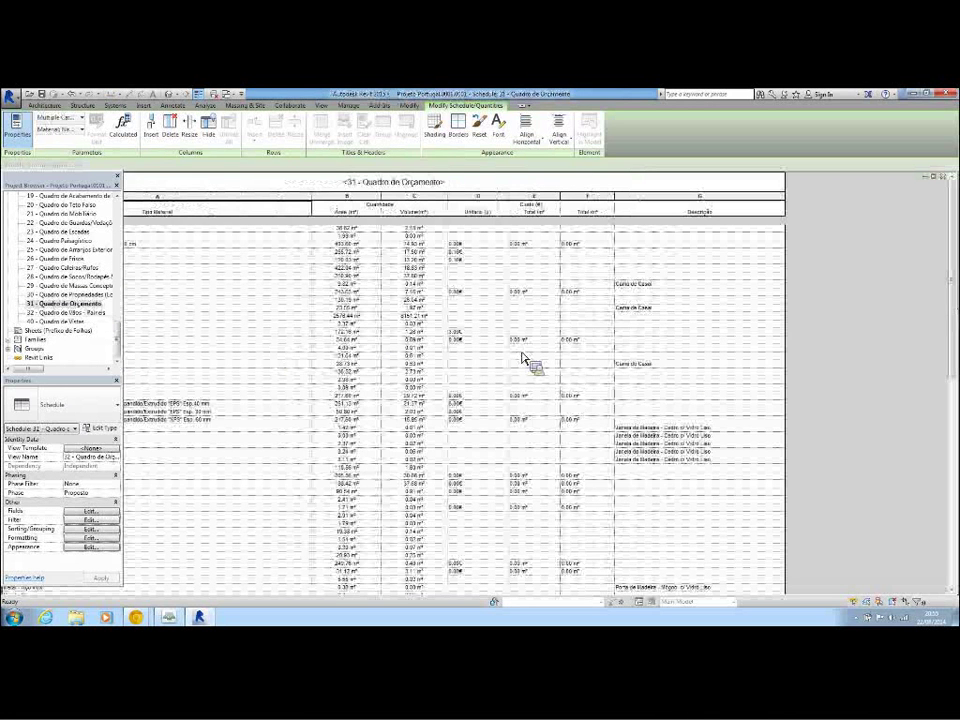
{"action": "scroll", "coordinate": [524, 358], "scroll_direction": "down", "scroll_amount": 10}
{"action": "scroll", "coordinate": [525, 360], "scroll_direction": "down", "scroll_amount": 3}
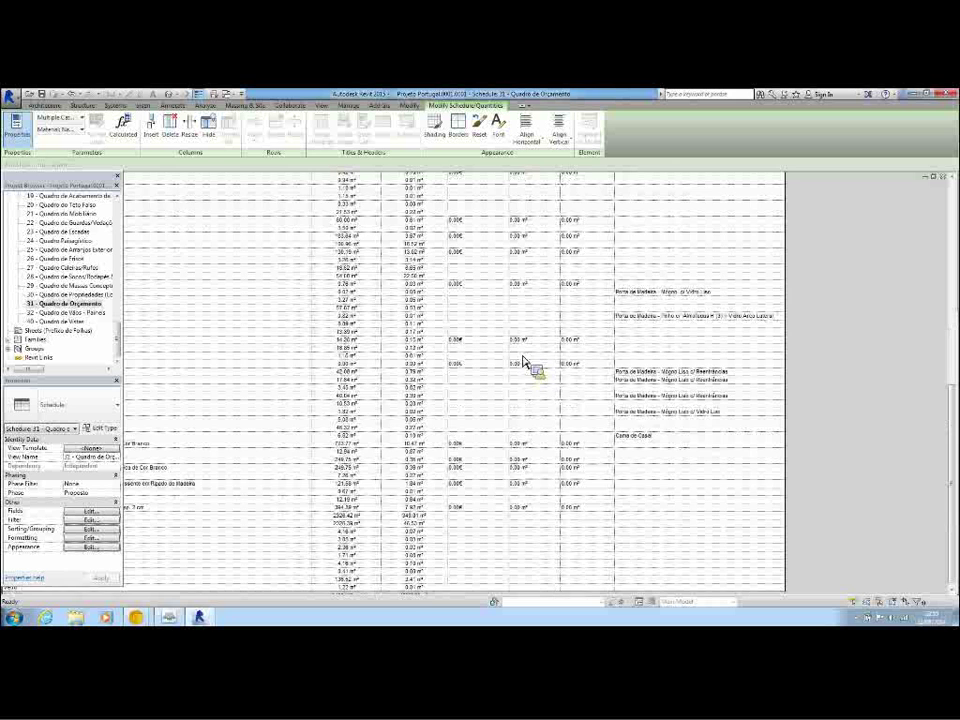
{"action": "scroll", "coordinate": [531, 364], "scroll_direction": "down", "scroll_amount": 1}
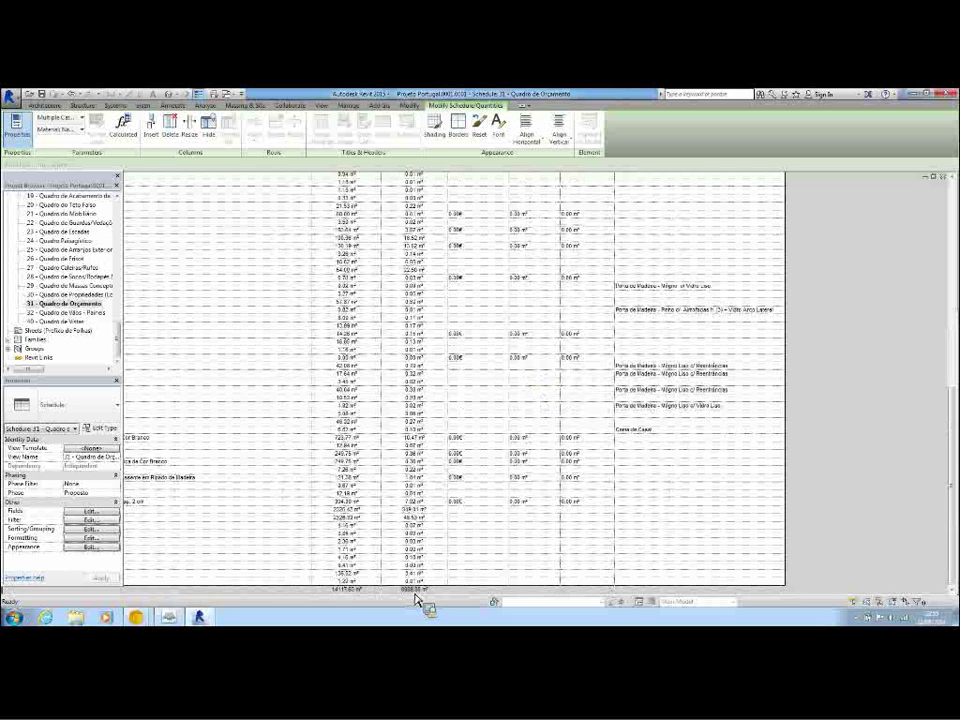
{"action": "scroll", "coordinate": [410, 562], "scroll_direction": "up", "scroll_amount": 4}
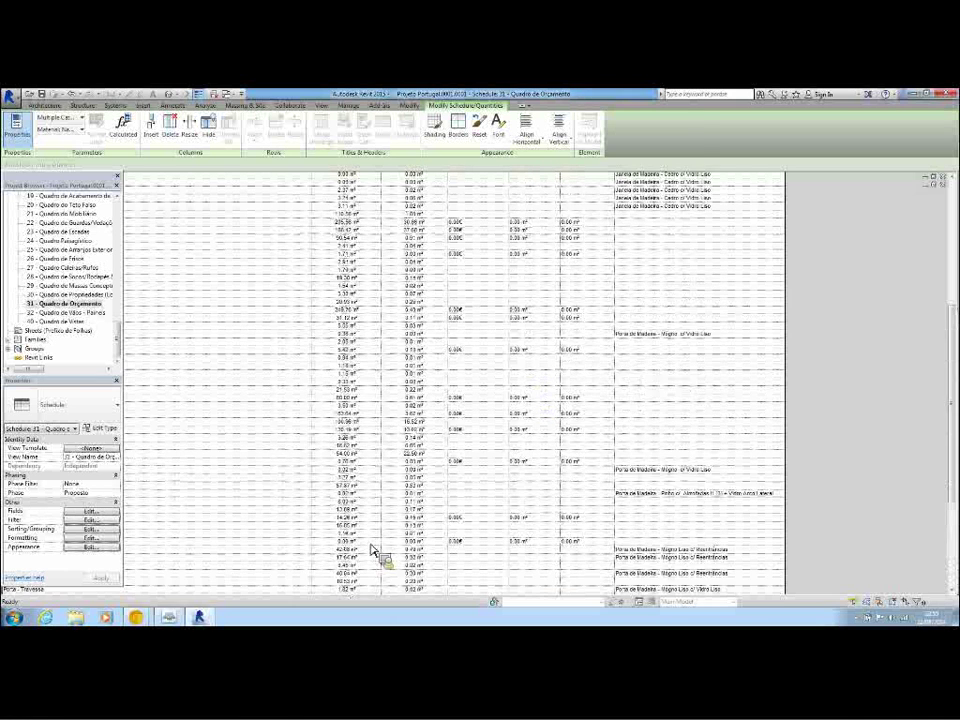
{"action": "scroll", "coordinate": [385, 553], "scroll_direction": "up", "scroll_amount": 3}
{"action": "scroll", "coordinate": [400, 550], "scroll_direction": "up", "scroll_amount": 3}
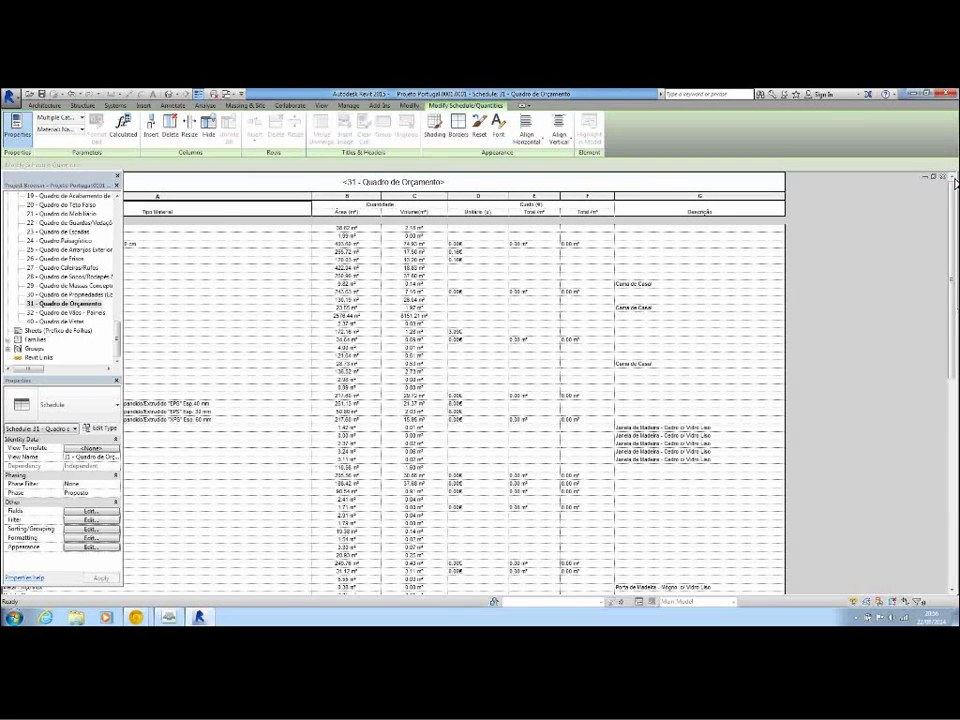
Step: Close the Portugal project's six open schedules and its four drafting views
{"action": "left_click", "coordinate": [954, 180]}
{"action": "left_click", "coordinate": [952, 179]}
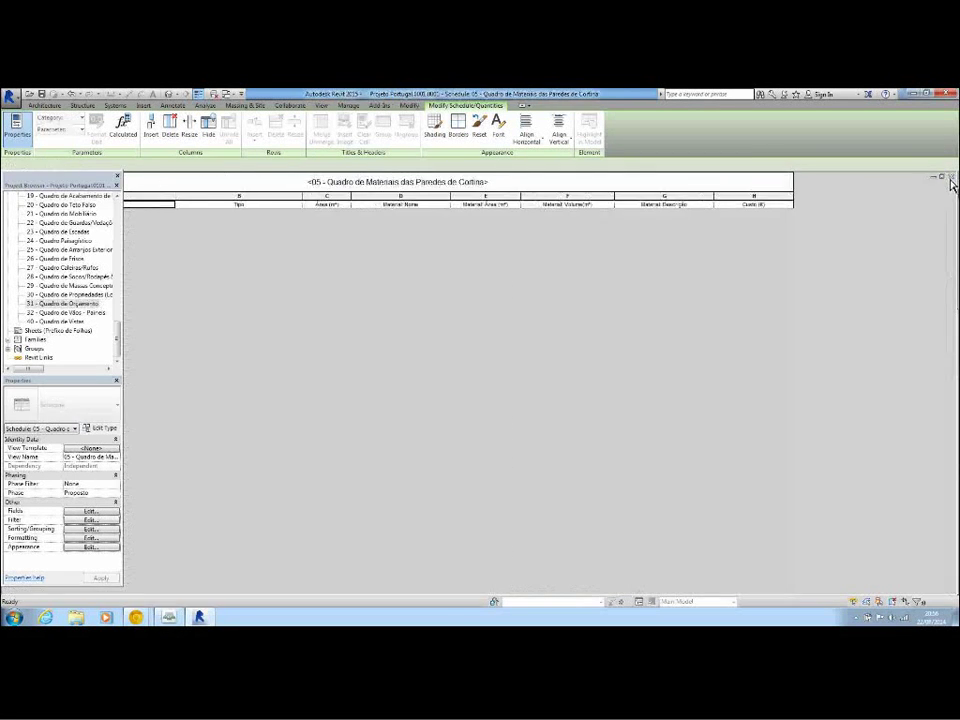
{"action": "left_click", "coordinate": [952, 179]}
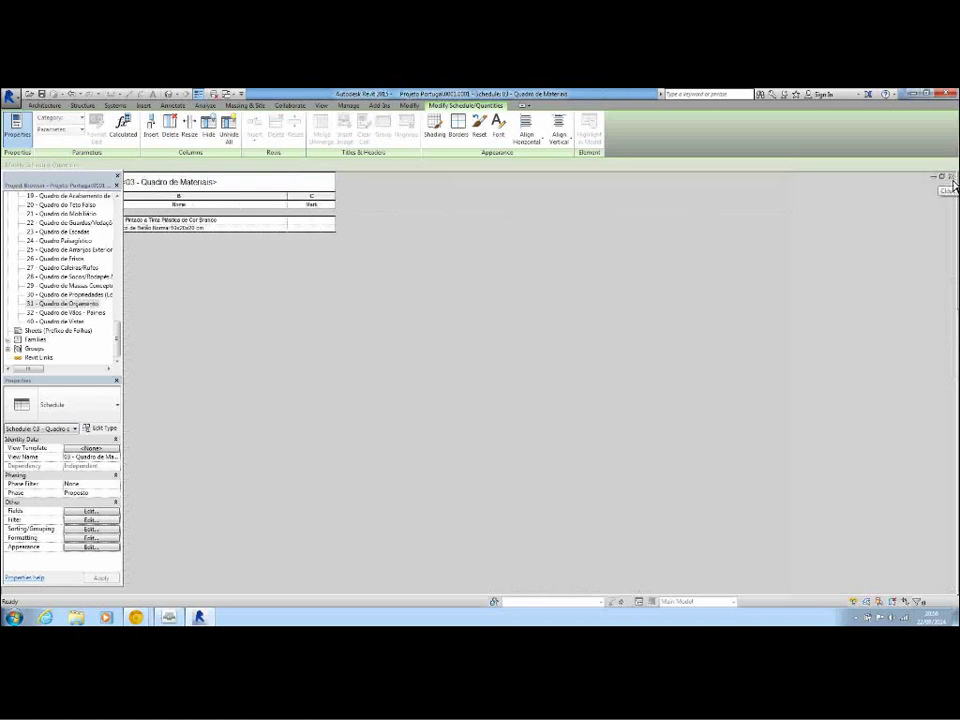
{"action": "left_click", "coordinate": [952, 178]}
{"action": "left_click", "coordinate": [952, 178]}
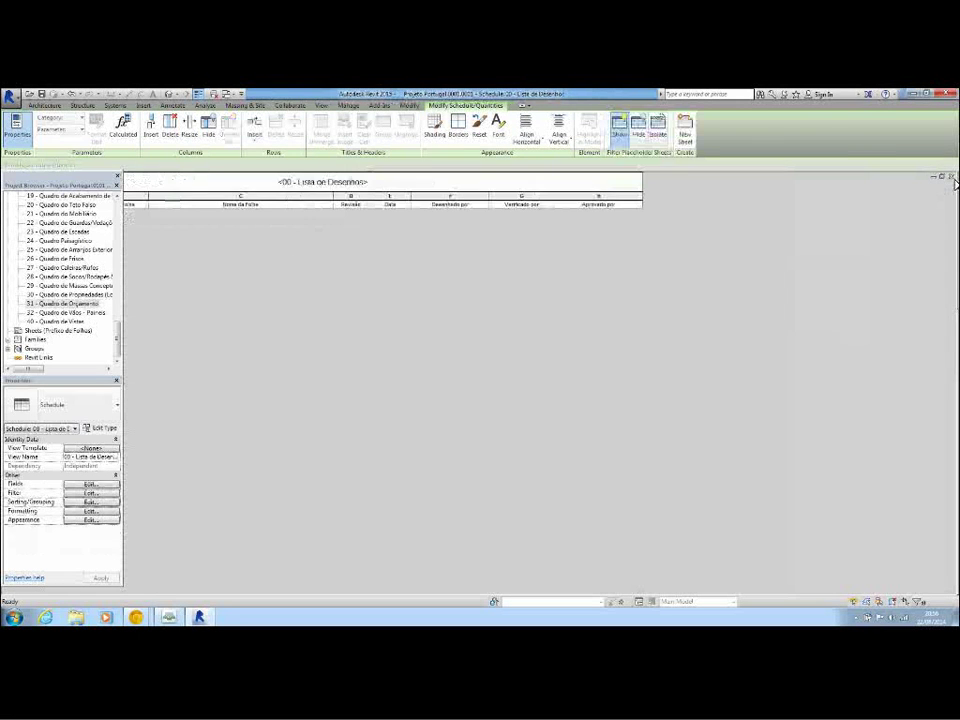
{"action": "left_click", "coordinate": [952, 178]}
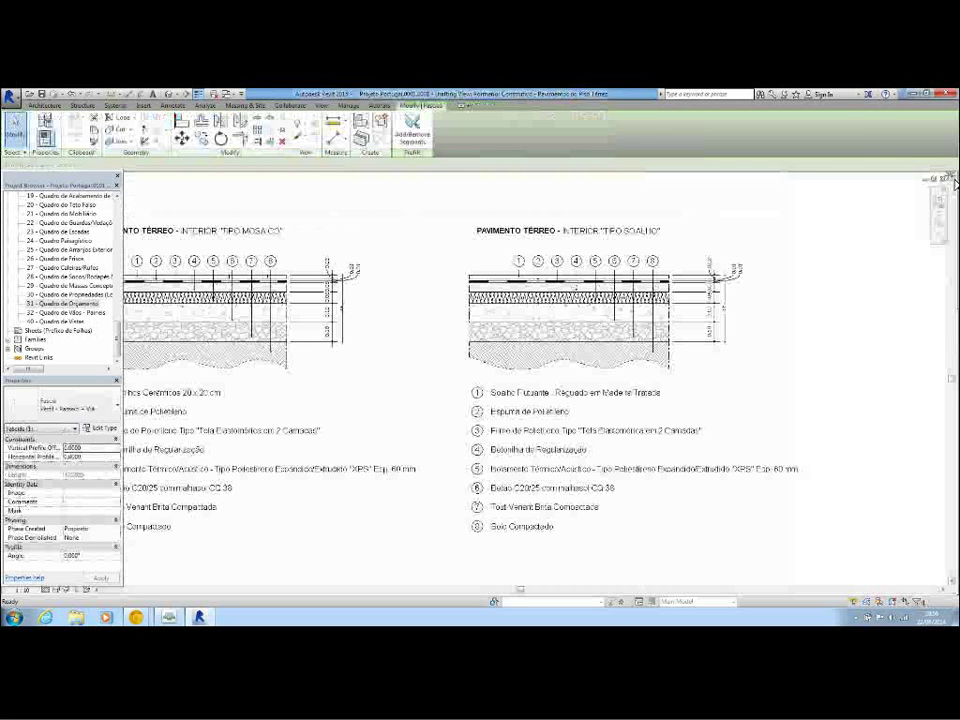
{"action": "left_click", "coordinate": [952, 180]}
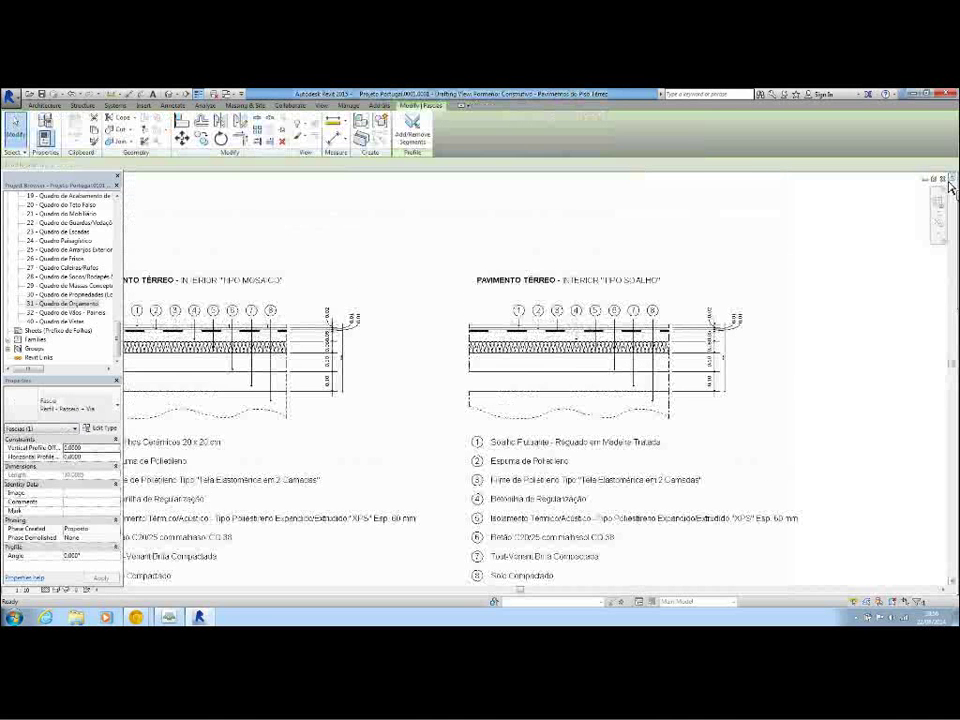
{"action": "left_click", "coordinate": [951, 181]}
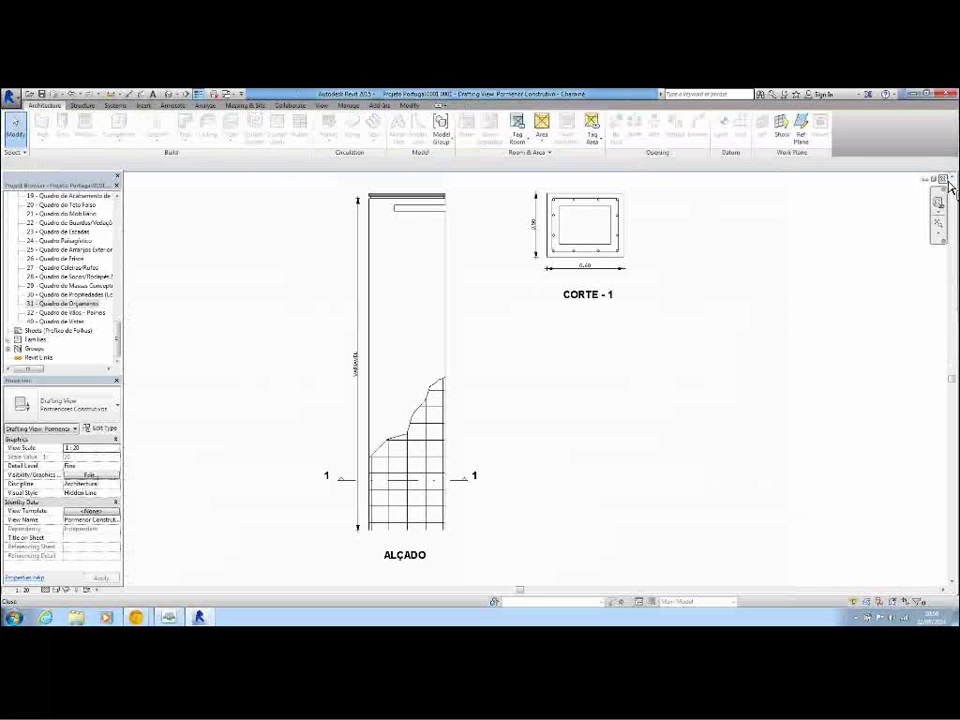
{"action": "left_click", "coordinate": [951, 183]}
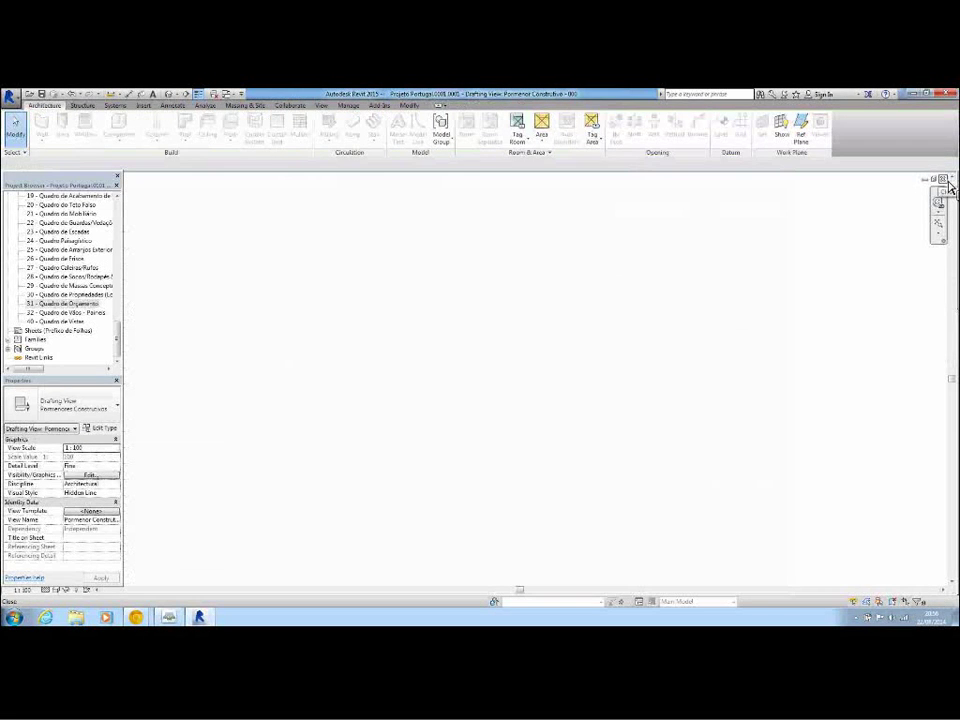
{"action": "left_click", "coordinate": [951, 182]}
Step: Close the Corte BB section and remaining elevations, answering the save prompt to close the project
{"action": "left_click", "coordinate": [951, 182]}
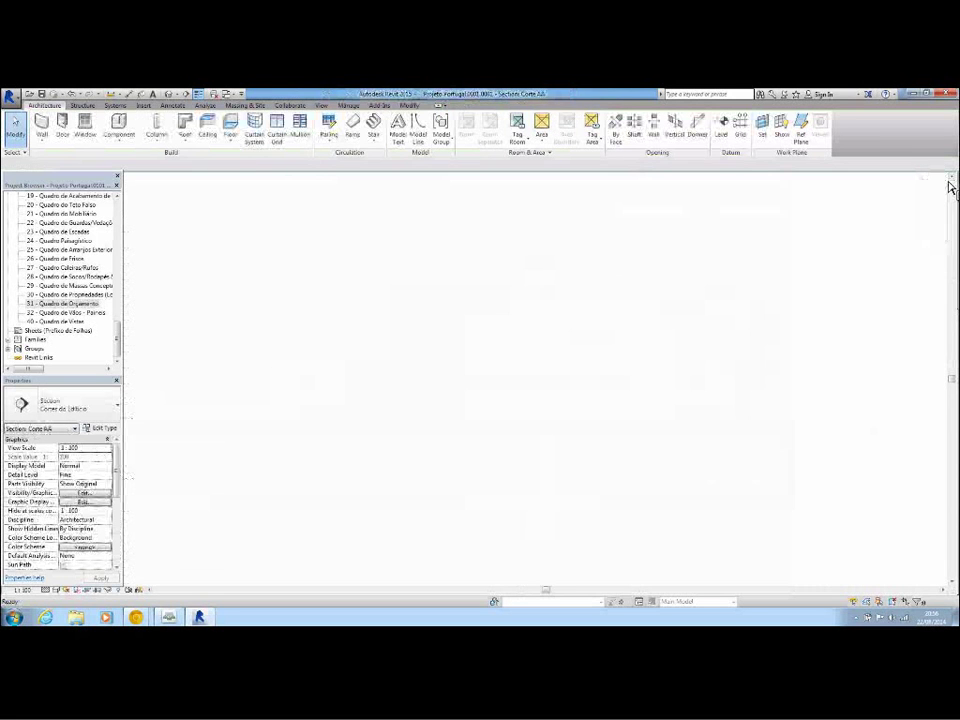
{"action": "left_click", "coordinate": [951, 182]}
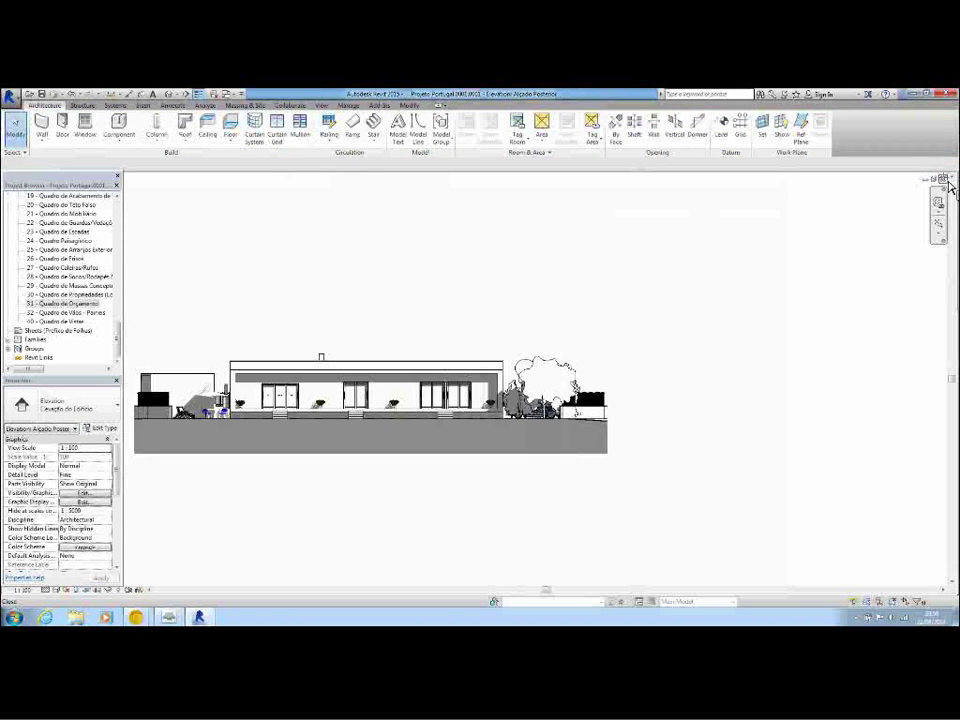
{"action": "left_click", "coordinate": [951, 182]}
{"action": "left_click", "coordinate": [951, 182]}
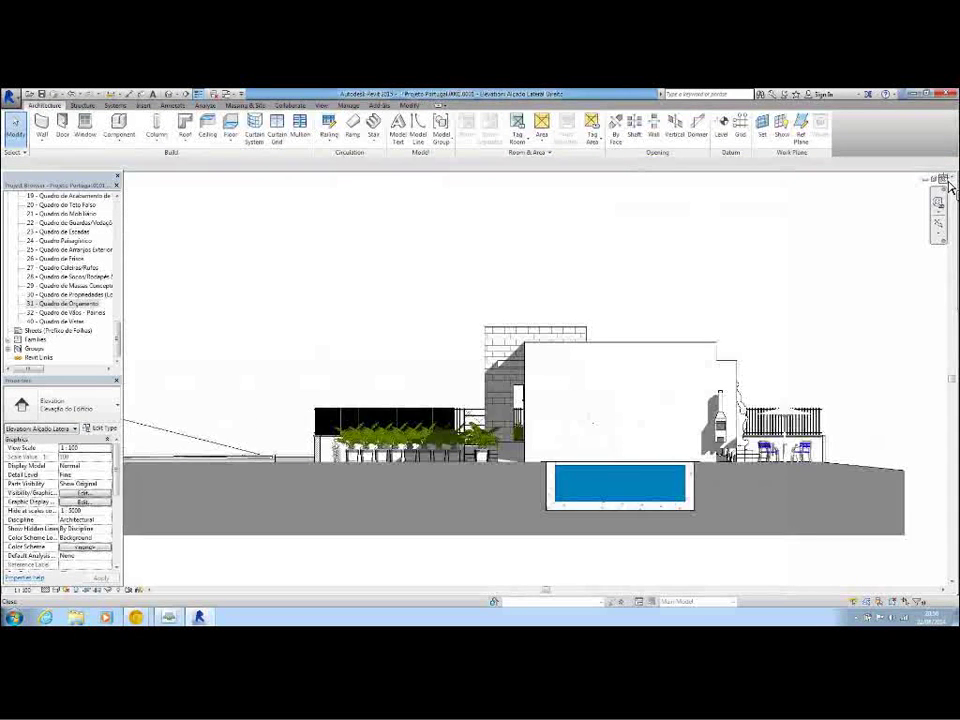
{"action": "left_click", "coordinate": [951, 182]}
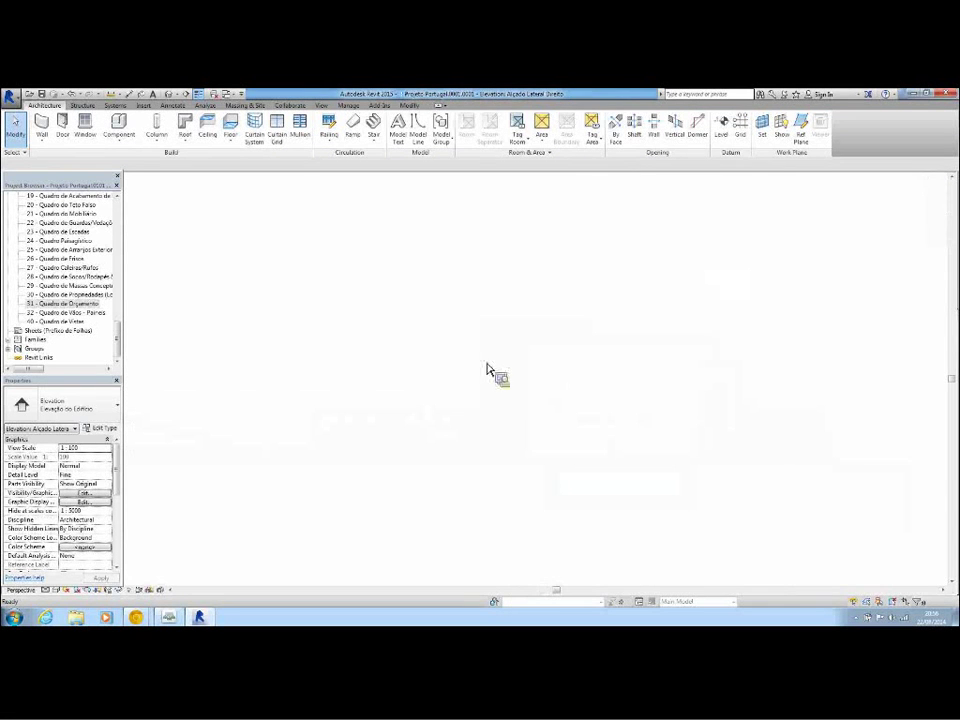
{"action": "left_click", "coordinate": [495, 360]}
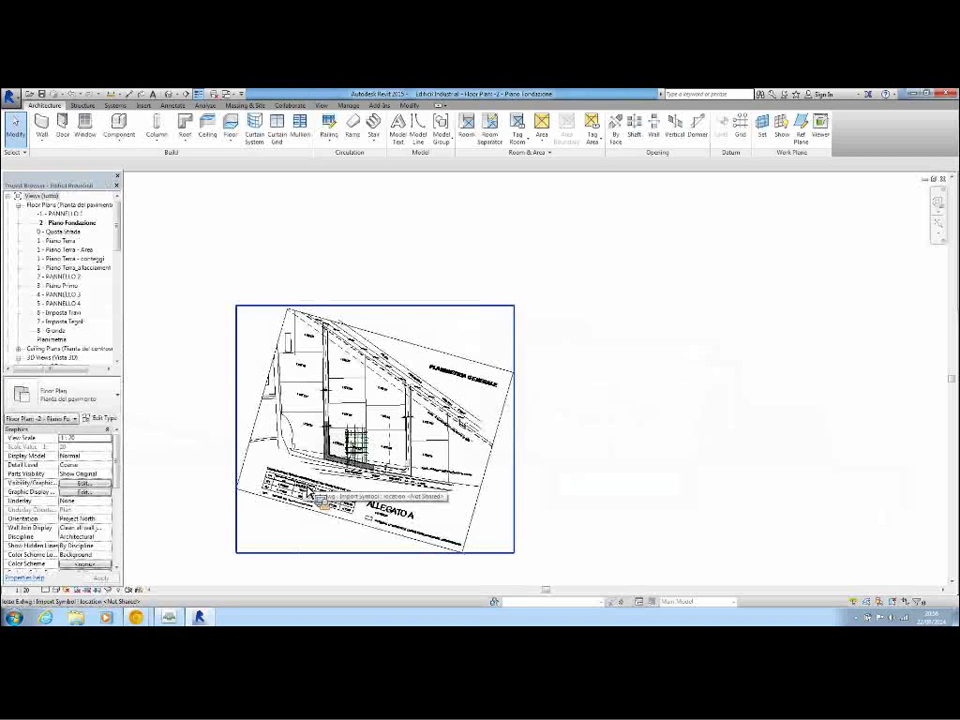
Step: Delete the imported site plan drawing, then view the 3D model from a corner, zoomed on the façade
{"action": "left_click", "coordinate": [428, 482]}
{"action": "key", "text": "Delete"}
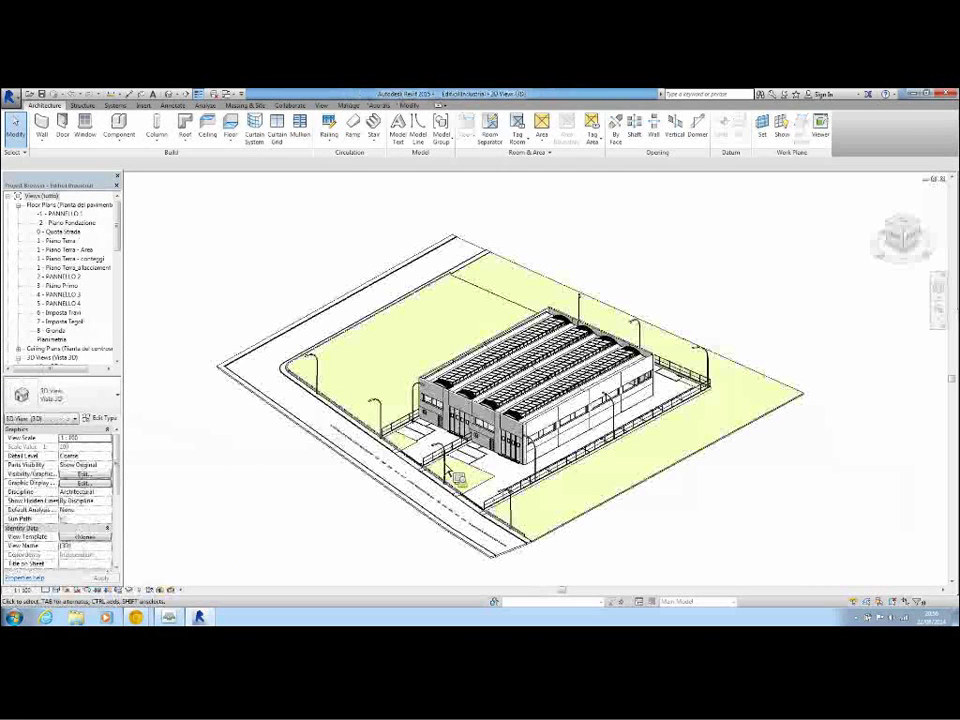
{"action": "left_click", "coordinate": [918, 243]}
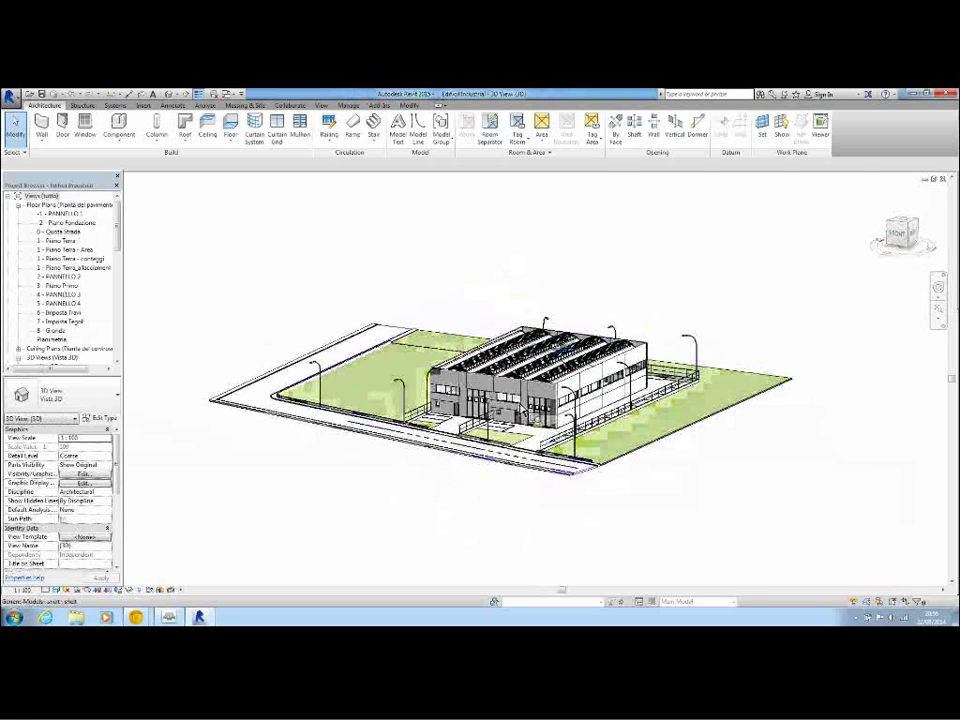
{"action": "scroll", "coordinate": [531, 415], "scroll_direction": "up", "scroll_amount": 5}
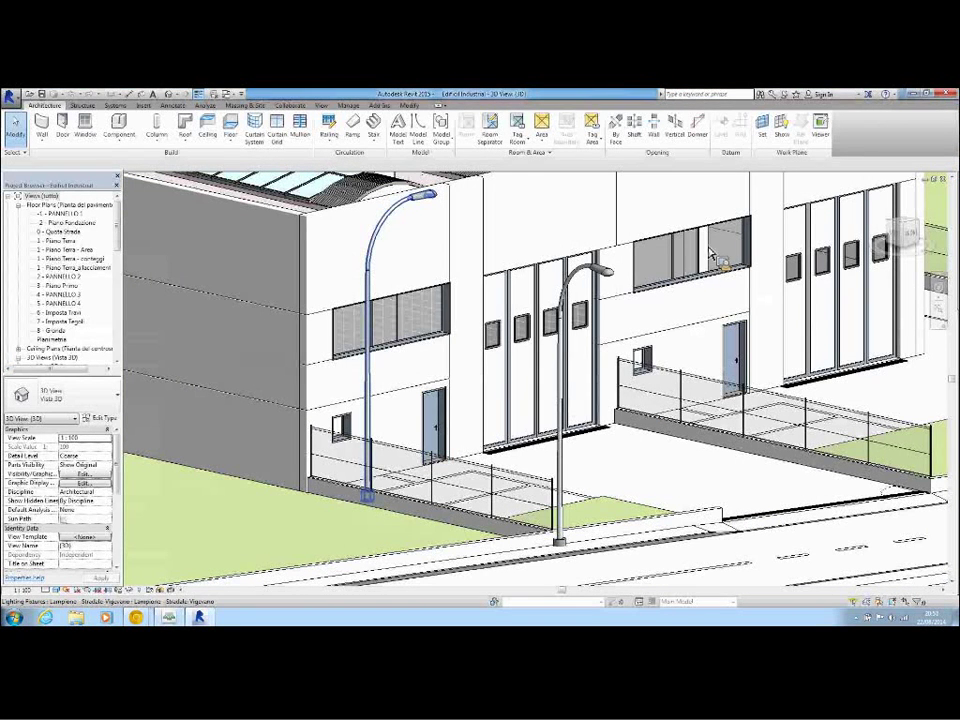
{"action": "left_click", "coordinate": [438, 207]}
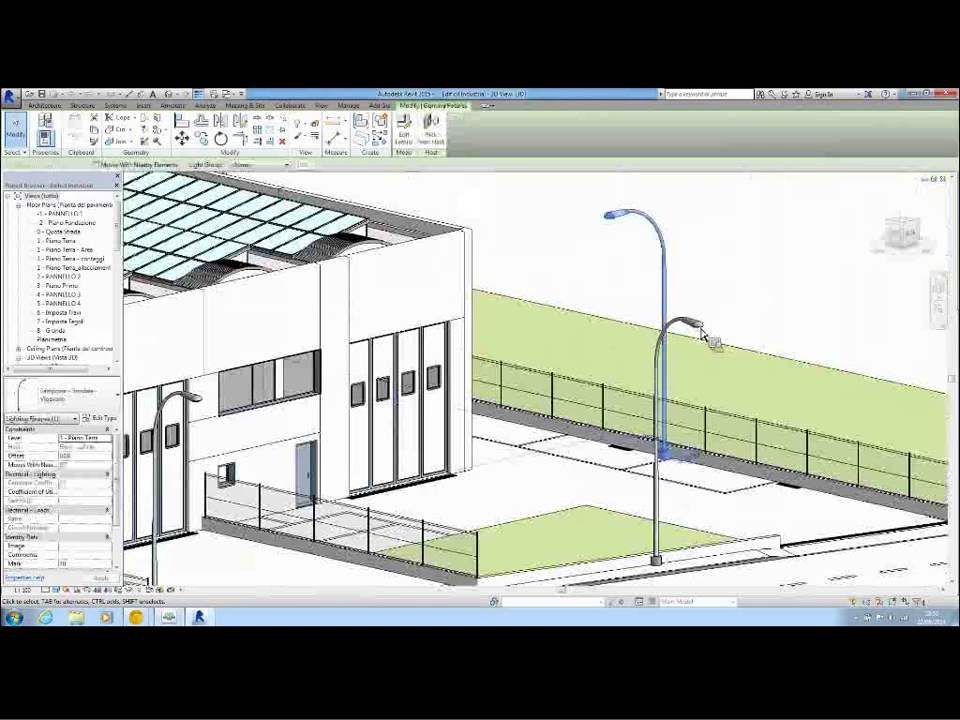
{"action": "left_click", "coordinate": [700, 335]}
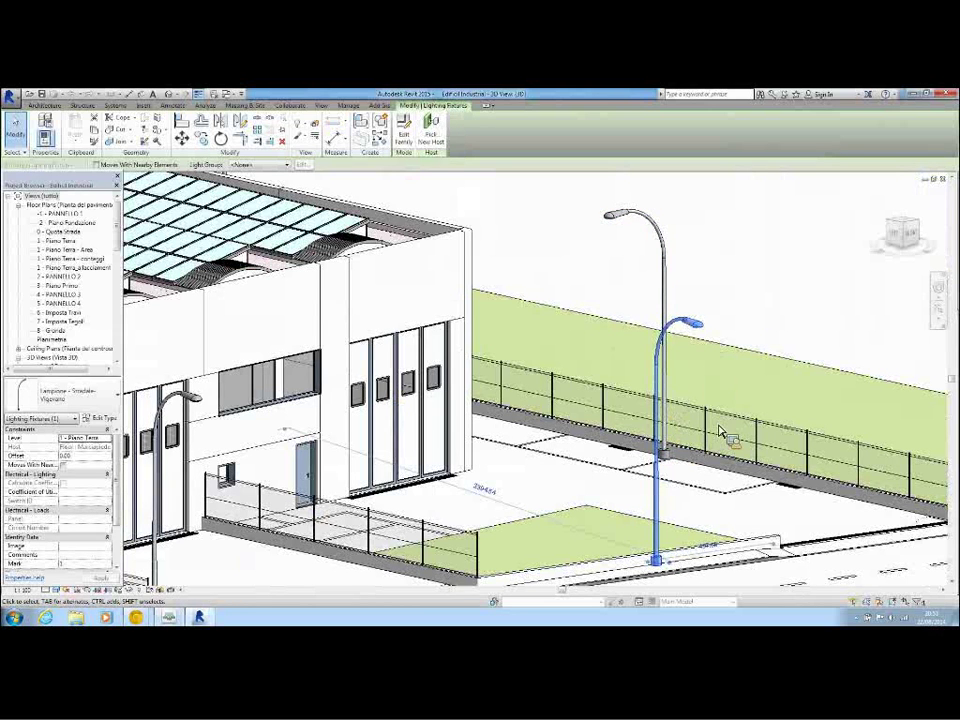
{"action": "left_click", "coordinate": [98, 418]}
{"action": "scroll", "coordinate": [668, 420], "scroll_direction": "down", "scroll_amount": 5}
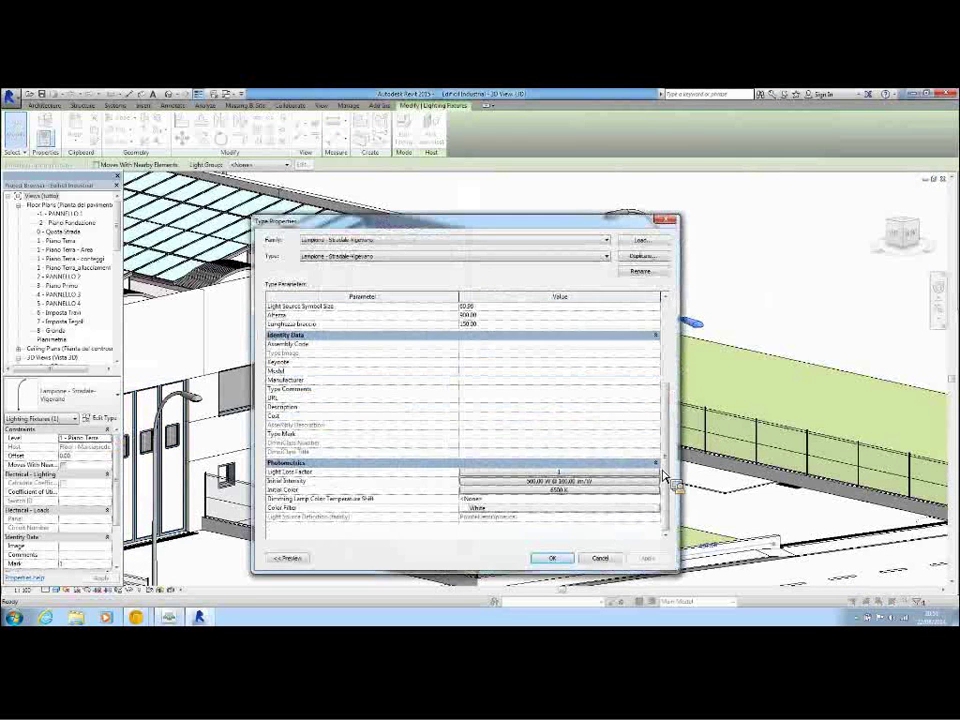
{"action": "left_click", "coordinate": [667, 219]}
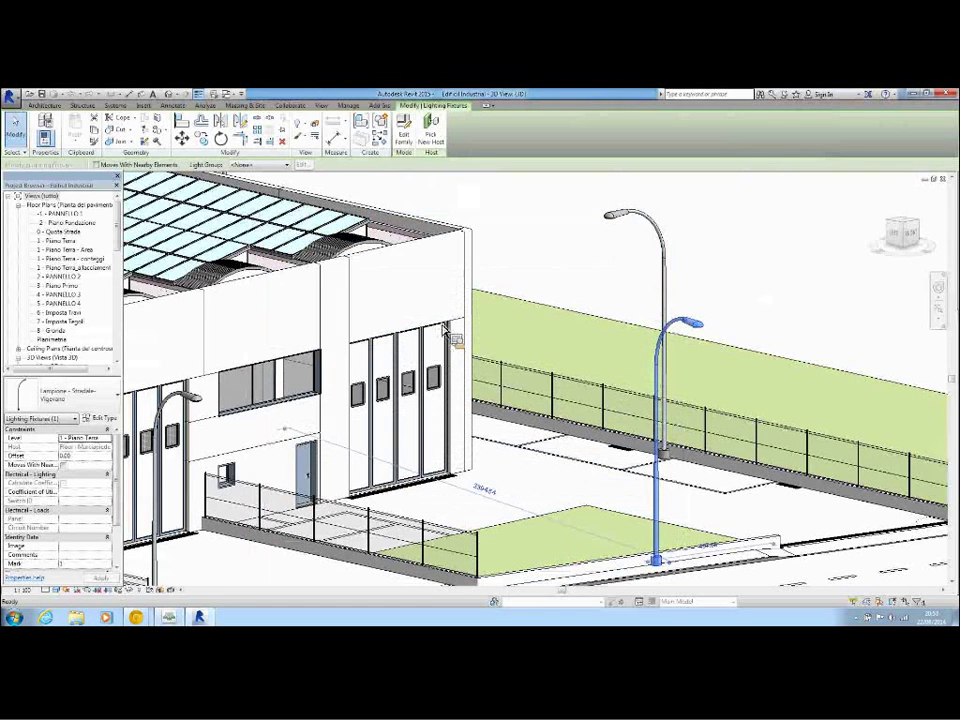
{"action": "left_click", "coordinate": [62, 213]}
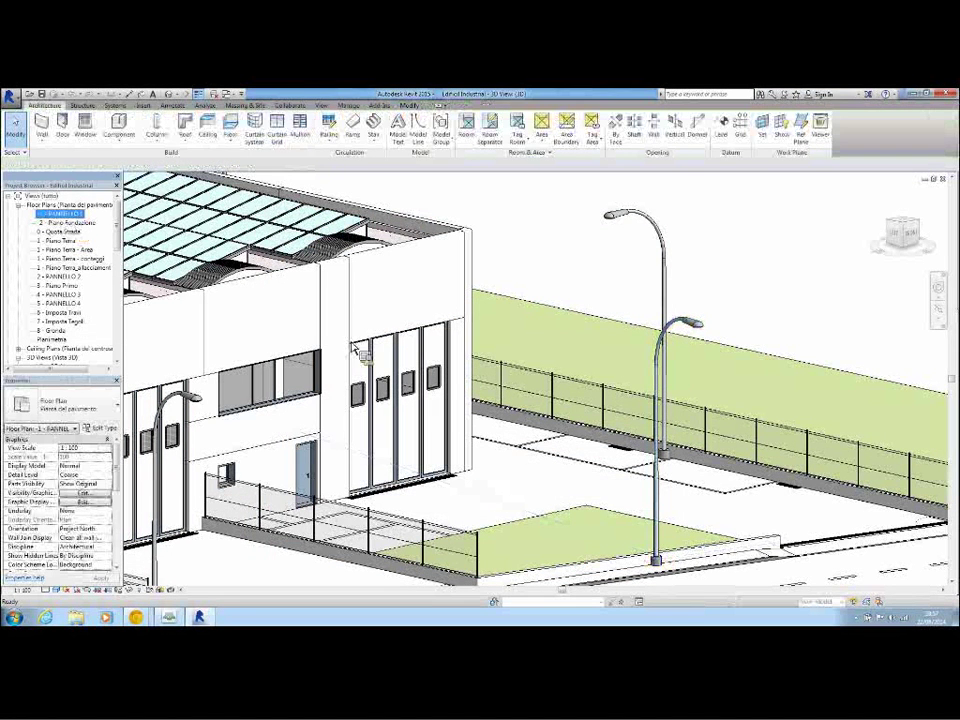
Step: Open floor plans -2 - Piano Fondazione through 1 - Piano Terra_allacciamenti in turn
{"action": "double_click", "coordinate": [66, 222]}
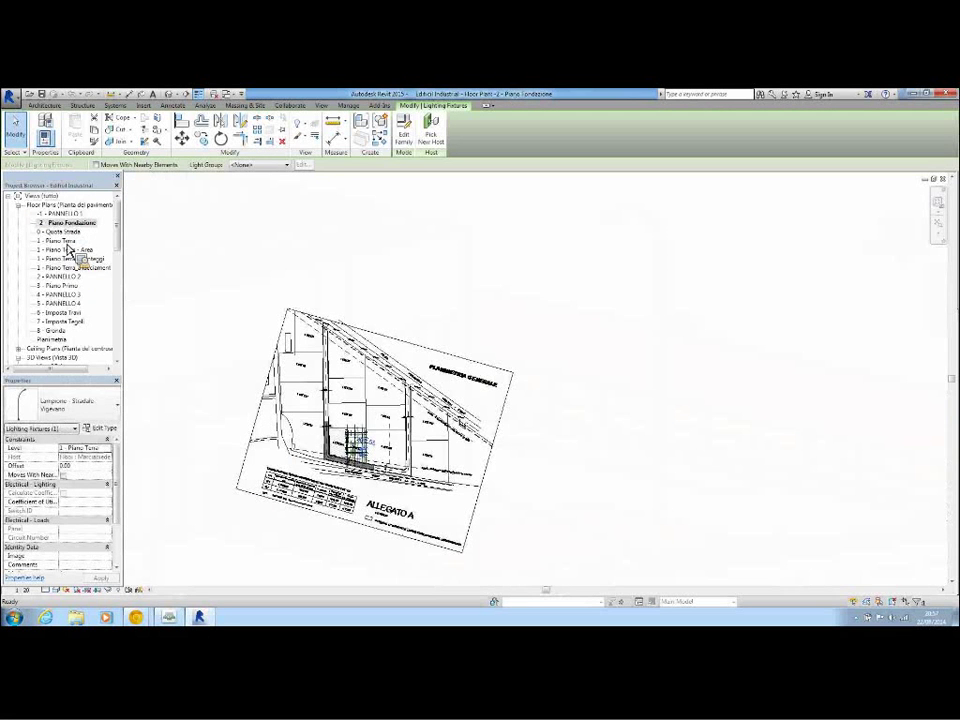
{"action": "double_click", "coordinate": [64, 233]}
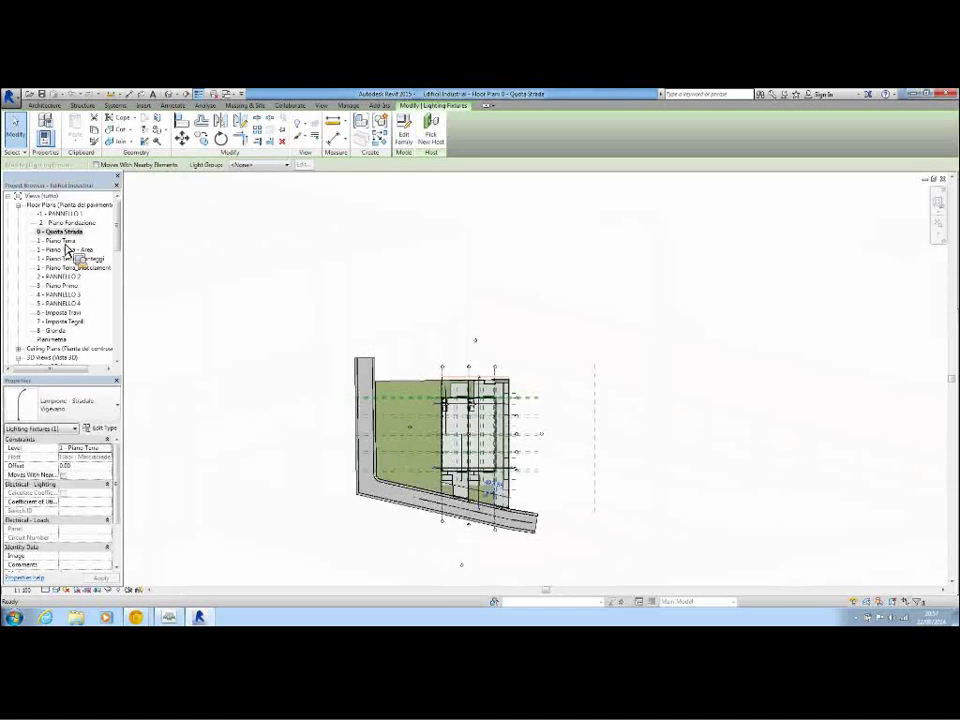
{"action": "double_click", "coordinate": [64, 241]}
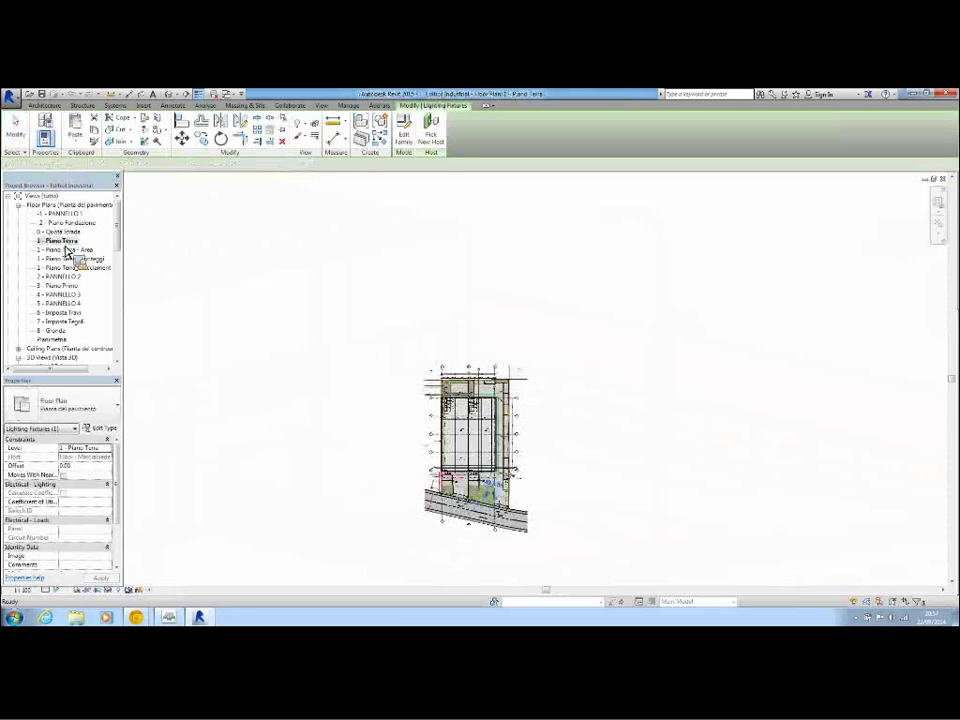
{"action": "scroll", "coordinate": [540, 501], "scroll_direction": "up", "scroll_amount": 4}
{"action": "scroll", "coordinate": [523, 501], "scroll_direction": "up", "scroll_amount": 1}
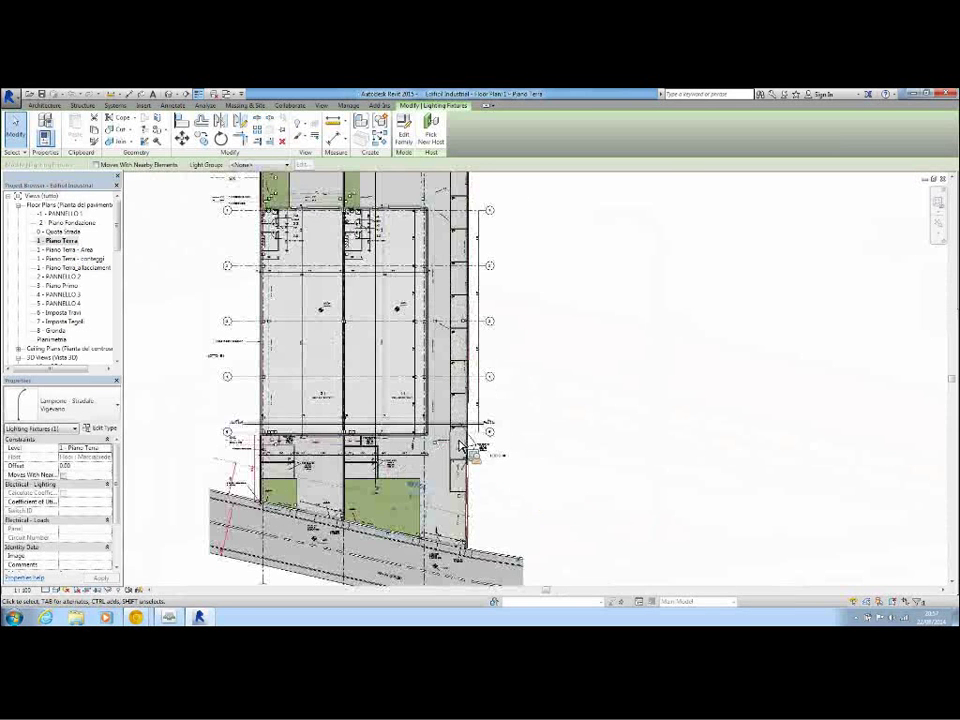
{"action": "scroll", "coordinate": [275, 318], "scroll_direction": "up", "scroll_amount": 2}
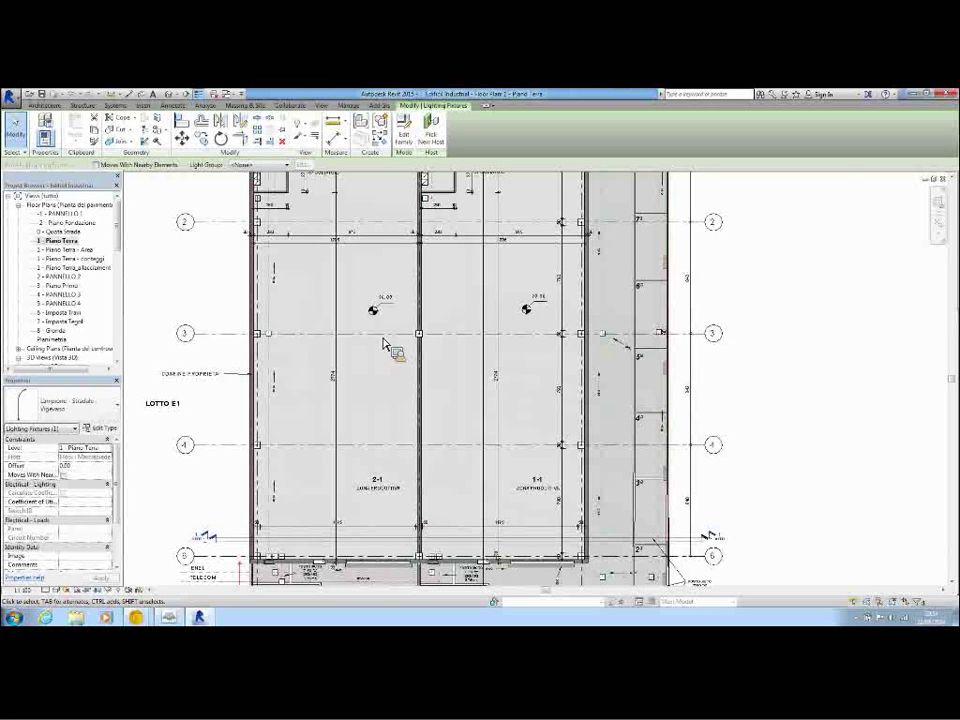
{"action": "double_click", "coordinate": [75, 250]}
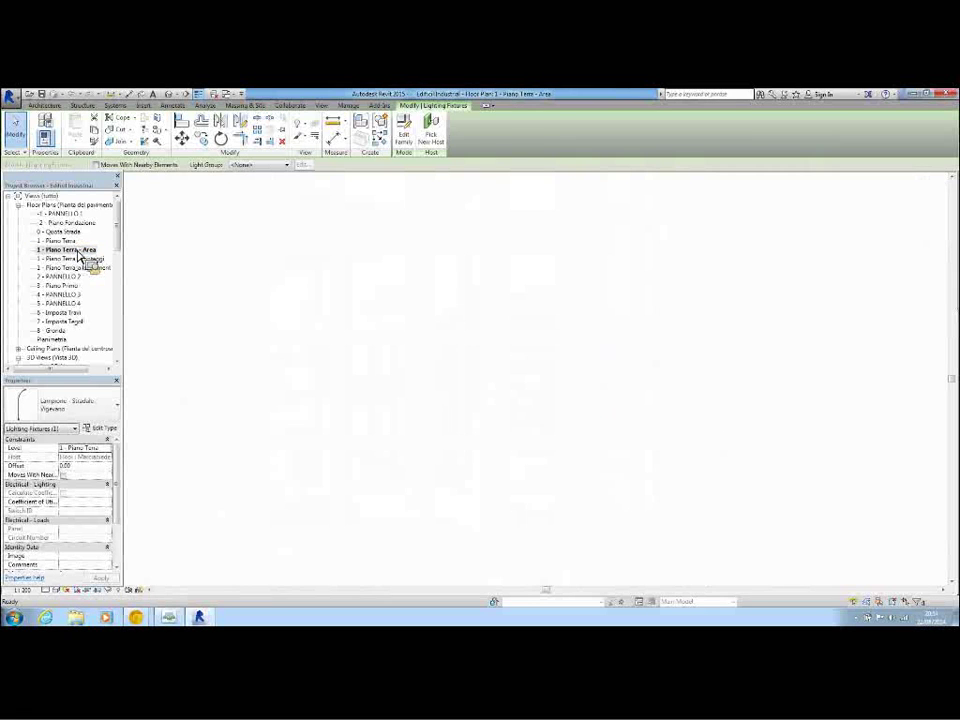
{"action": "double_click", "coordinate": [72, 258]}
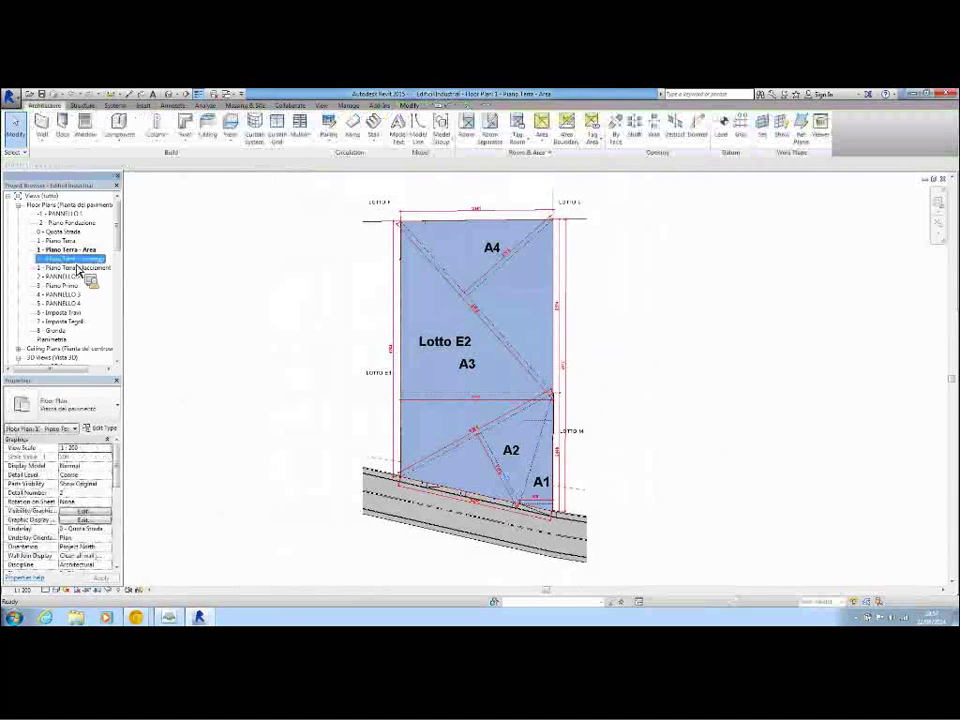
{"action": "double_click", "coordinate": [75, 268]}
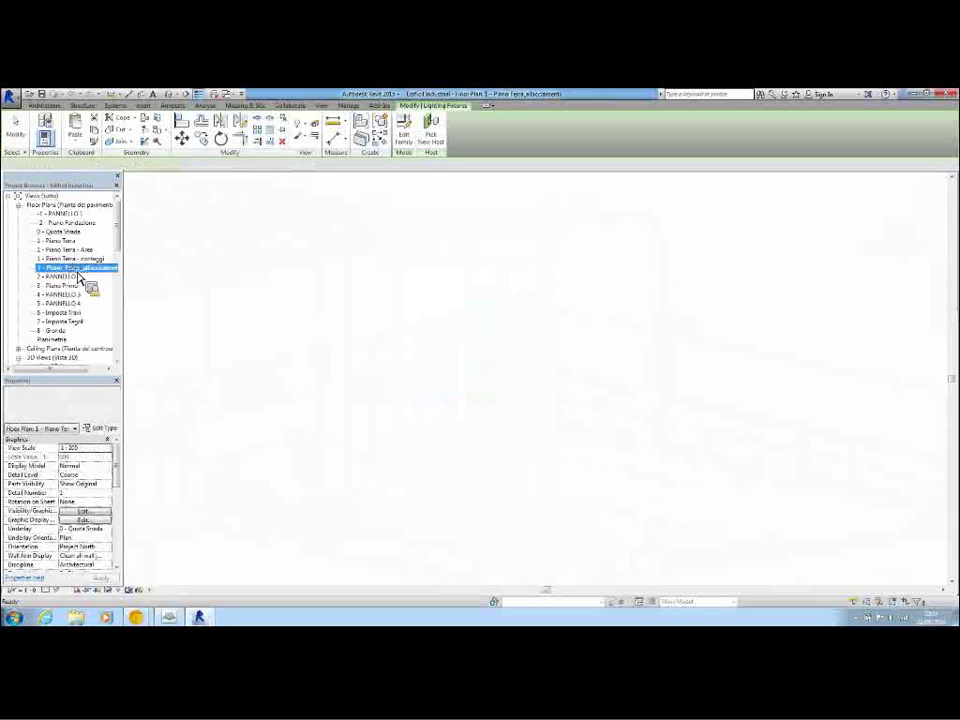
Step: Open floor plans 2 - PANNELLO 2 through 7 - Imposta Tegoli in turn
{"action": "double_click", "coordinate": [68, 277]}
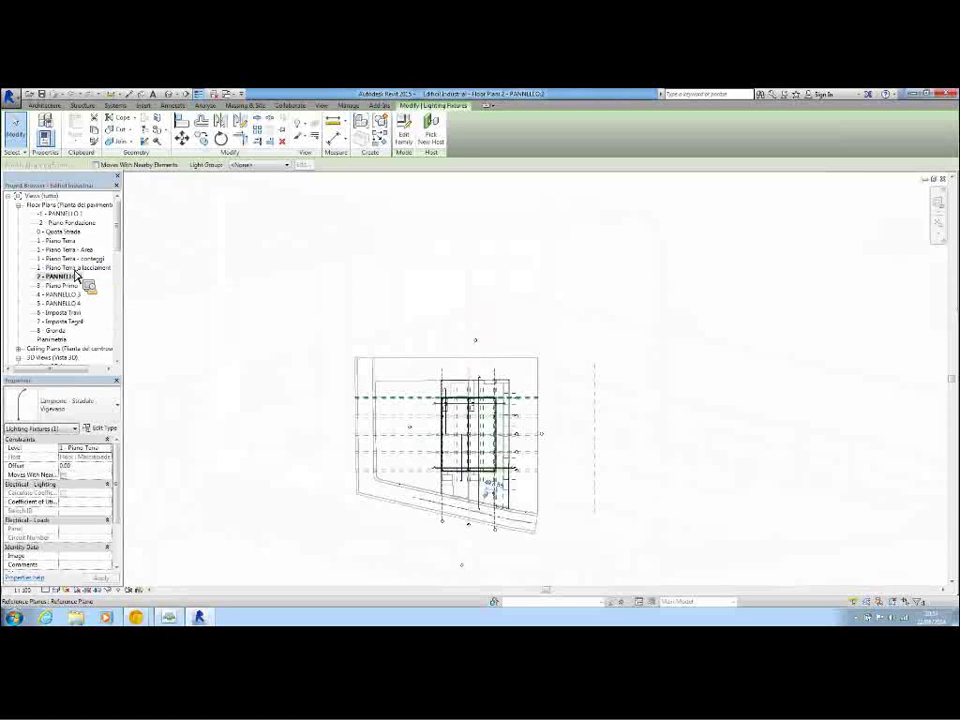
{"action": "double_click", "coordinate": [63, 286]}
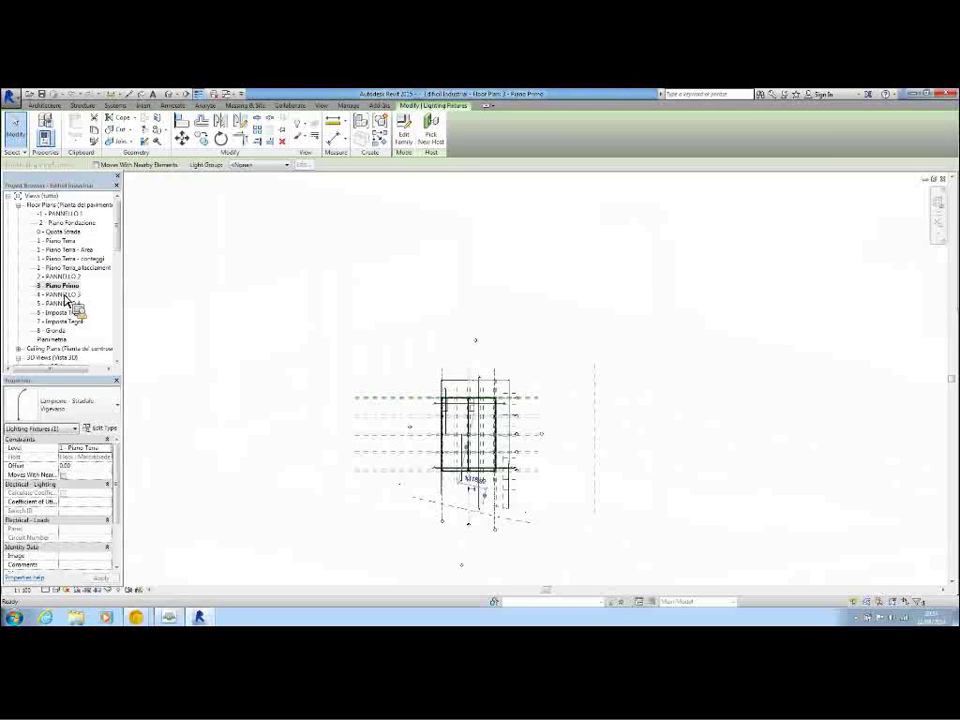
{"action": "double_click", "coordinate": [62, 295]}
{"action": "double_click", "coordinate": [64, 303]}
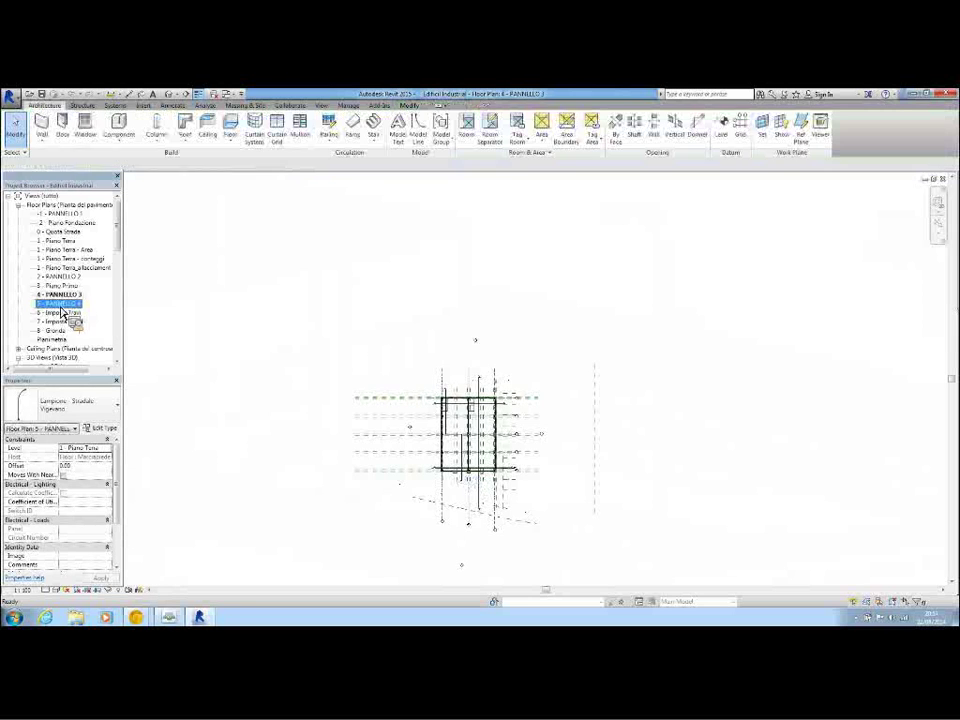
{"action": "double_click", "coordinate": [66, 313]}
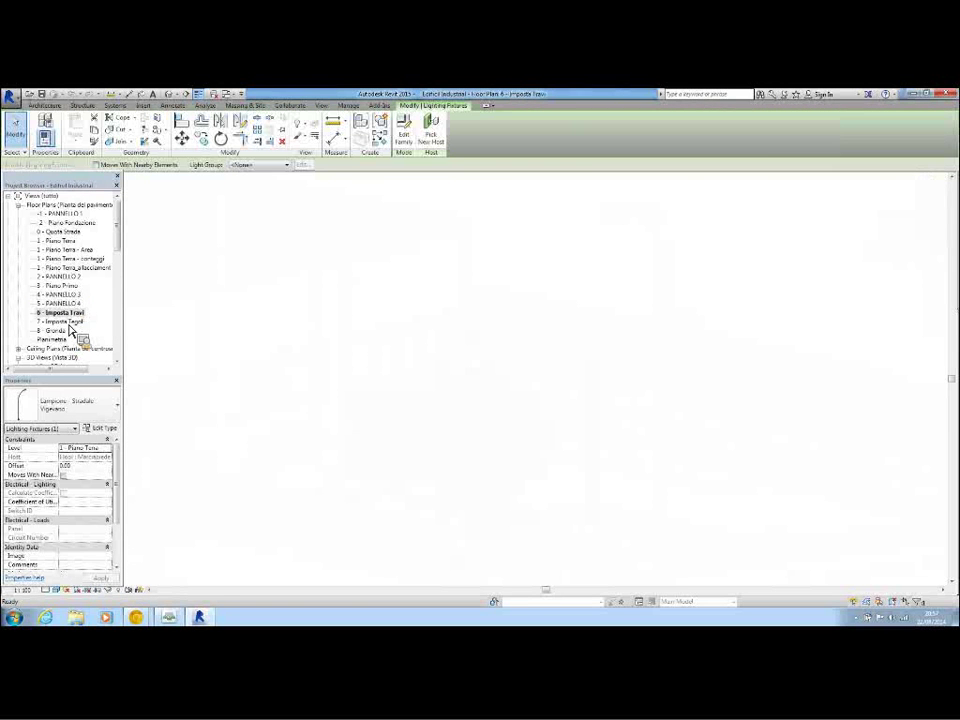
{"action": "double_click", "coordinate": [72, 322]}
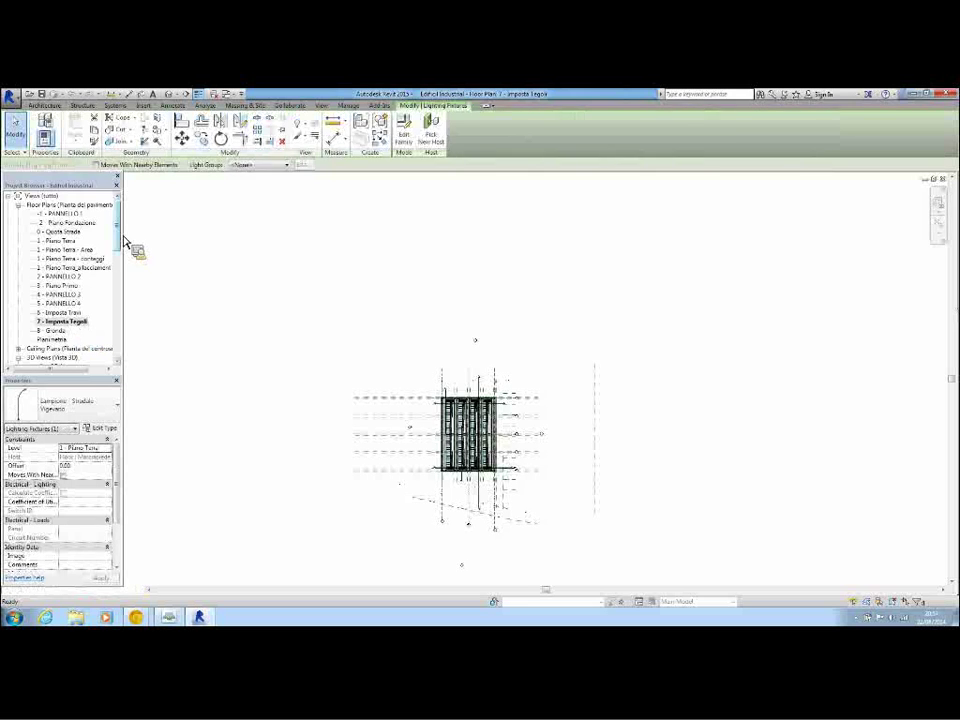
{"action": "scroll", "coordinate": [115, 250], "scroll_direction": "down", "scroll_amount": 2}
Step: Open the 8 - Gronda plan, the Planimetria site plan and the Vista 3D 1 perspective
{"action": "double_click", "coordinate": [60, 275]}
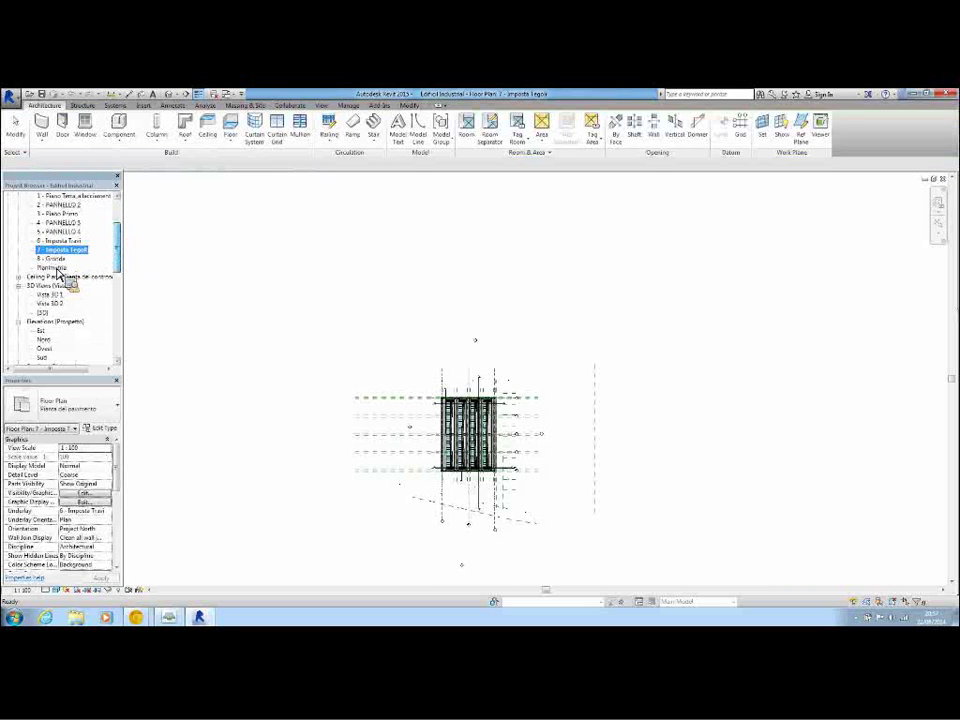
{"action": "left_click", "coordinate": [57, 271]}
{"action": "double_click", "coordinate": [55, 269]}
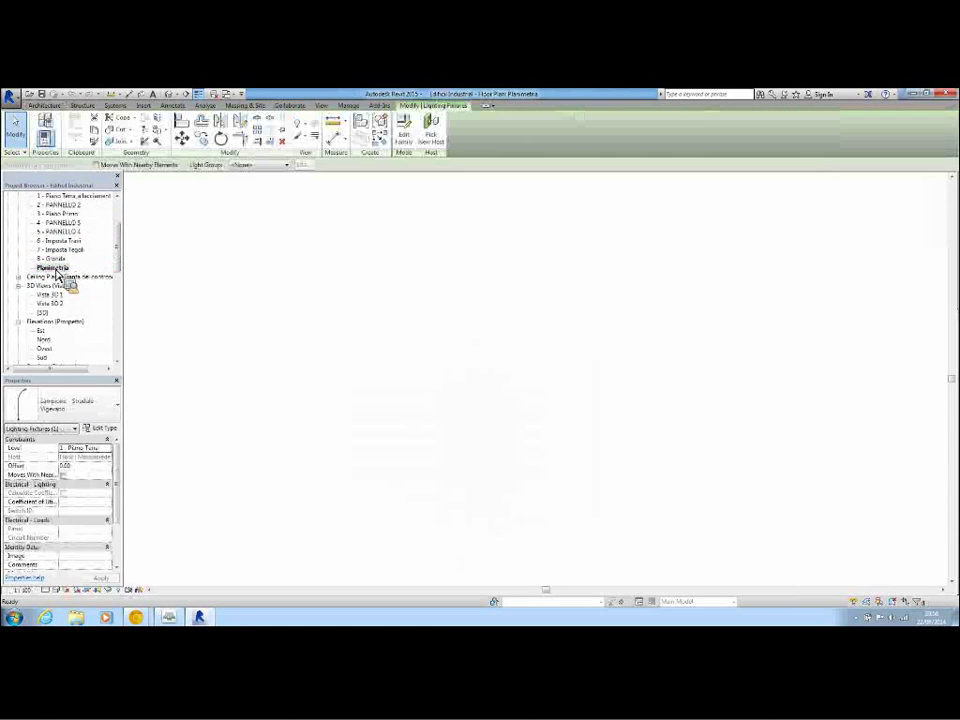
{"action": "double_click", "coordinate": [58, 295]}
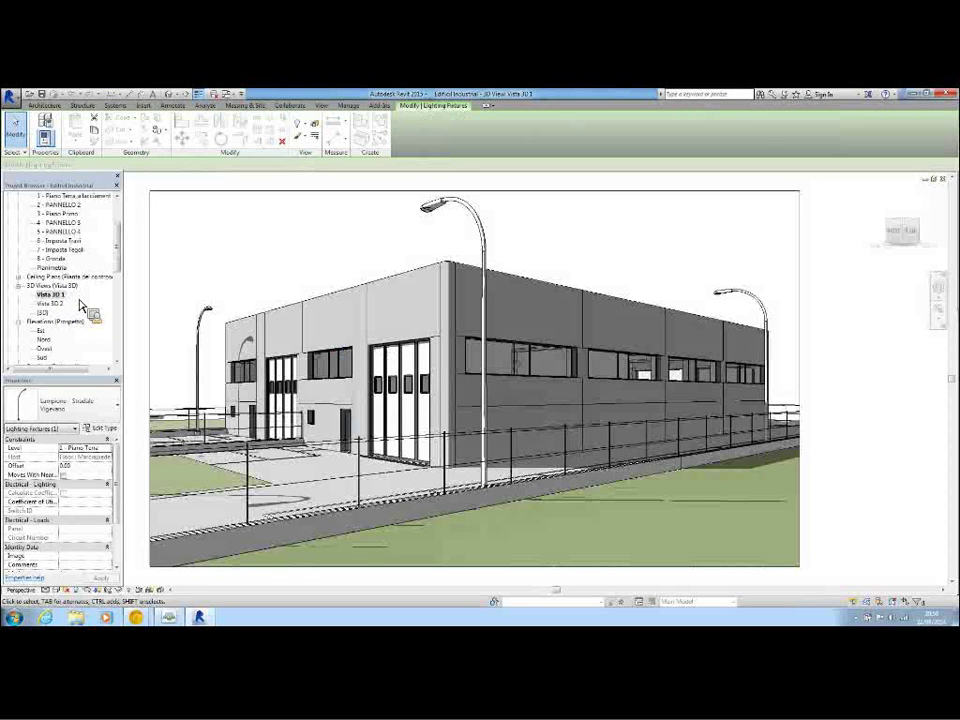
Step: Open Vista 3D 2 and select the crossbeam, roof panels and both columns to inspect them
{"action": "double_click", "coordinate": [55, 303]}
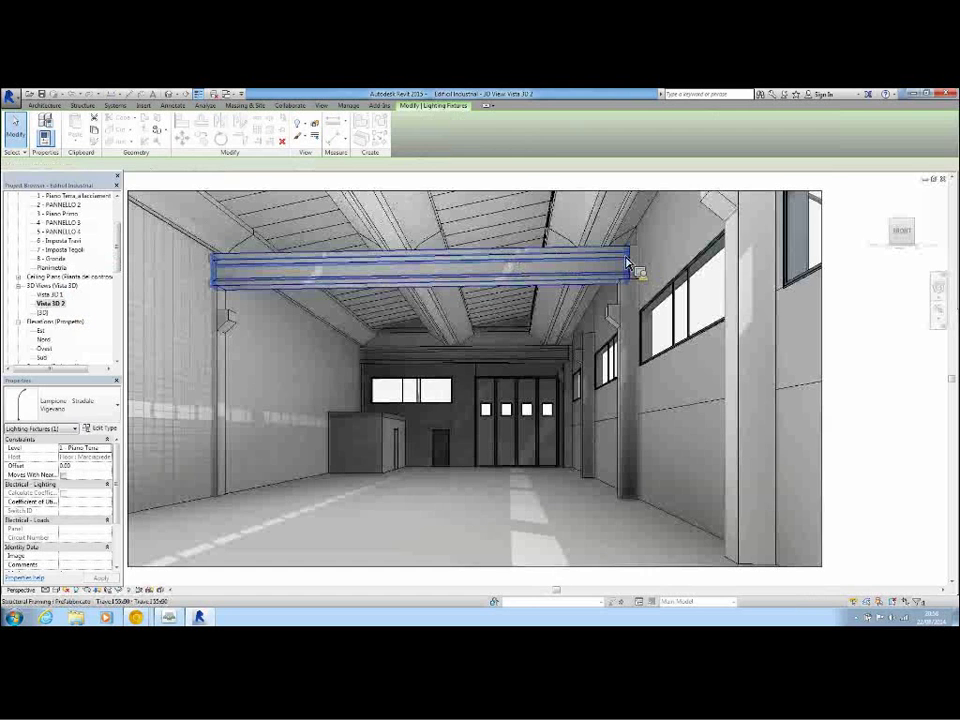
{"action": "left_click", "coordinate": [628, 265]}
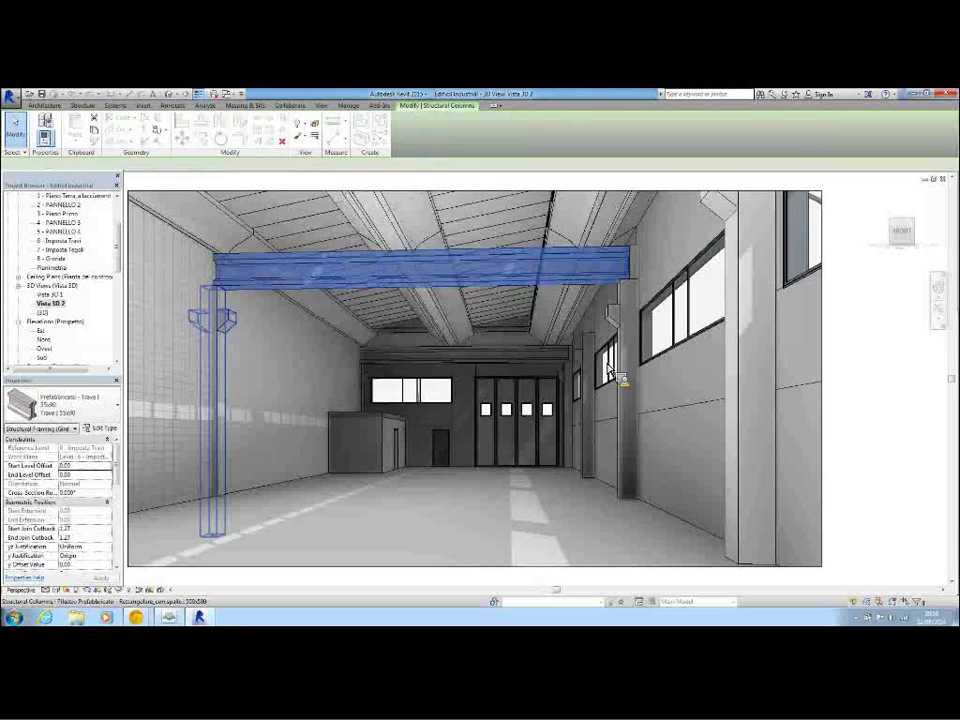
{"action": "key", "text": "Escape"}
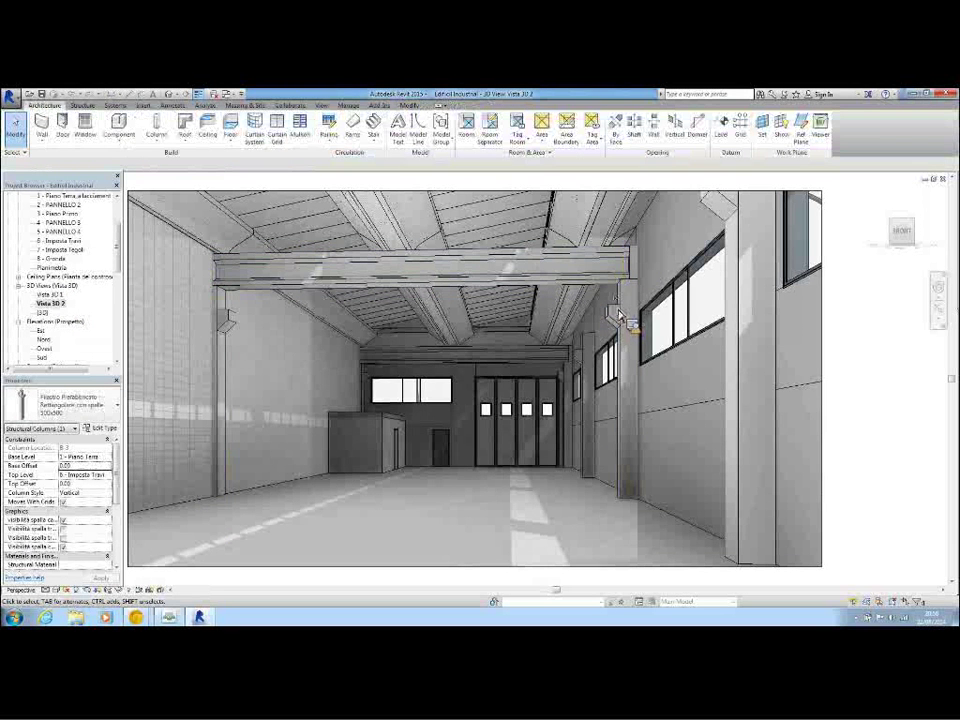
{"action": "left_click", "coordinate": [545, 245]}
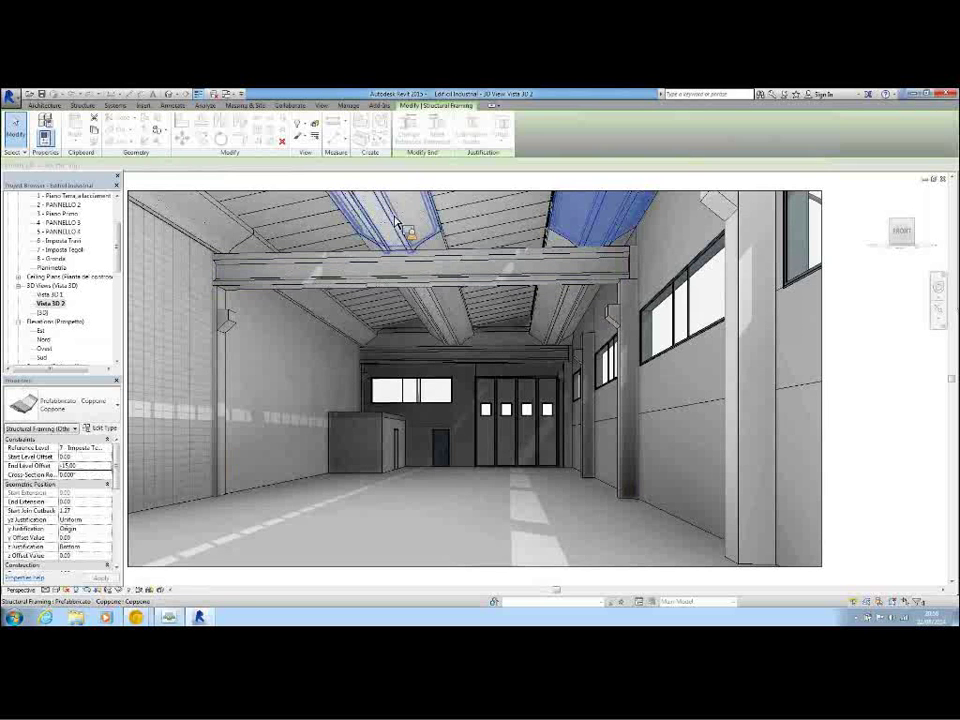
{"action": "left_click", "coordinate": [735, 232]}
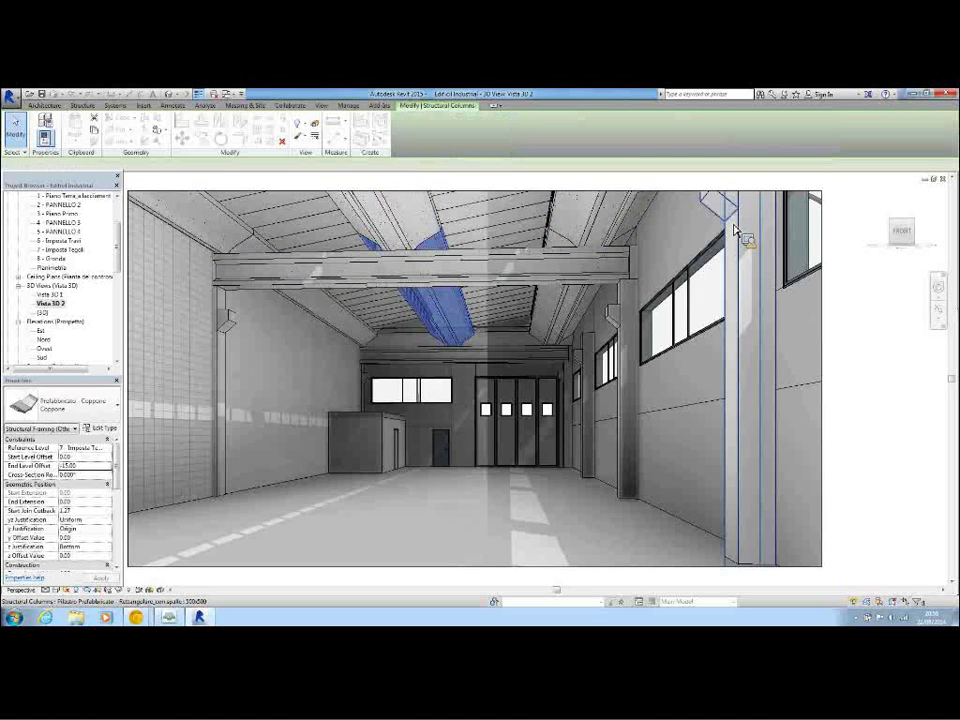
{"action": "left_click", "coordinate": [231, 320]}
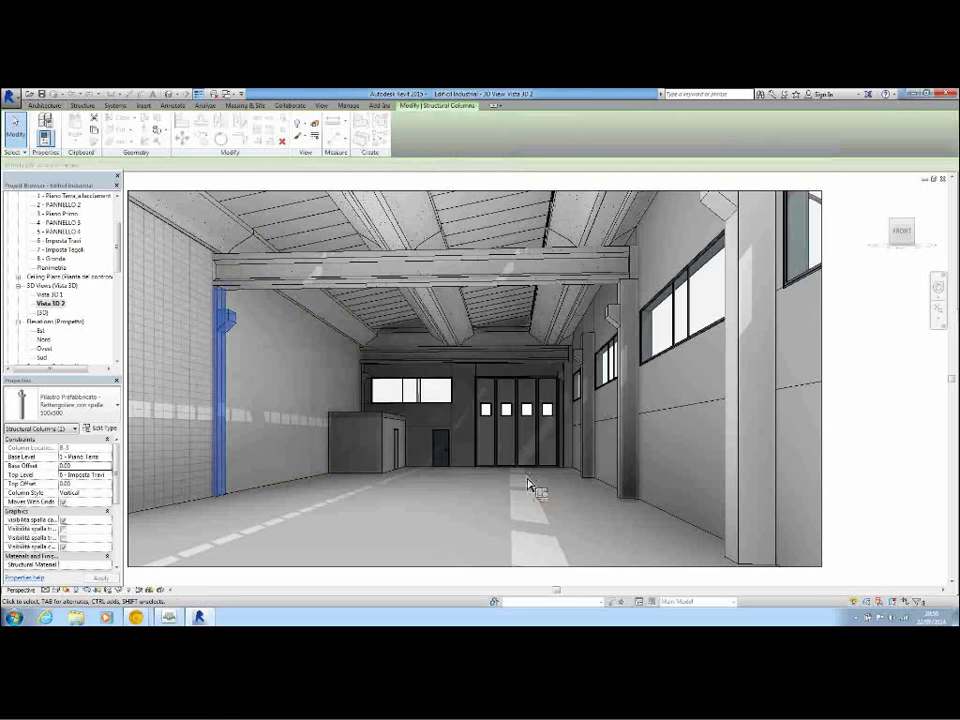
{"action": "left_click", "coordinate": [44, 331]}
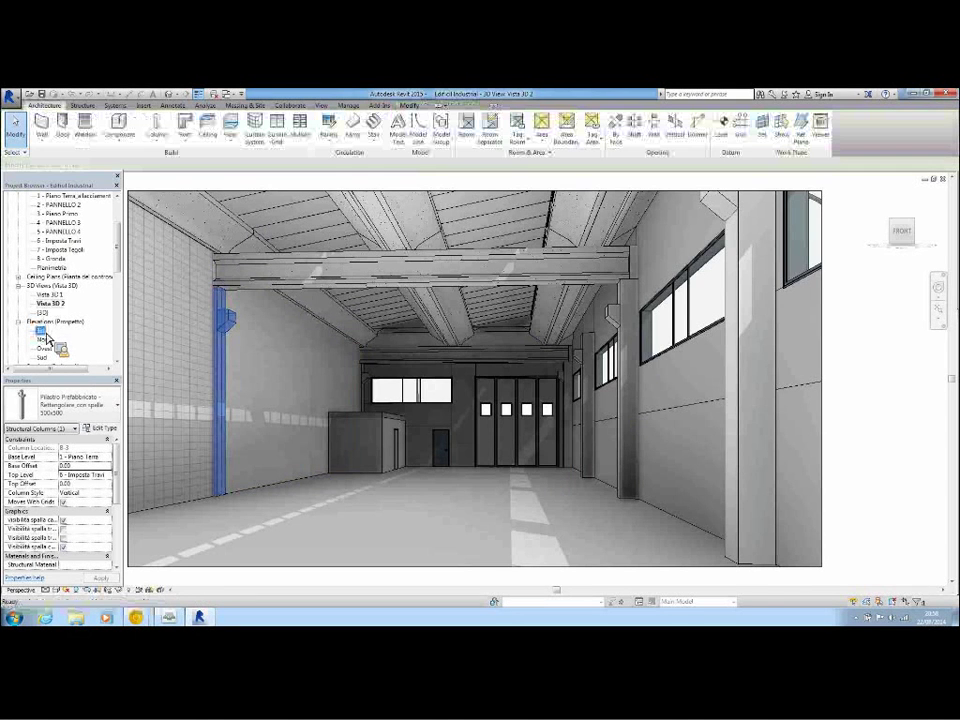
Step: Open the Est, Nord and Ovest elevations in turn, then the first section view
{"action": "double_click", "coordinate": [42, 331]}
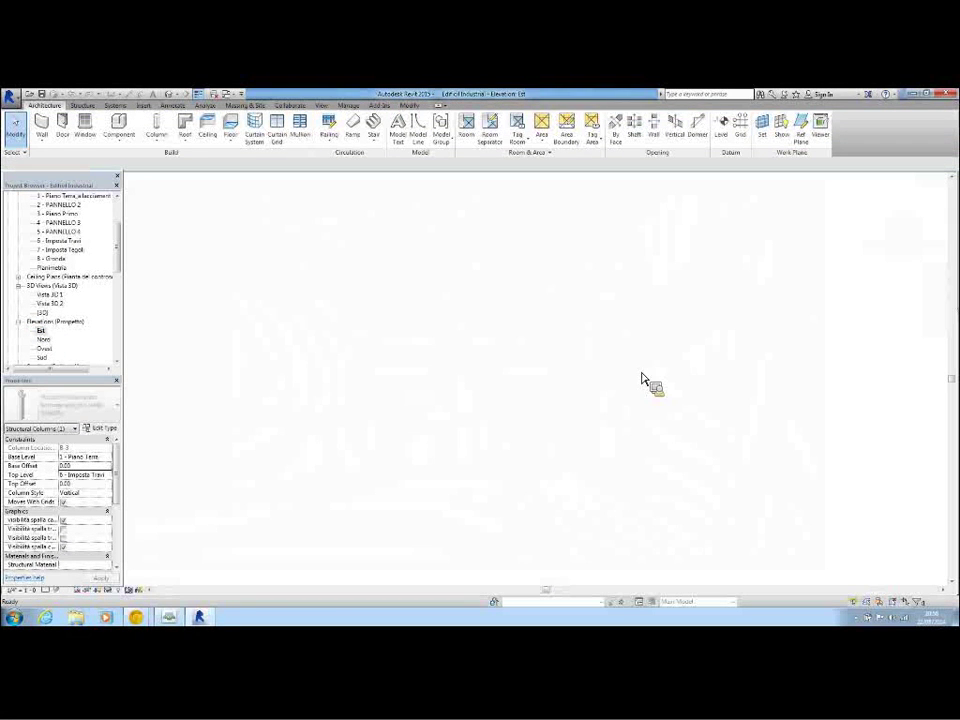
{"action": "left_click", "coordinate": [45, 340]}
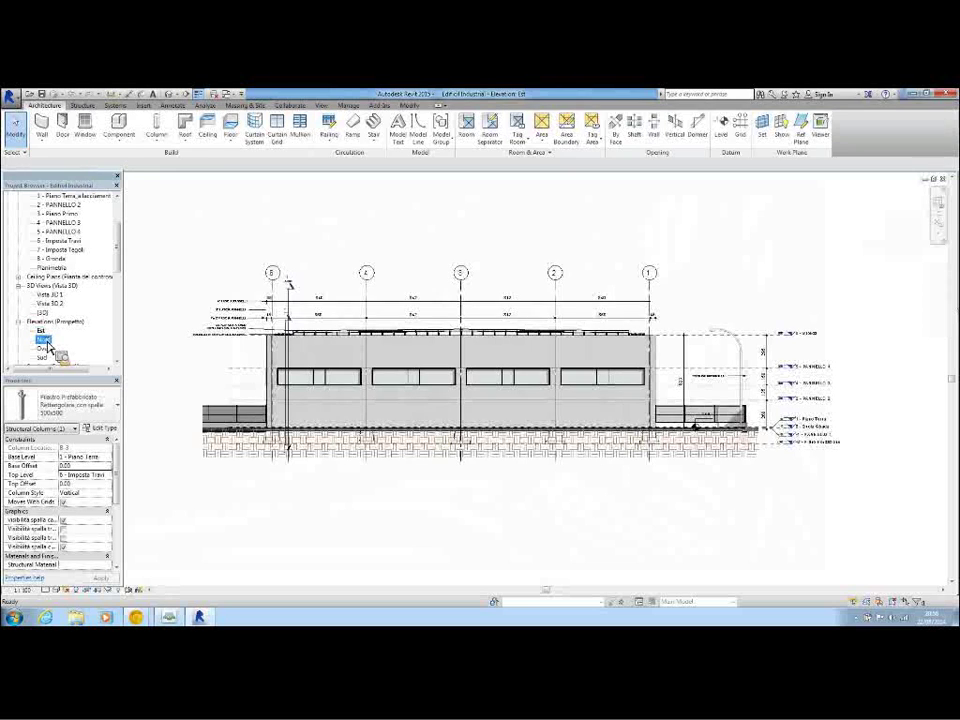
{"action": "double_click", "coordinate": [45, 340]}
{"action": "left_click", "coordinate": [46, 349]}
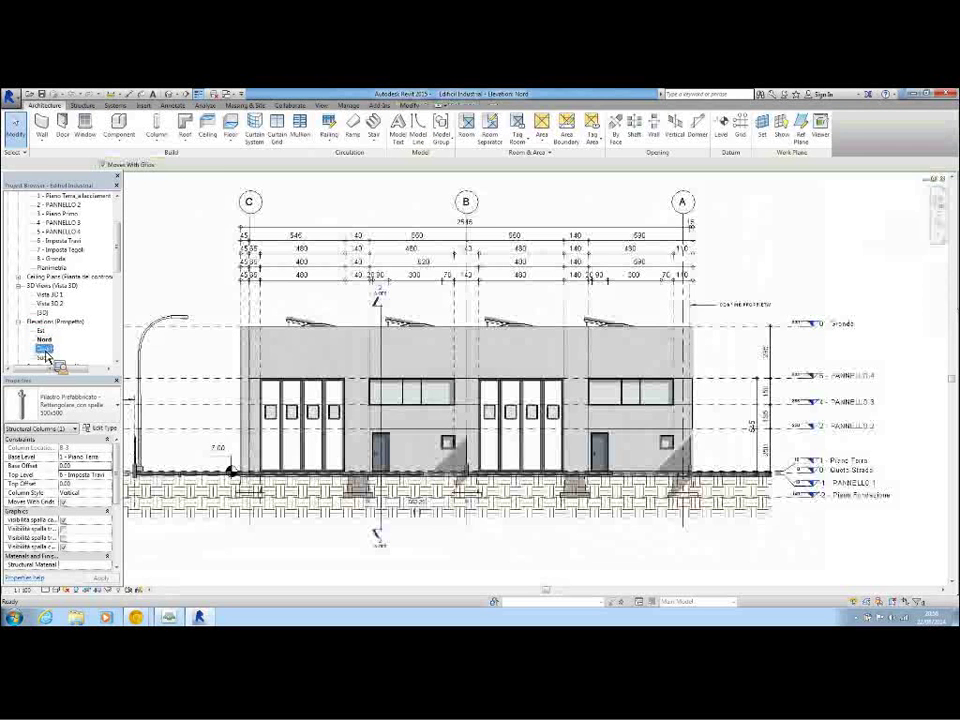
{"action": "double_click", "coordinate": [46, 349]}
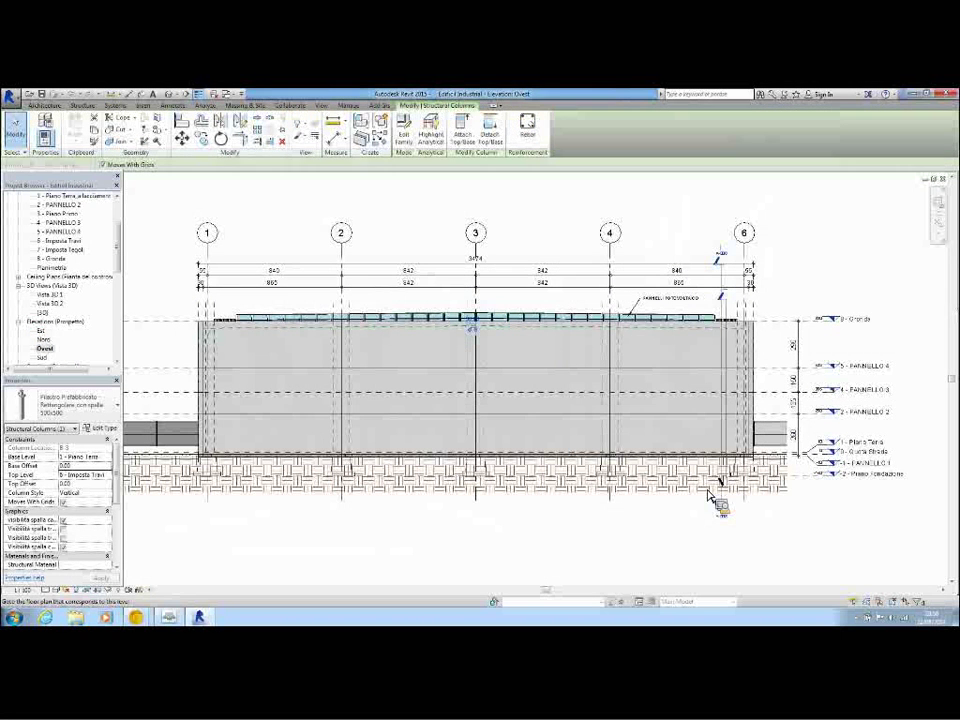
{"action": "left_click", "coordinate": [46, 349]}
{"action": "double_click", "coordinate": [50, 357]}
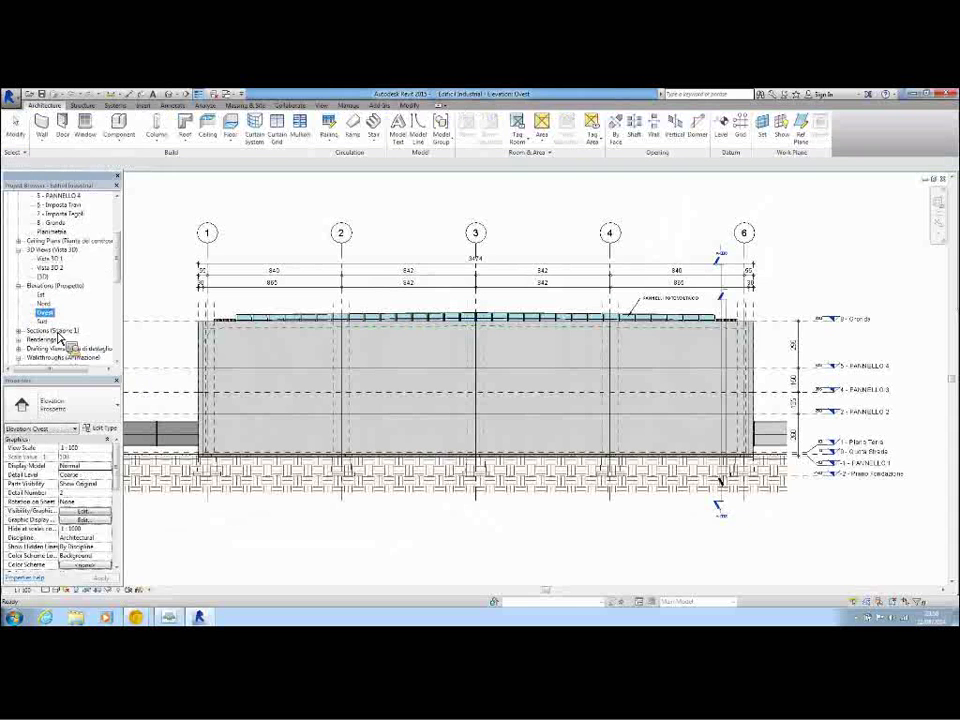
{"action": "double_click", "coordinate": [47, 337]}
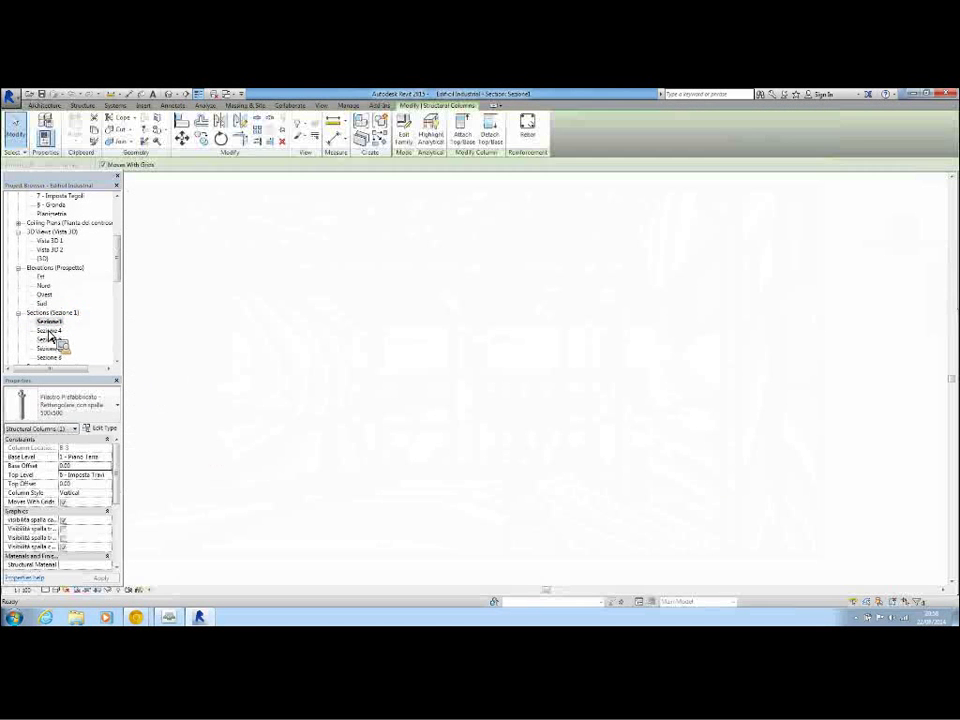
Step: Page through the Sezione 4, Sezione 6 and Sezione 8 section views
{"action": "double_click", "coordinate": [48, 339]}
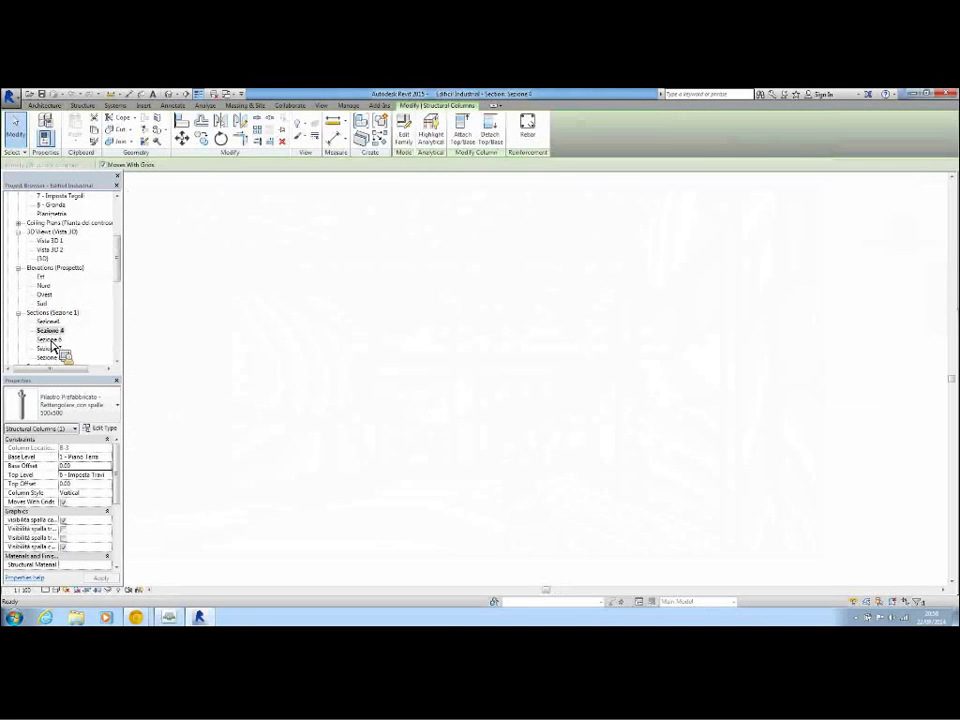
{"action": "double_click", "coordinate": [50, 348]}
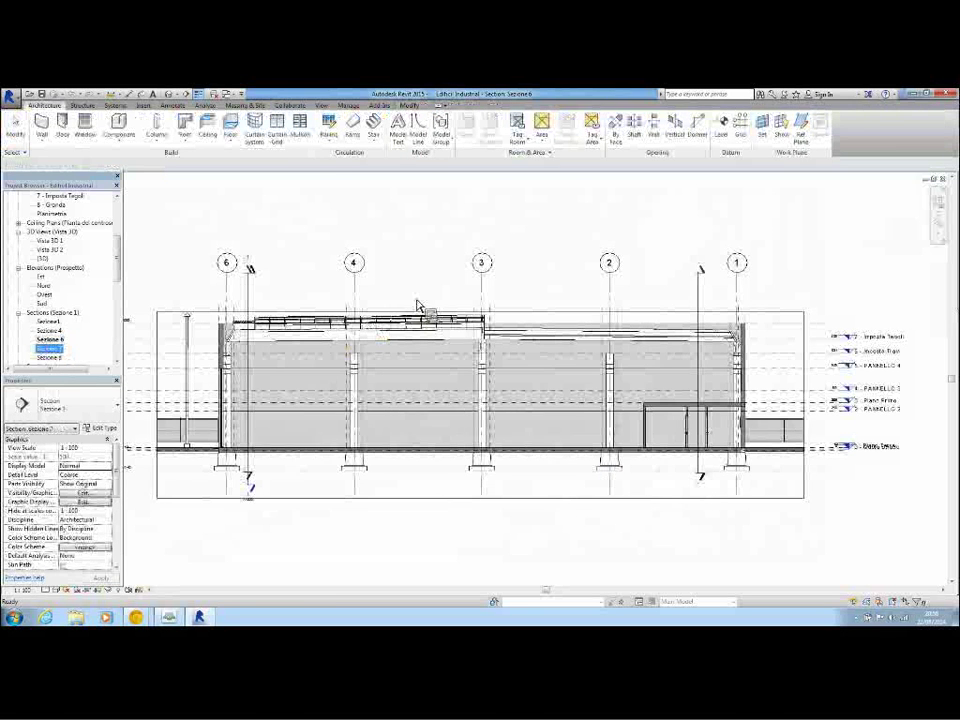
{"action": "scroll", "coordinate": [385, 345], "scroll_direction": "up", "scroll_amount": 3}
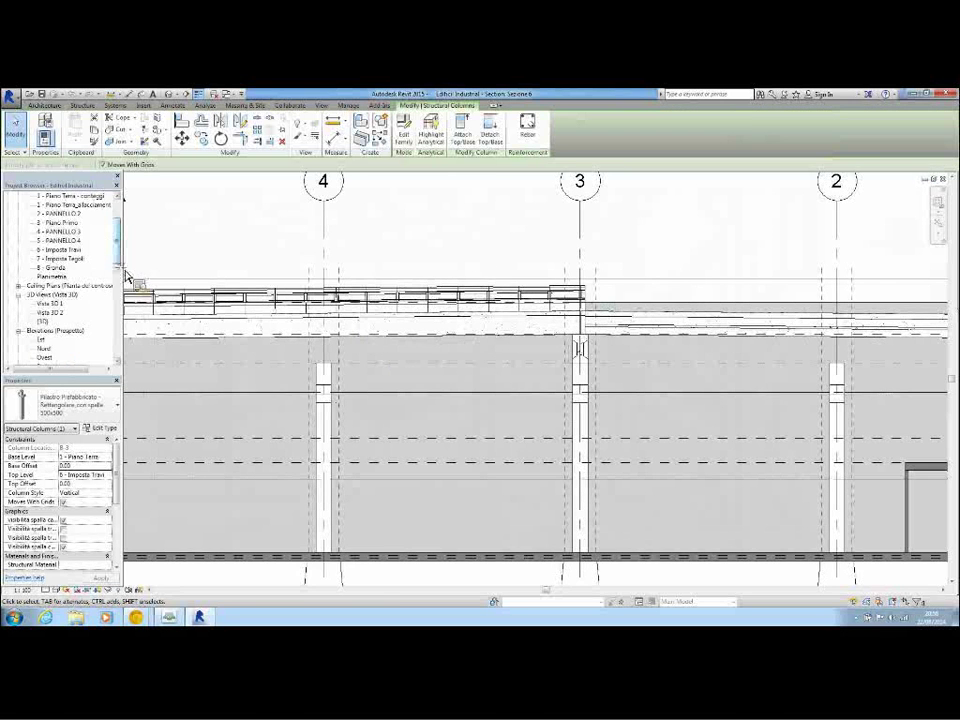
{"action": "scroll", "coordinate": [110, 265], "scroll_direction": "down", "scroll_amount": 5}
{"action": "double_click", "coordinate": [52, 277]}
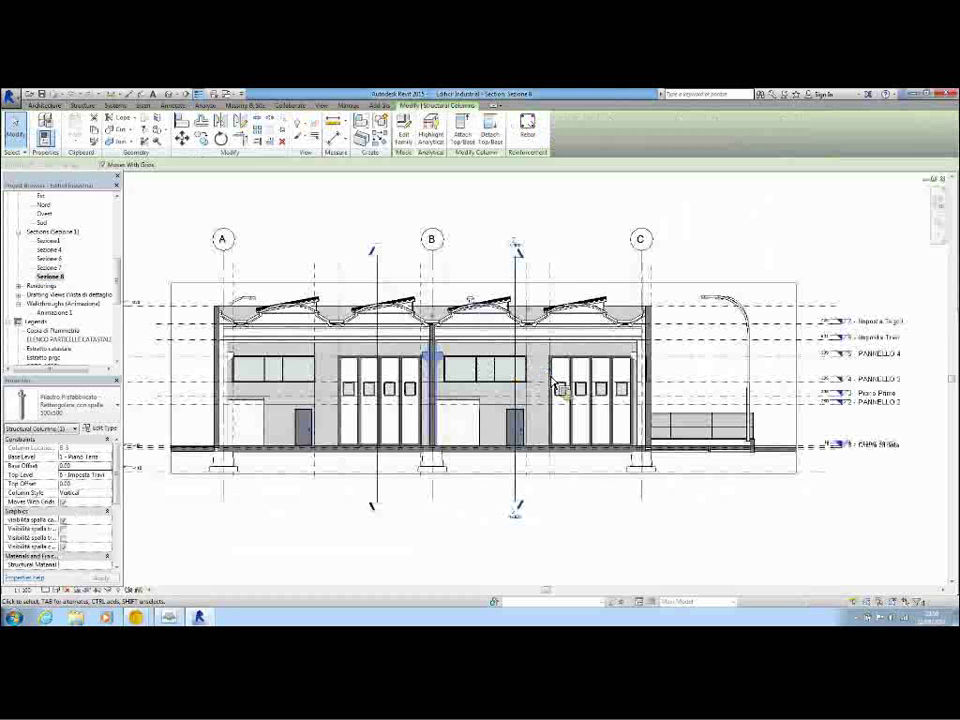
Step: Expand Renderings and open the rendered interior image Vista 3D 2_1
{"action": "left_click", "coordinate": [19, 286]}
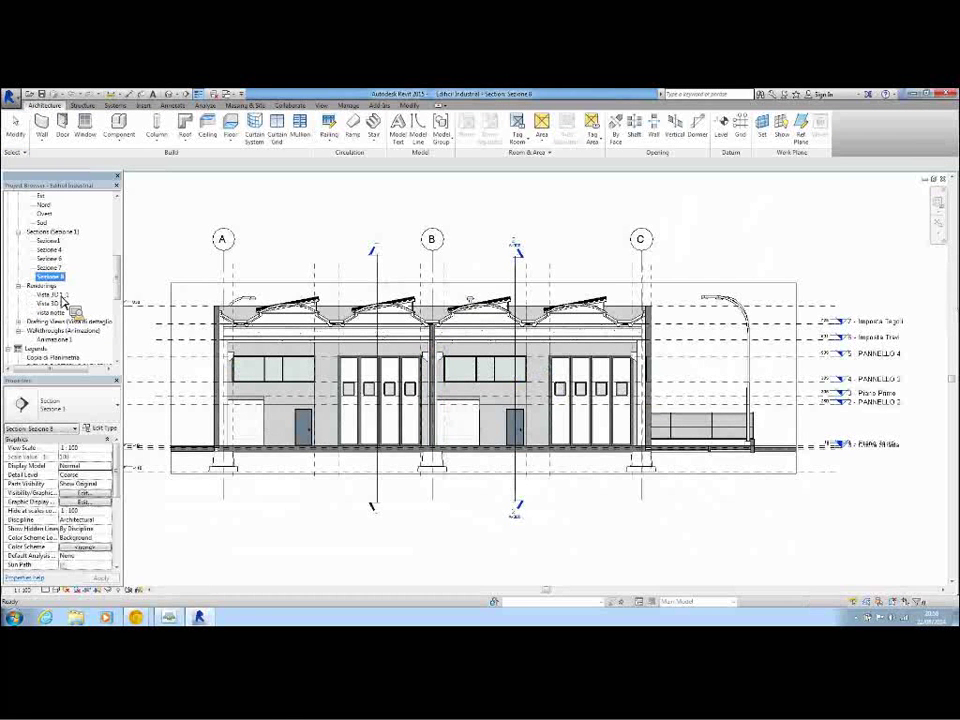
{"action": "left_click", "coordinate": [55, 296]}
{"action": "double_click", "coordinate": [52, 295]}
{"action": "double_click", "coordinate": [52, 303]}
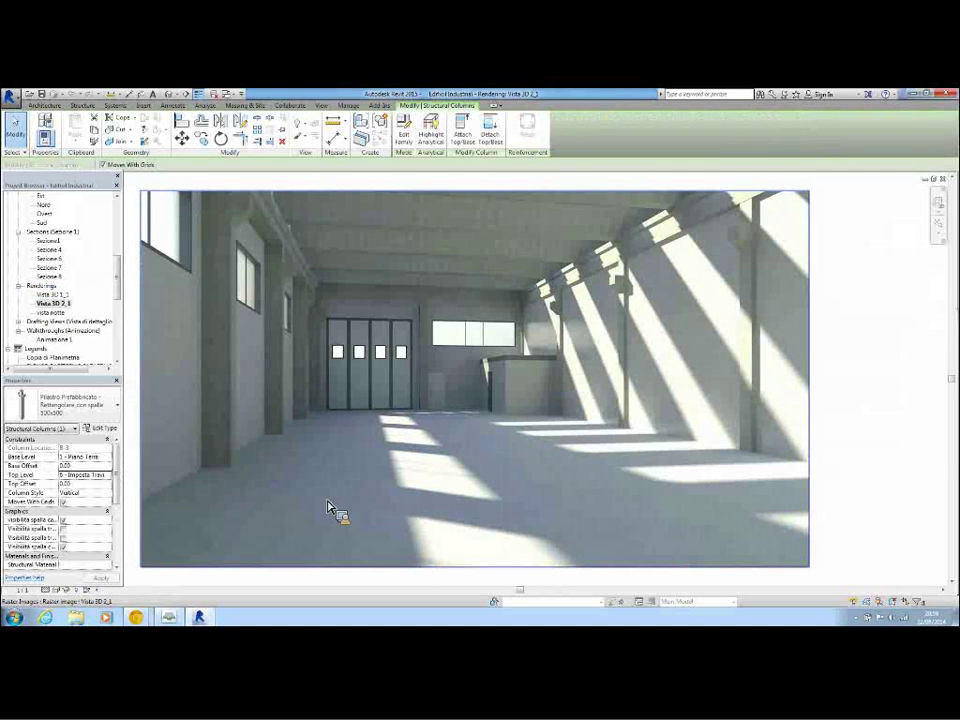
Step: Open the Disegno 1 drafting view, then the Animazione 1 walkthrough, and scroll to the Sheets
{"action": "left_click", "coordinate": [18, 321]}
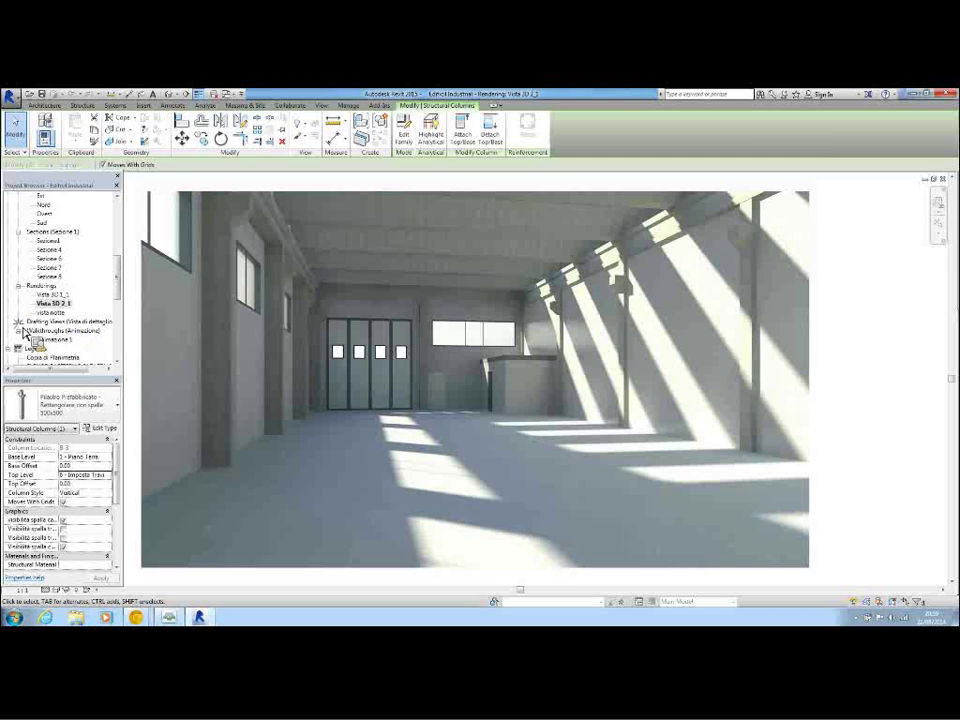
{"action": "double_click", "coordinate": [47, 330]}
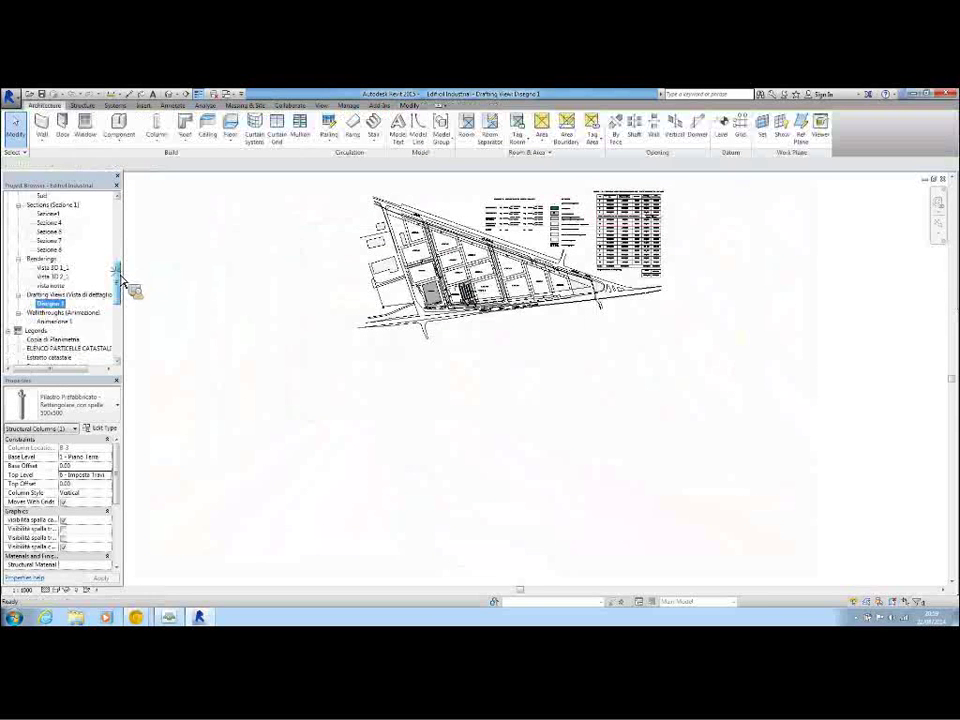
{"action": "left_click_drag", "start_coordinate": [118, 282], "coordinate": [118, 298]}
{"action": "double_click", "coordinate": [60, 313]}
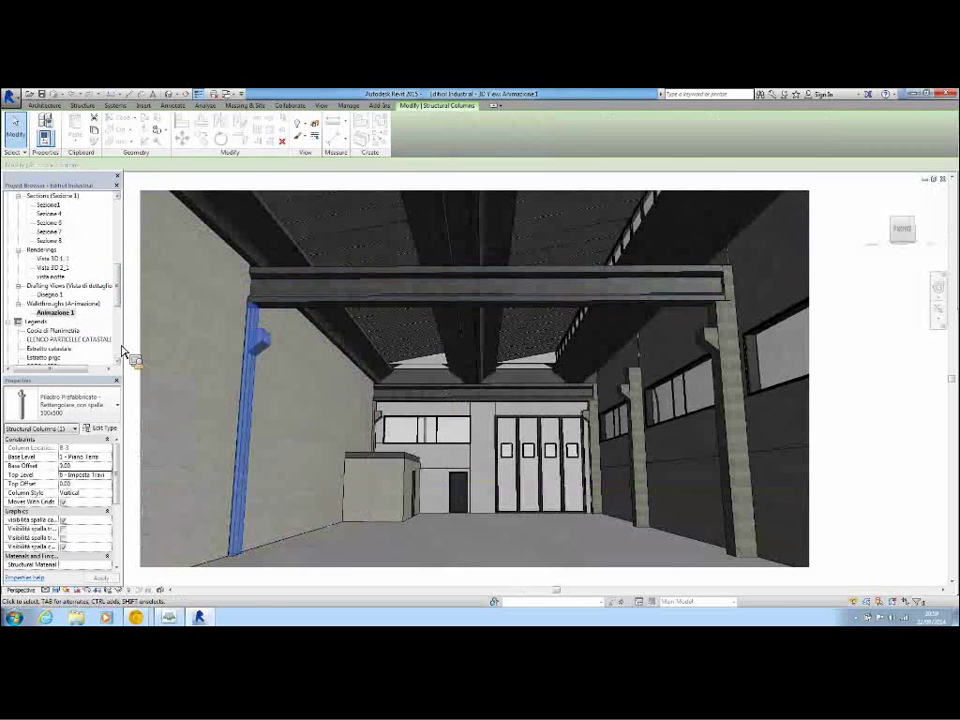
{"action": "left_click_drag", "start_coordinate": [119, 290], "coordinate": [119, 299]}
{"action": "scroll", "coordinate": [122, 306], "scroll_direction": "down", "scroll_amount": 2}
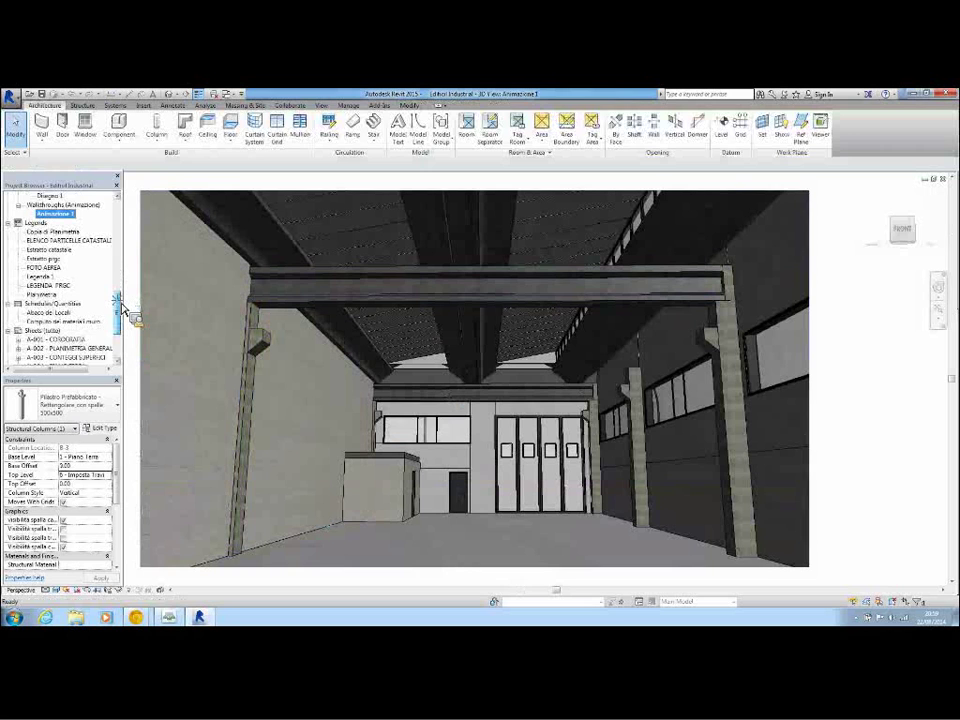
{"action": "left_click", "coordinate": [60, 331]}
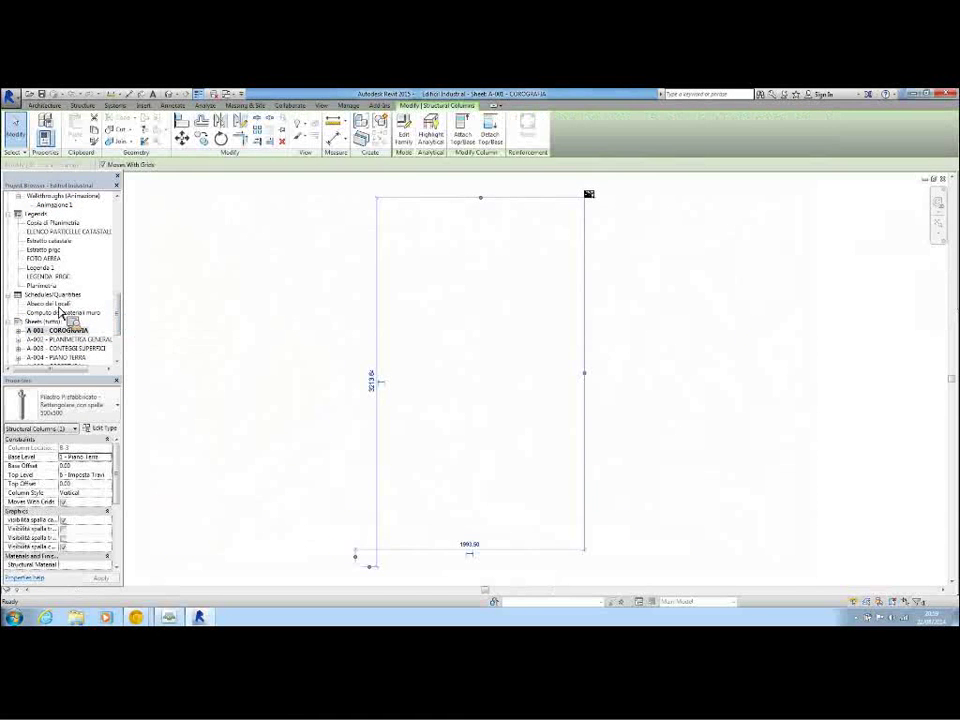
Step: Open the Abaco dei Locali room schedule, then close it with the sheet, walkthrough and drafting views
{"action": "double_click", "coordinate": [55, 304]}
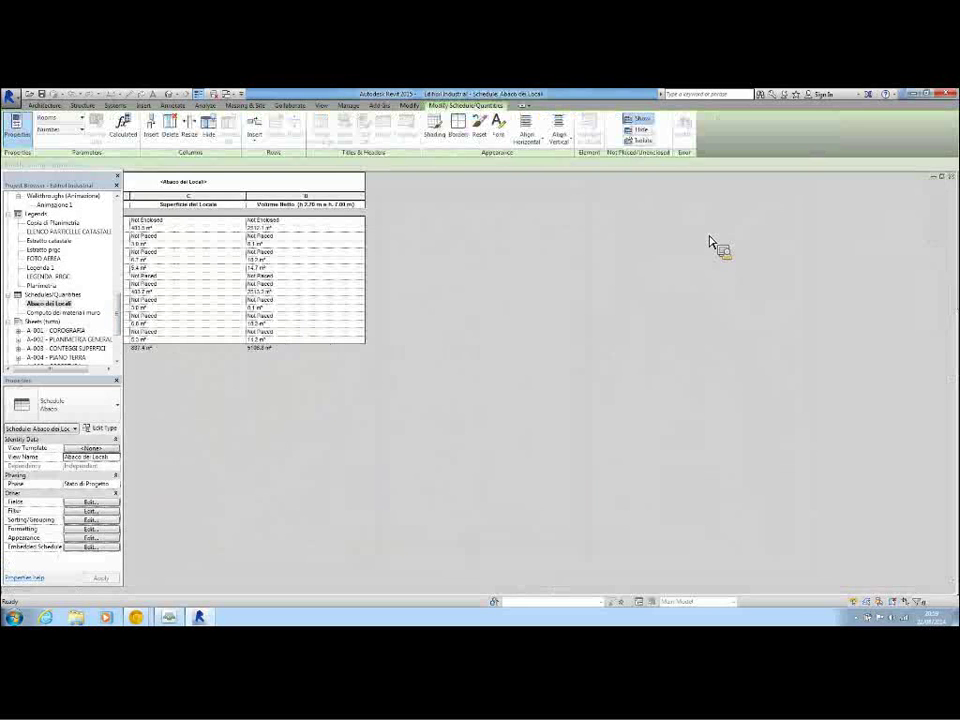
{"action": "left_click", "coordinate": [942, 177]}
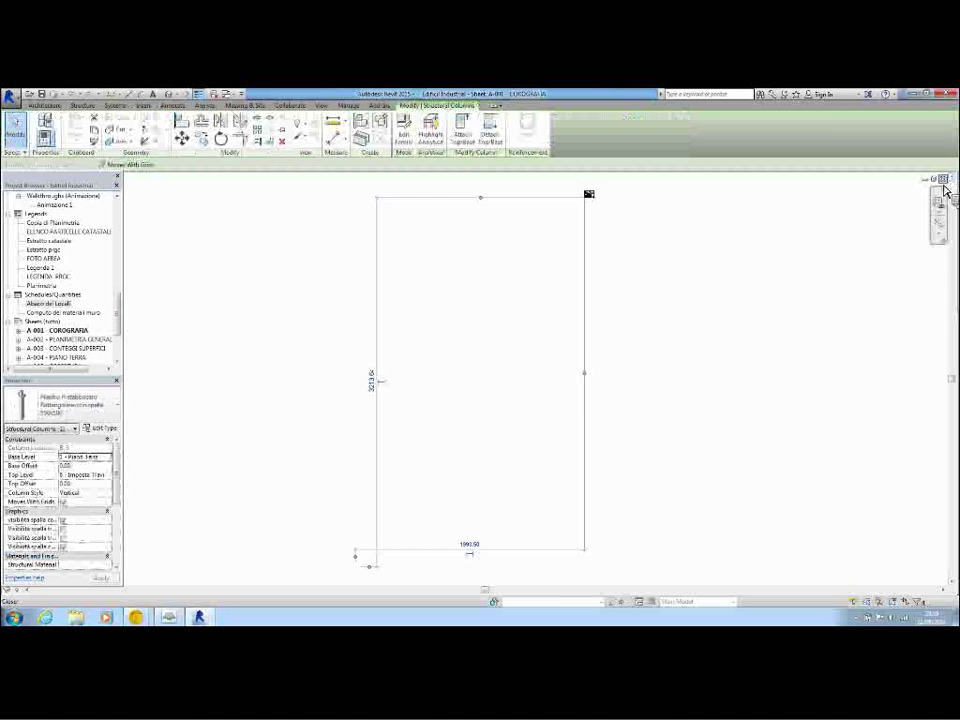
{"action": "left_click", "coordinate": [943, 179]}
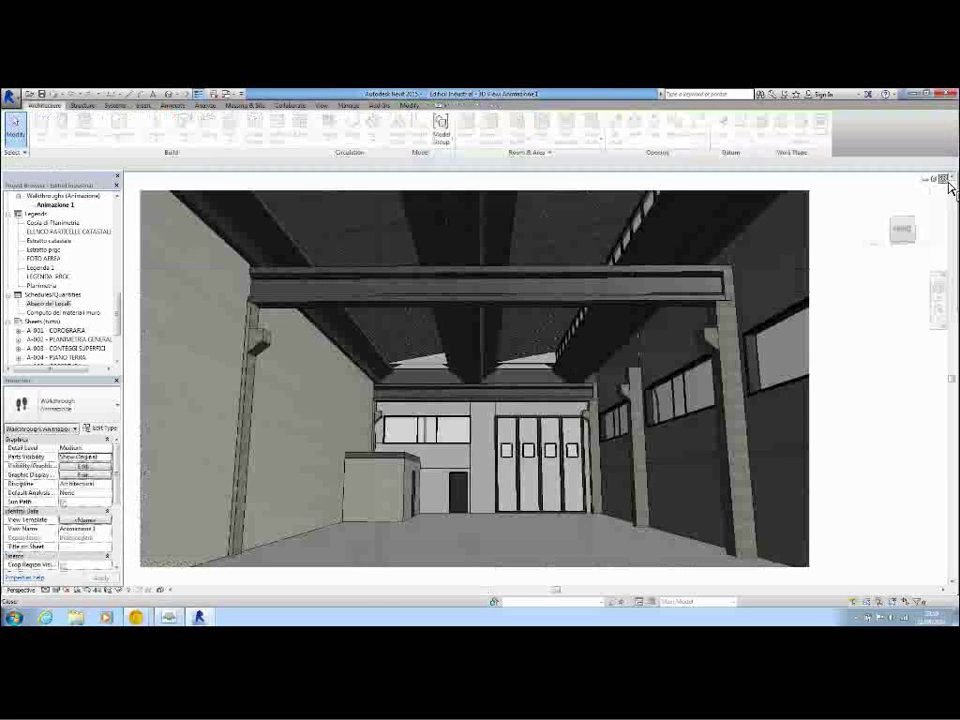
{"action": "left_click", "coordinate": [946, 180]}
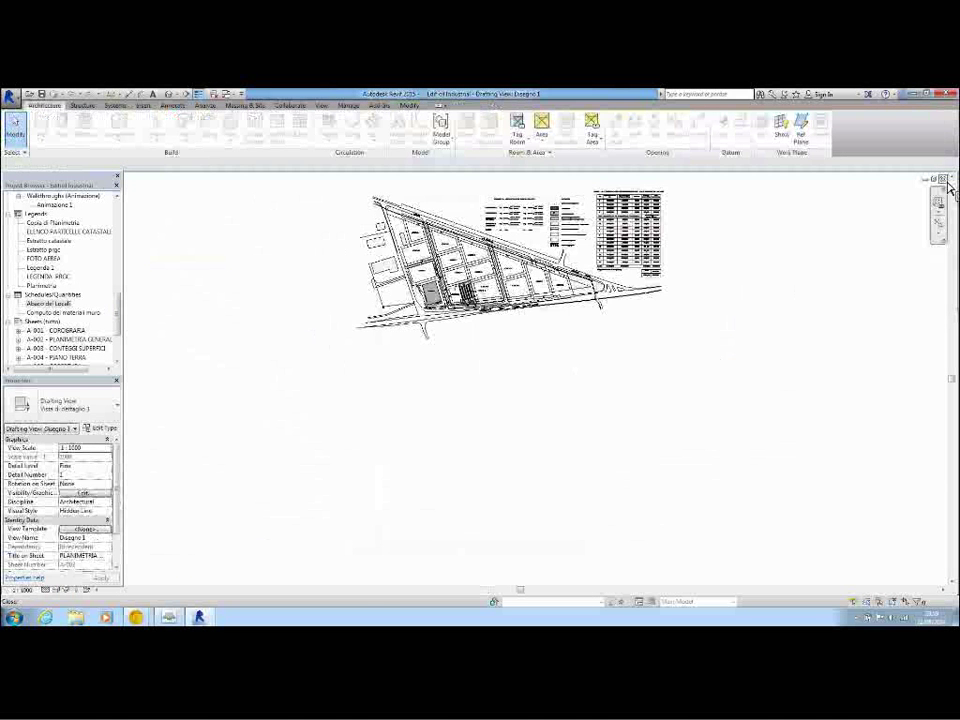
{"action": "left_click", "coordinate": [946, 180]}
{"action": "left_click", "coordinate": [946, 179]}
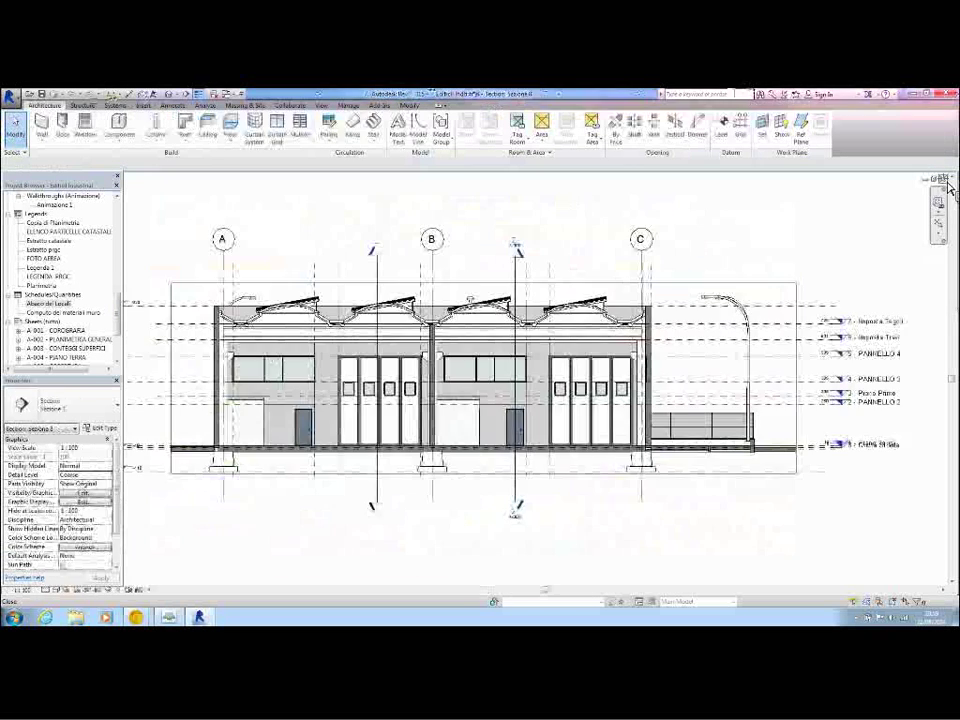
{"action": "left_click", "coordinate": [946, 179]}
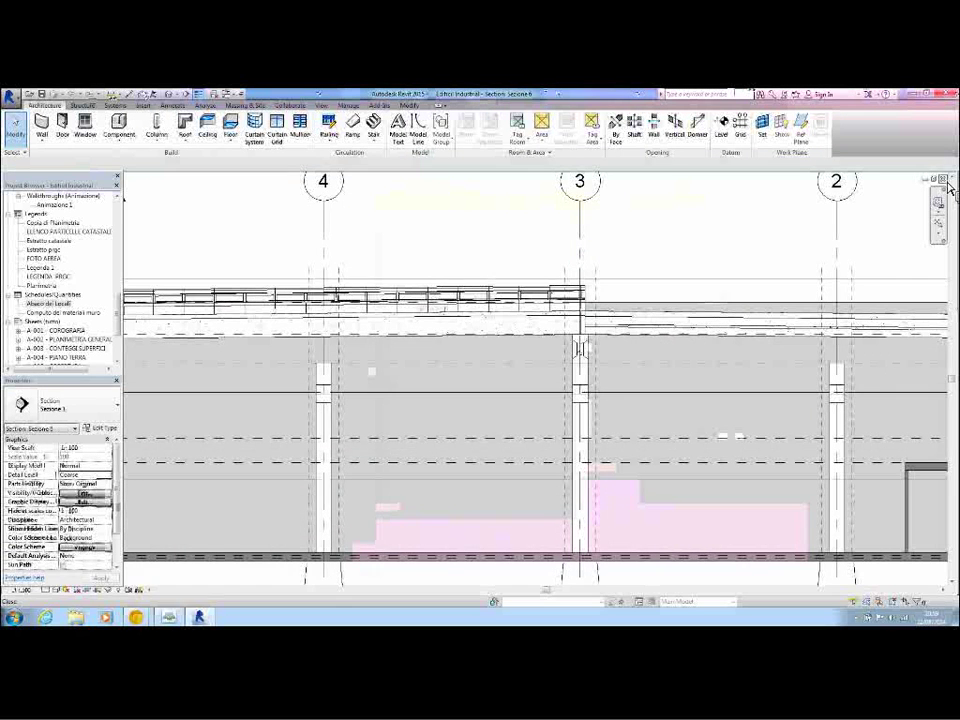
Step: Close the remaining section, elevation, Vista 3D 2 and Planimetria views, returning to the Prezi slide
{"action": "left_click", "coordinate": [946, 180]}
{"action": "left_click", "coordinate": [946, 180]}
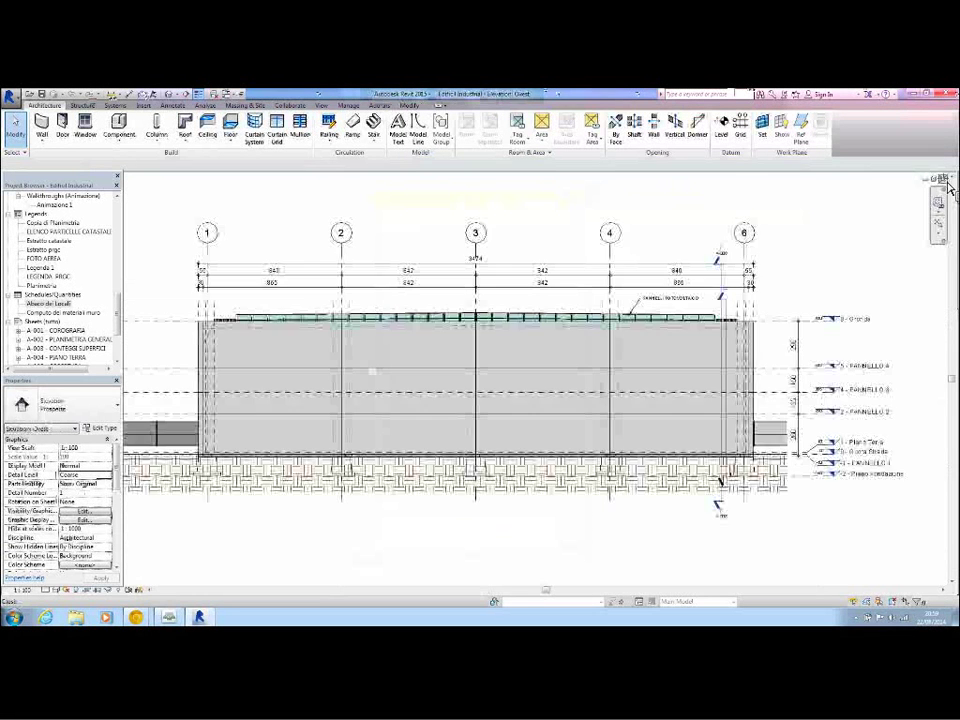
{"action": "left_click", "coordinate": [946, 180]}
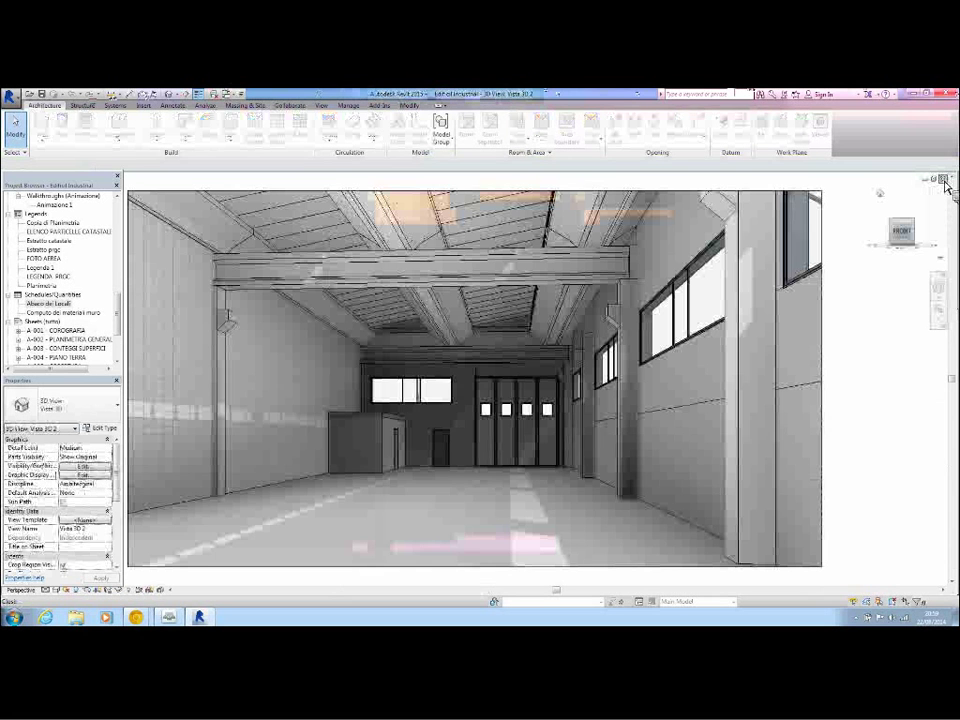
{"action": "left_click", "coordinate": [946, 180]}
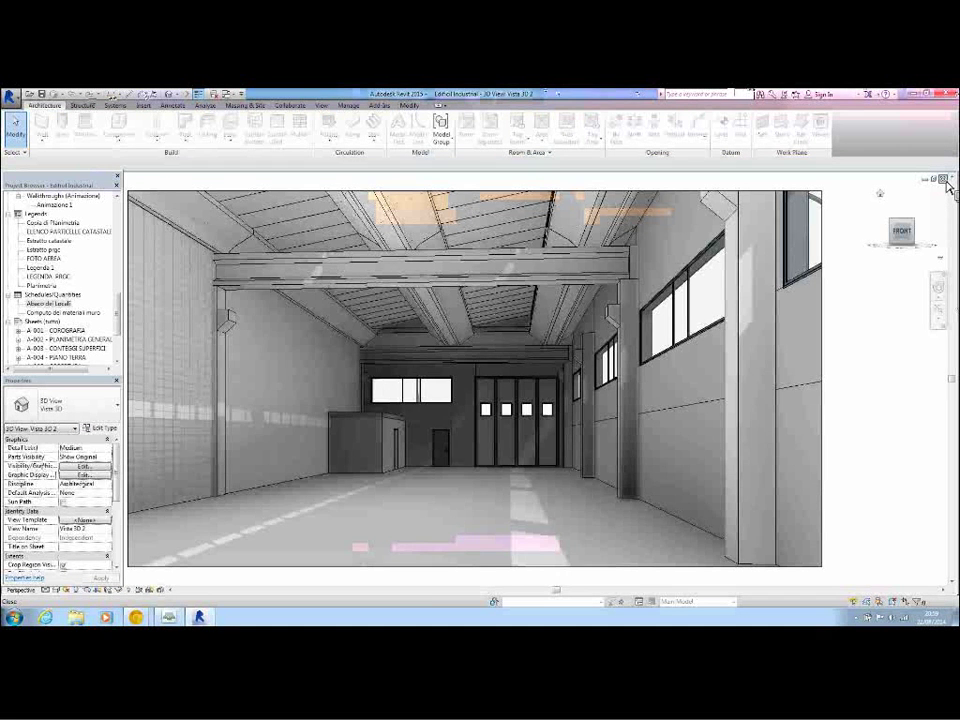
{"action": "left_click", "coordinate": [946, 180]}
{"action": "left_click", "coordinate": [946, 180]}
{"action": "left_click", "coordinate": [946, 180]}
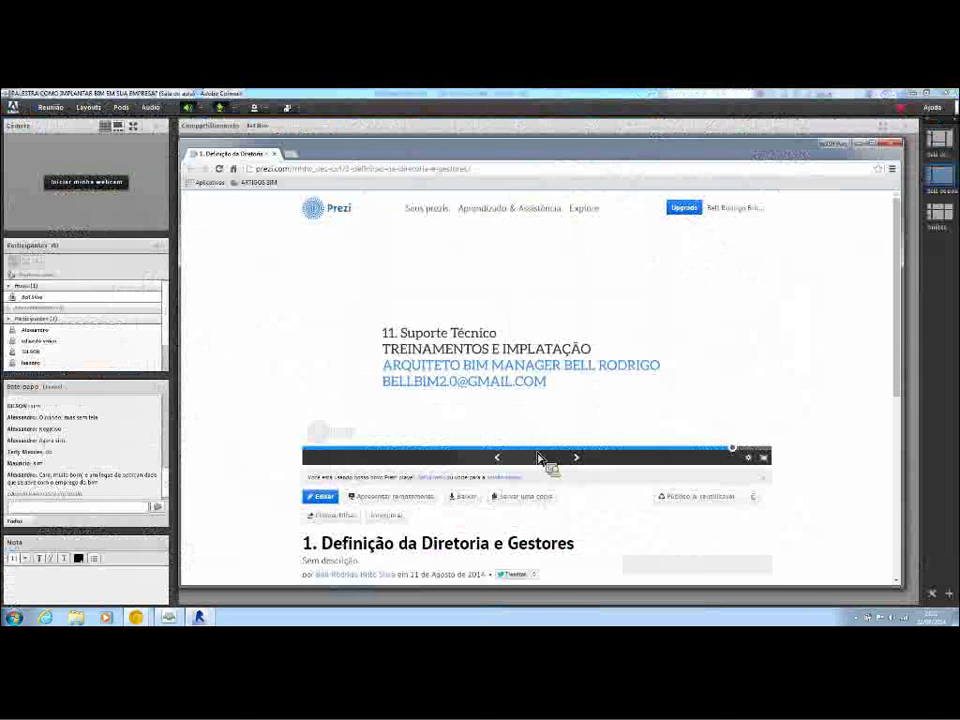
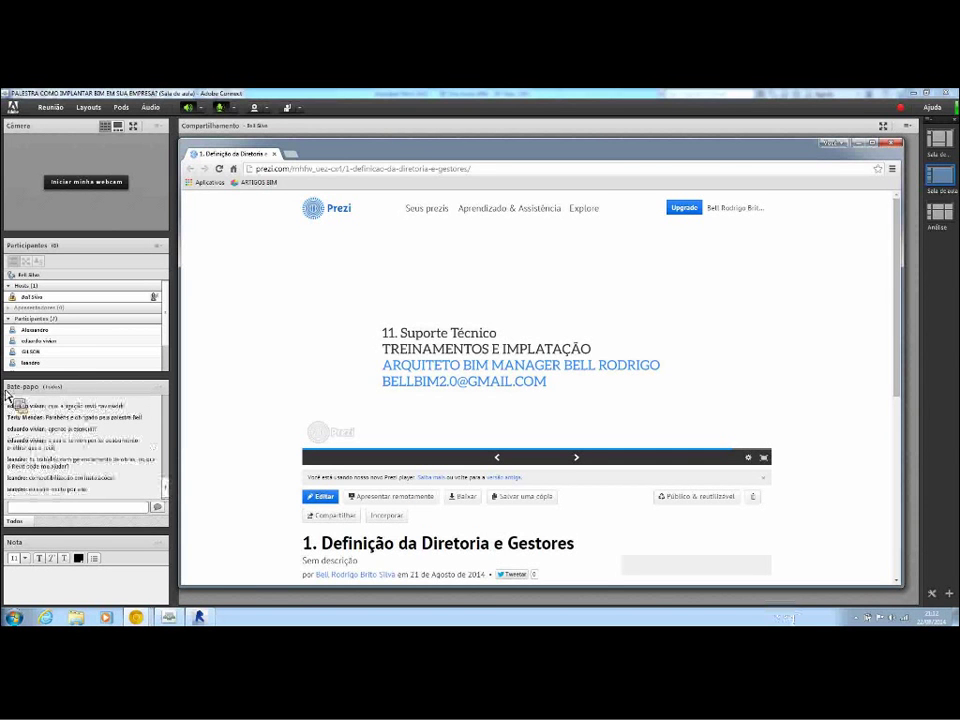
Step: Show the Revit tower model and move the Project Browser up toward the floor plans, then return to Adobe Connect
{"action": "scroll", "coordinate": [574, 467], "scroll_direction": "down", "scroll_amount": 1}
{"action": "scroll", "coordinate": [575, 463], "scroll_direction": "up", "scroll_amount": 1}
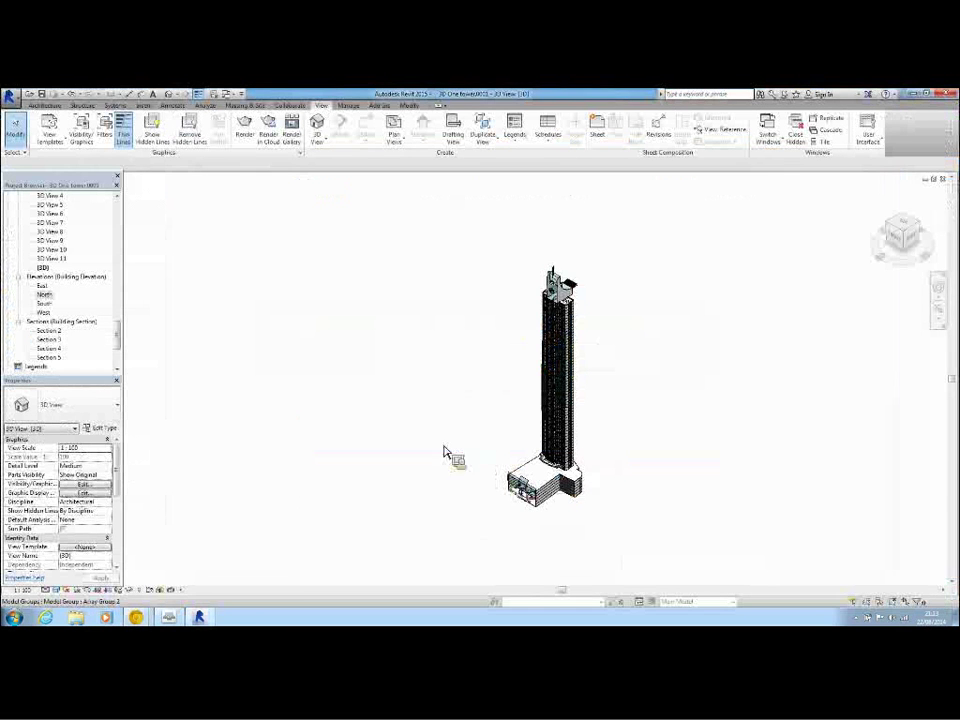
{"action": "left_click_drag", "start_coordinate": [117, 348], "coordinate": [116, 225]}
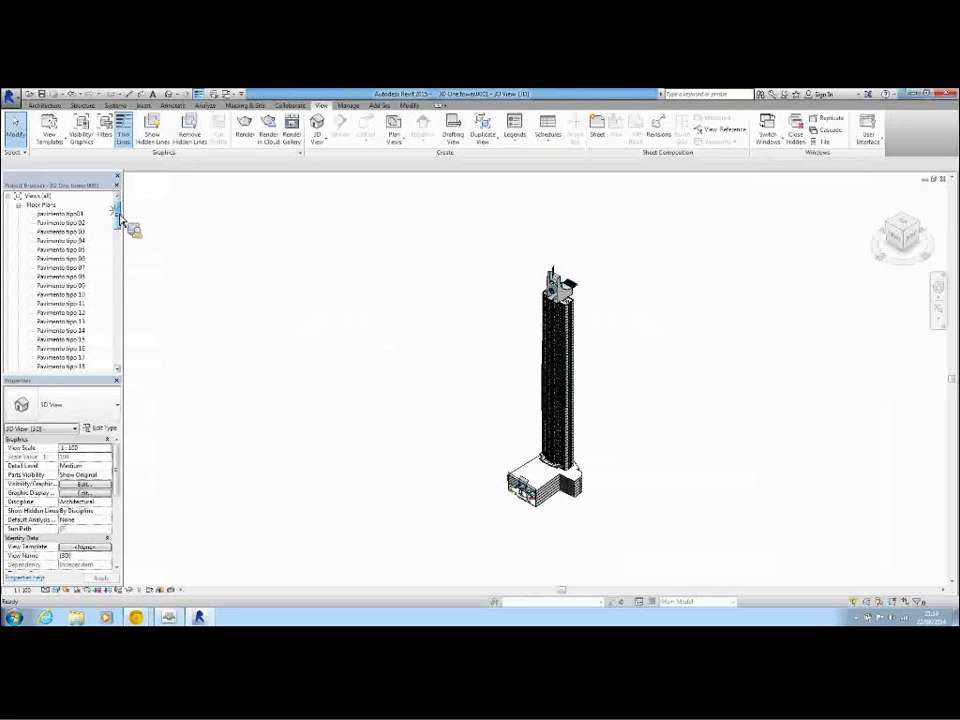
{"action": "left_click_drag", "start_coordinate": [116, 226], "coordinate": [86, 224]}
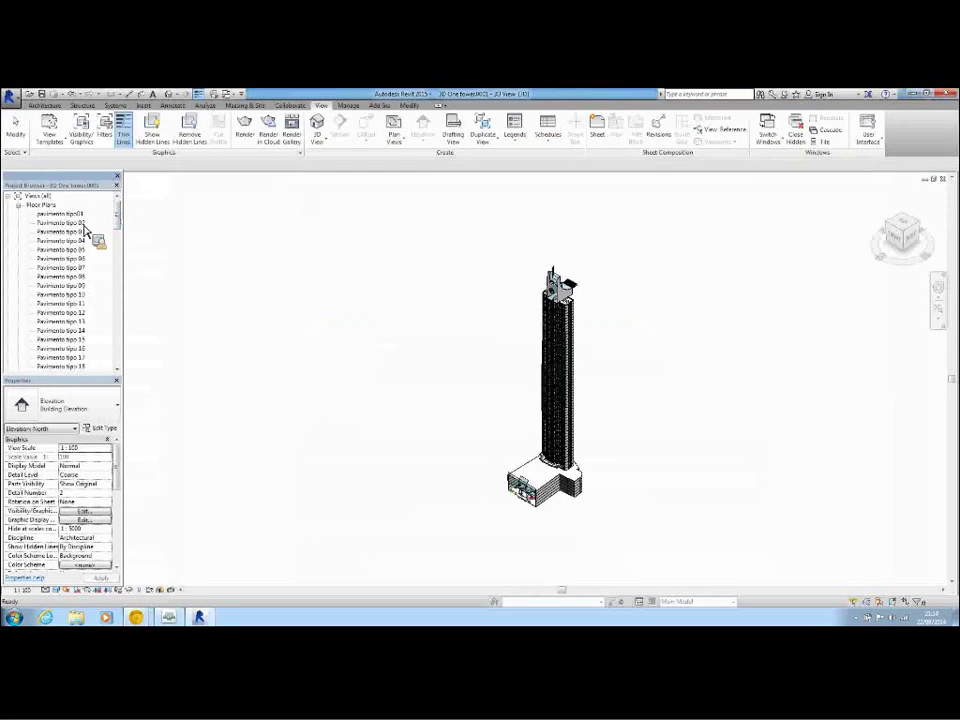
{"action": "mouse_move", "coordinate": [85, 224]}
{"action": "left_mouse_down"}
{"action": "mouse_move", "coordinate": [42, 244]}
{"action": "mouse_move", "coordinate": [86, 333]}
{"action": "mouse_move", "coordinate": [121, 244]}
{"action": "mouse_move", "coordinate": [74, 224]}
{"action": "left_mouse_up"}
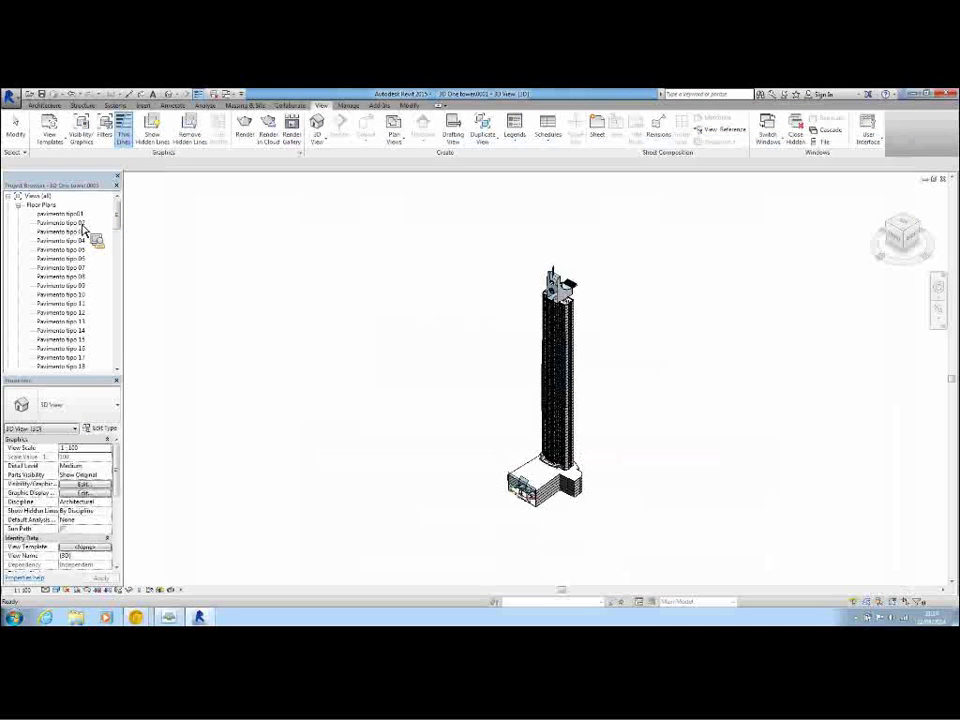
{"action": "key", "text": "alt+Tab"}
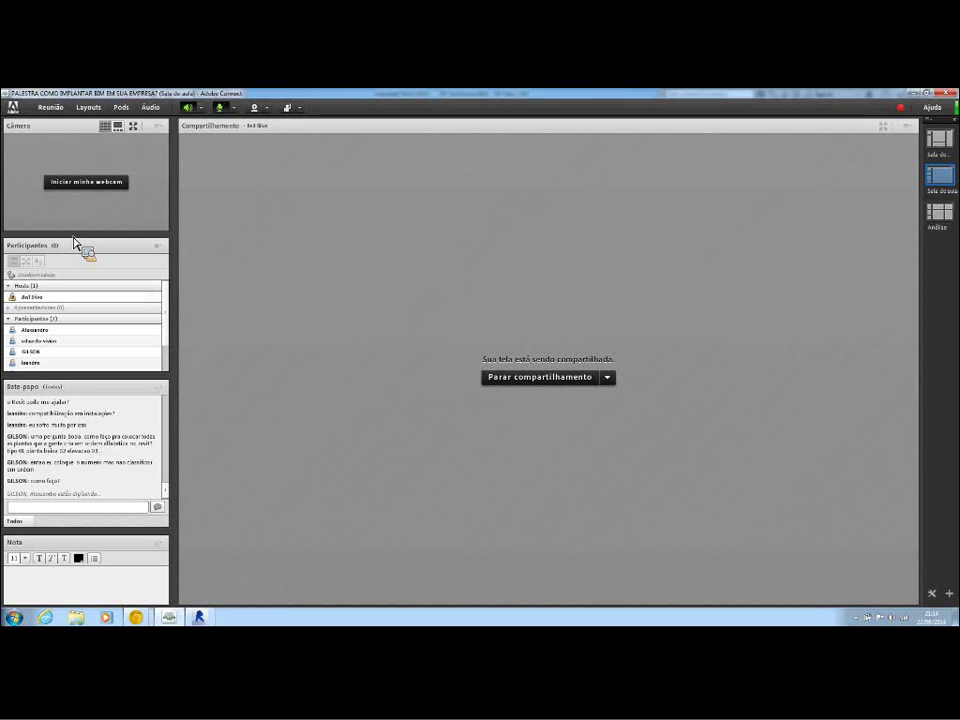
{"action": "key", "text": "alt+Tab"}
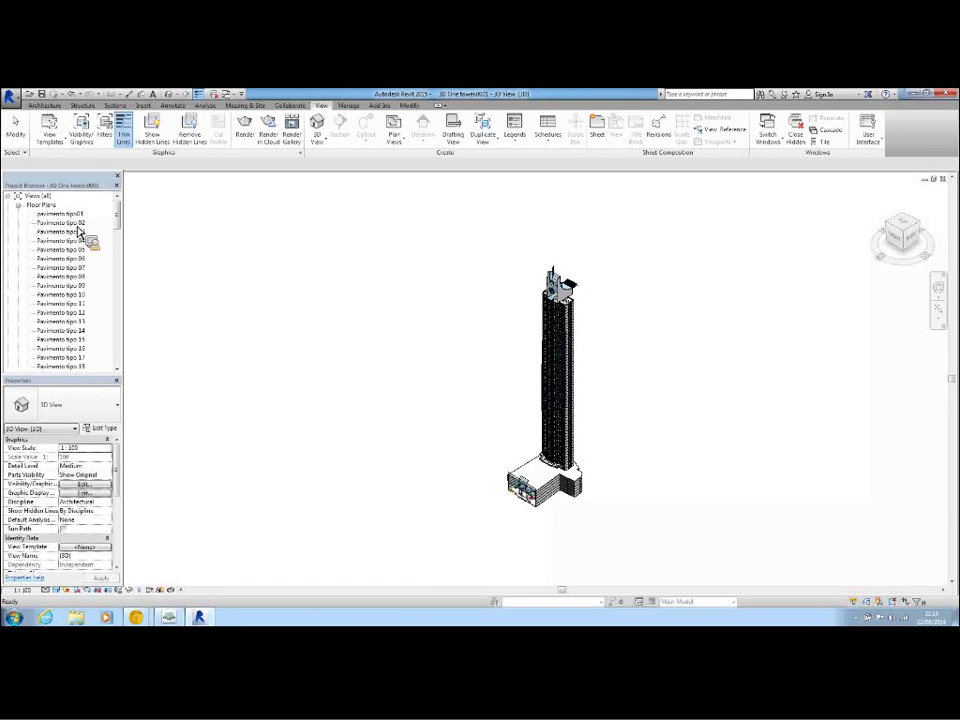
{"action": "left_click_drag", "start_coordinate": [118, 214], "coordinate": [124, 221]}
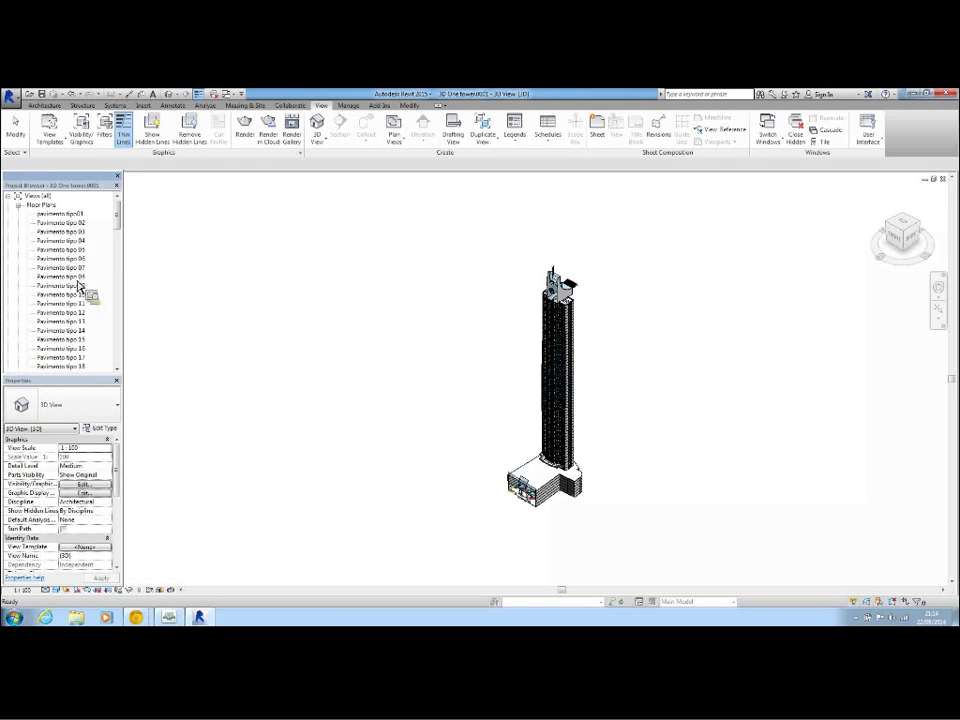
{"action": "key", "text": "alt+Tab"}
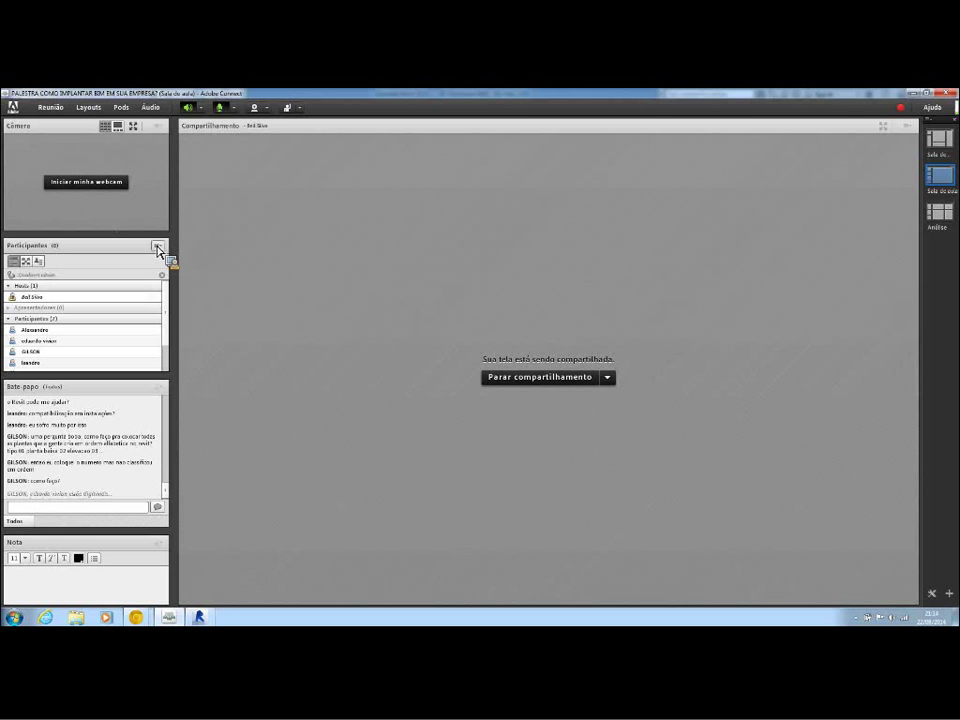
Step: Bring the Prezi contact slide back into the shared screen, dismissing the participant options menu
{"action": "key", "text": "alt+Tab"}
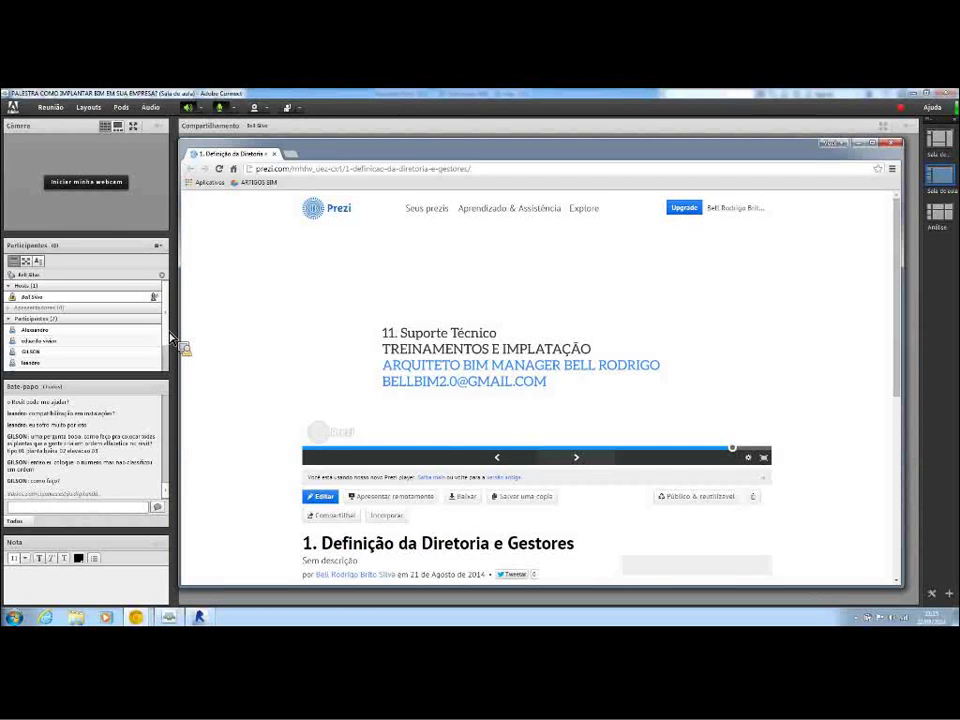
{"action": "scroll", "coordinate": [166, 345], "scroll_direction": "down", "scroll_amount": 2}
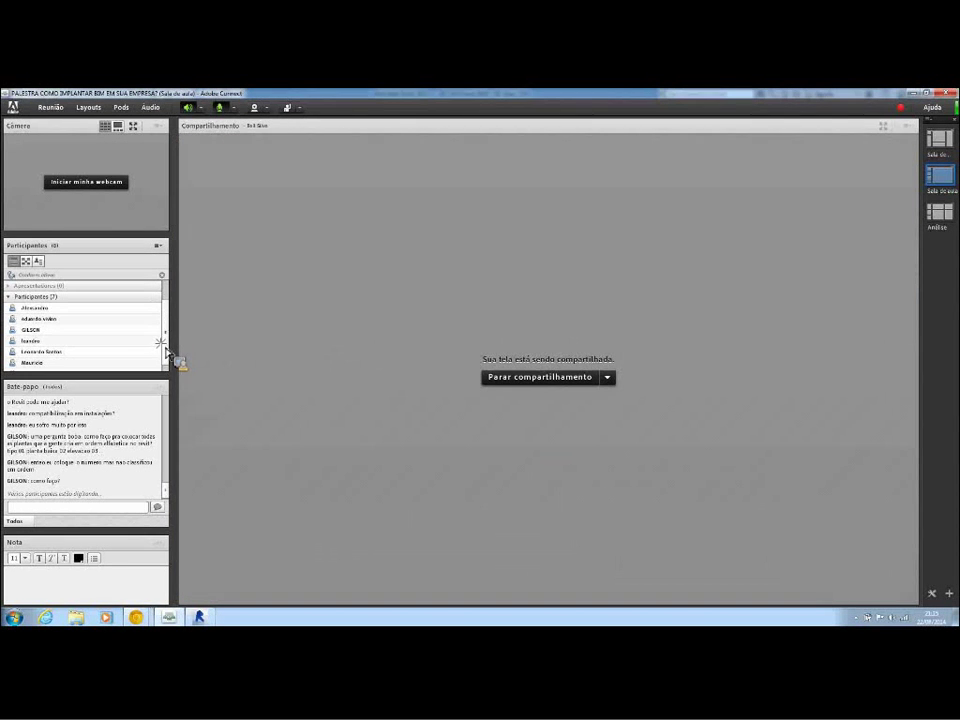
{"action": "scroll", "coordinate": [166, 355], "scroll_direction": "down", "scroll_amount": 1}
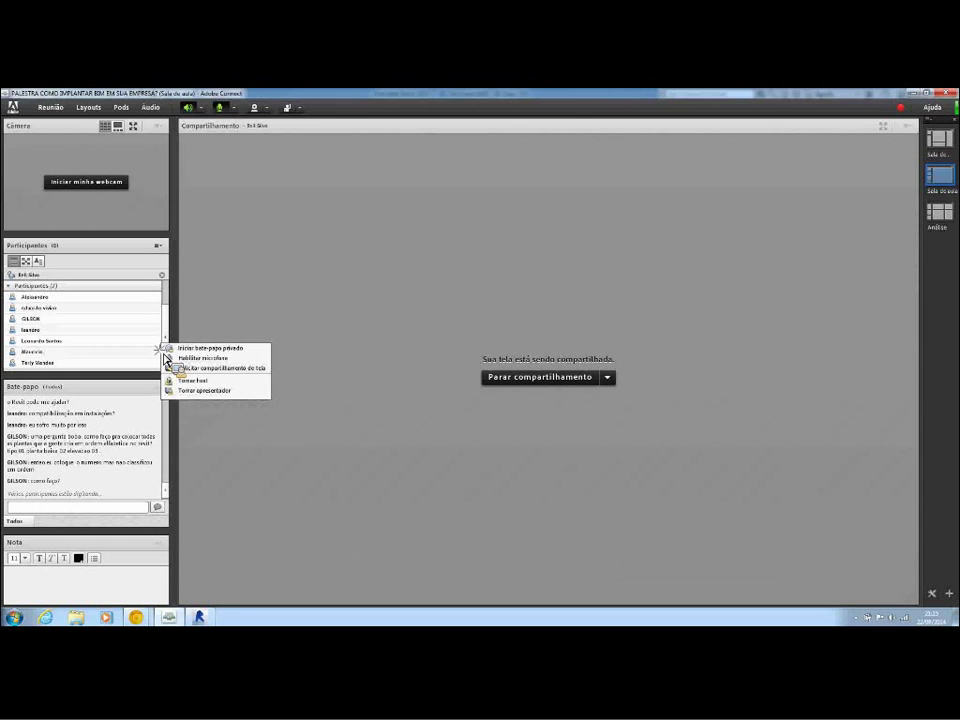
{"action": "left_click", "coordinate": [163, 331]}
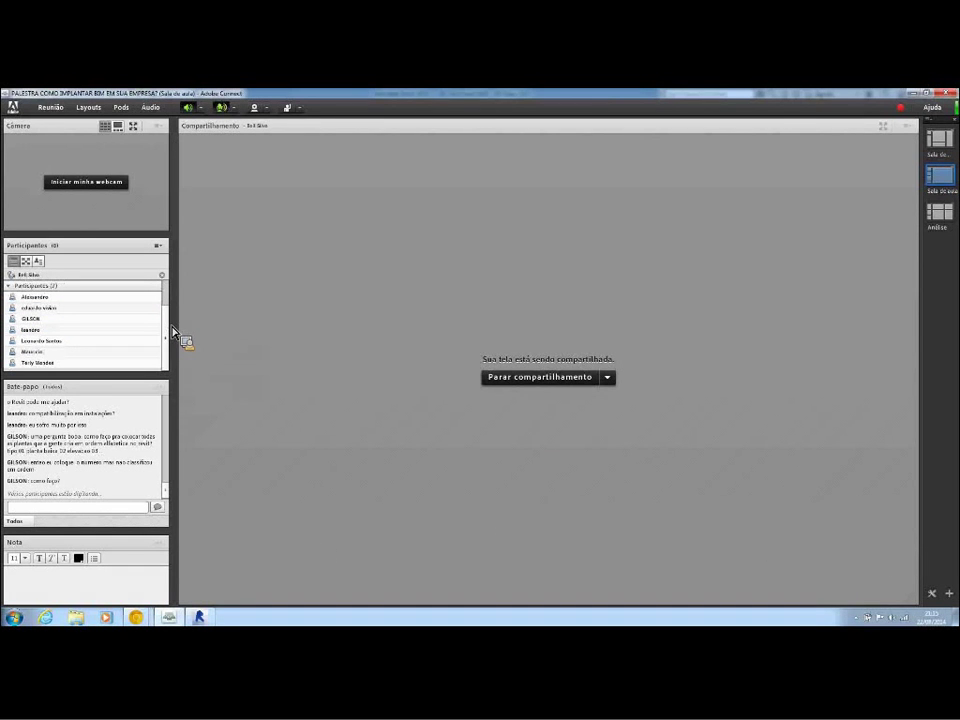
{"action": "key", "text": "alt+Tab"}
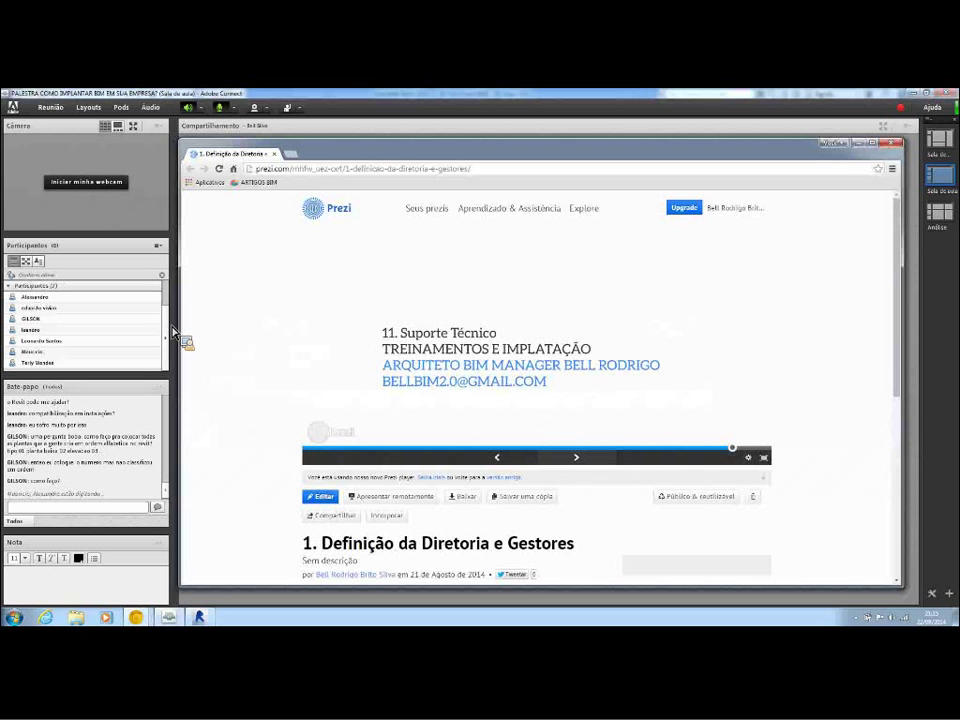